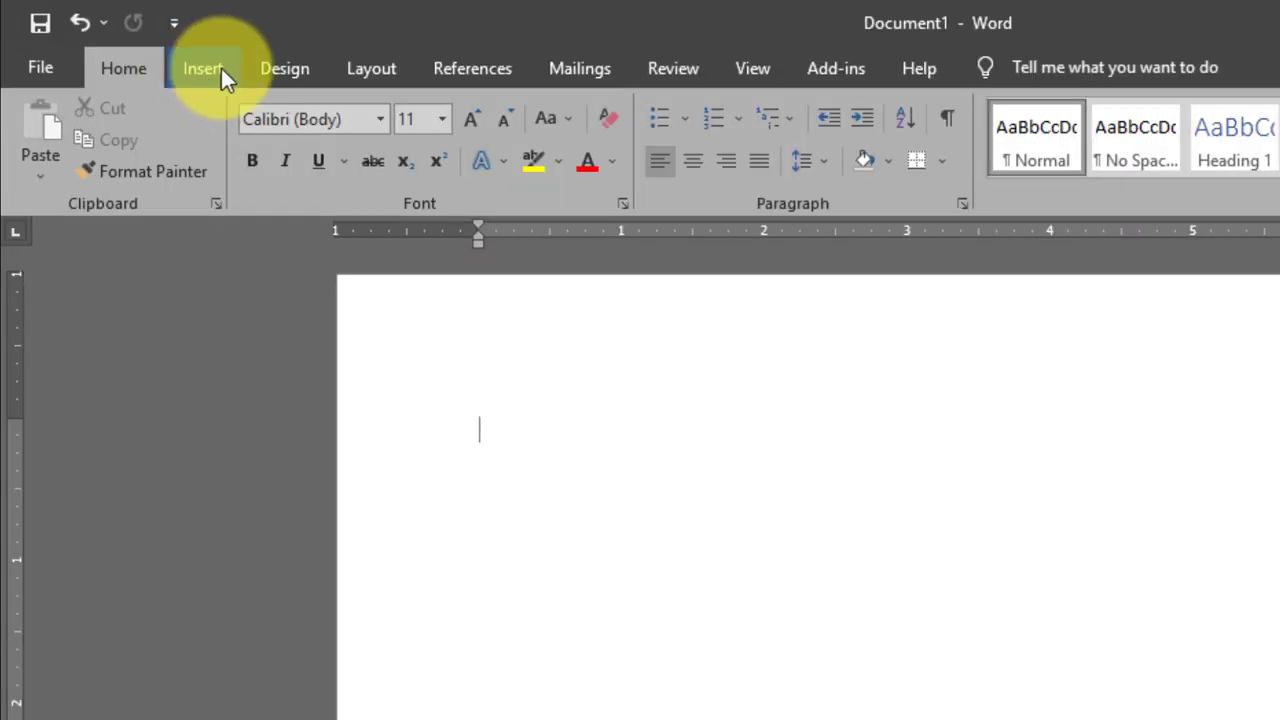
Draw an oval on the page and size it to a 4 × 4 inch circle.
{"action": "left_click", "coordinate": [150, 46]}
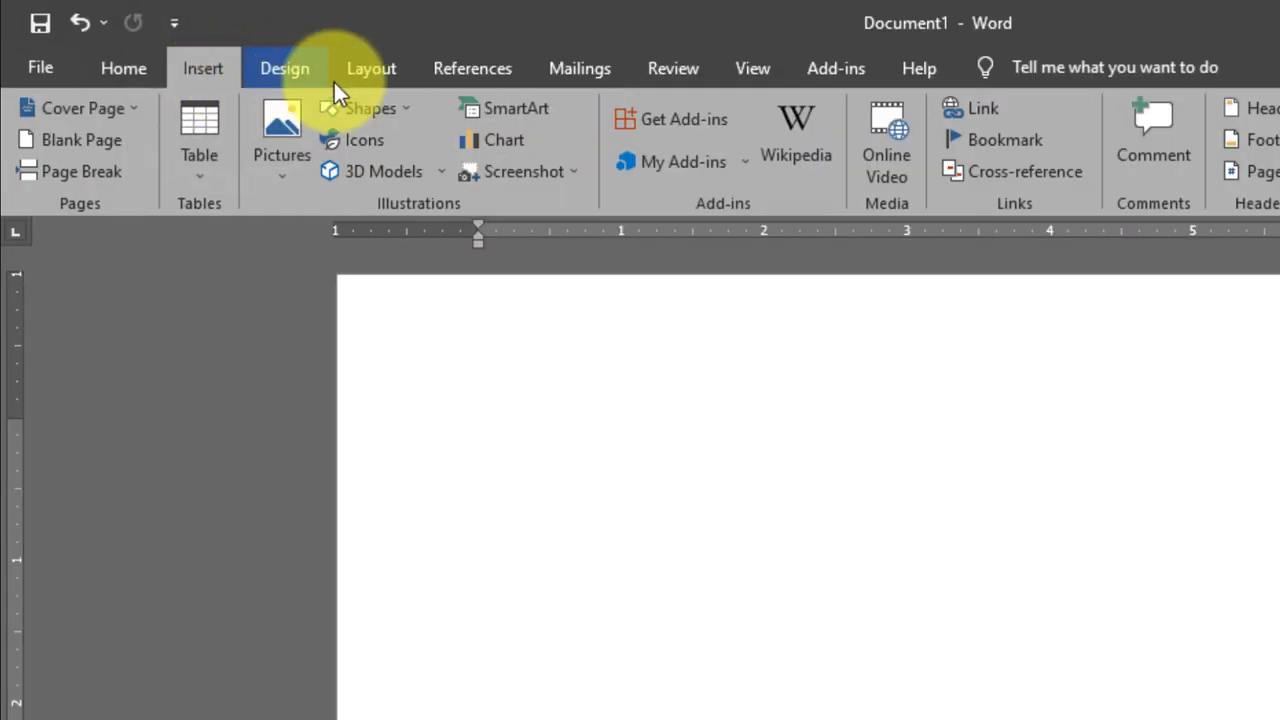
{"action": "left_click", "coordinate": [391, 106]}
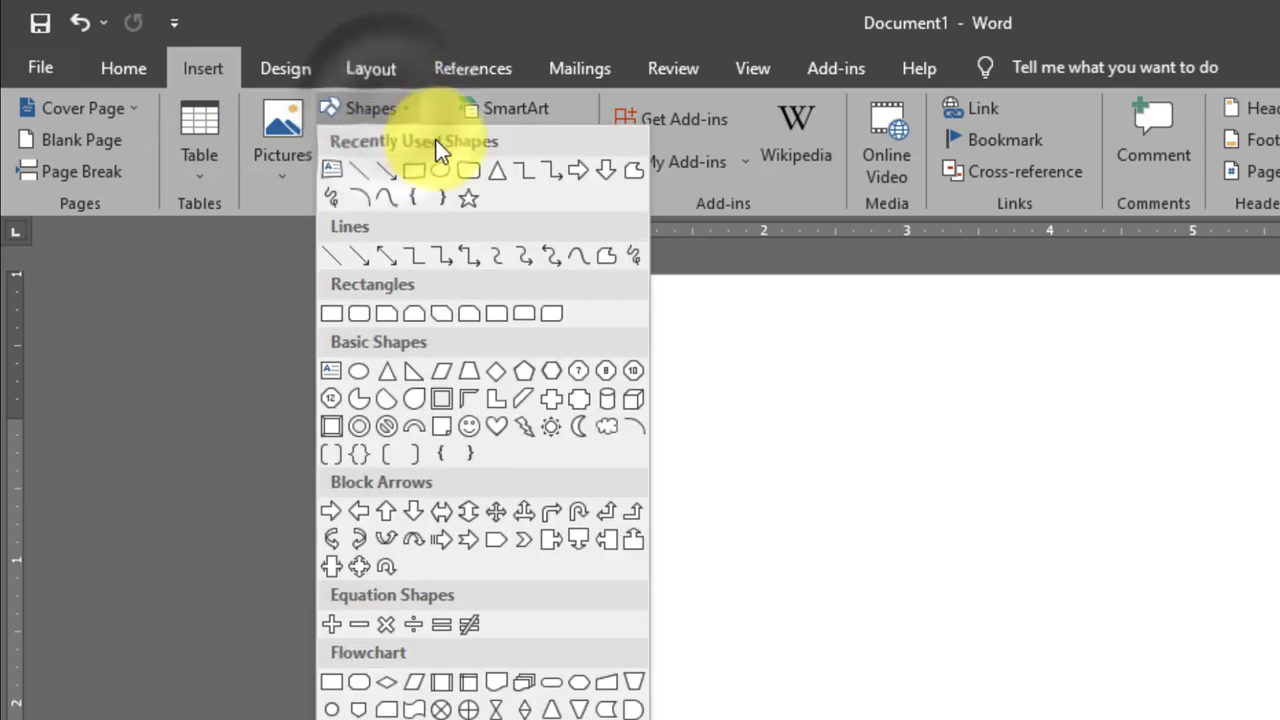
{"action": "left_click", "coordinate": [440, 166]}
{"action": "left_click_drag", "start_coordinate": [383, 250], "coordinate": [791, 645]}
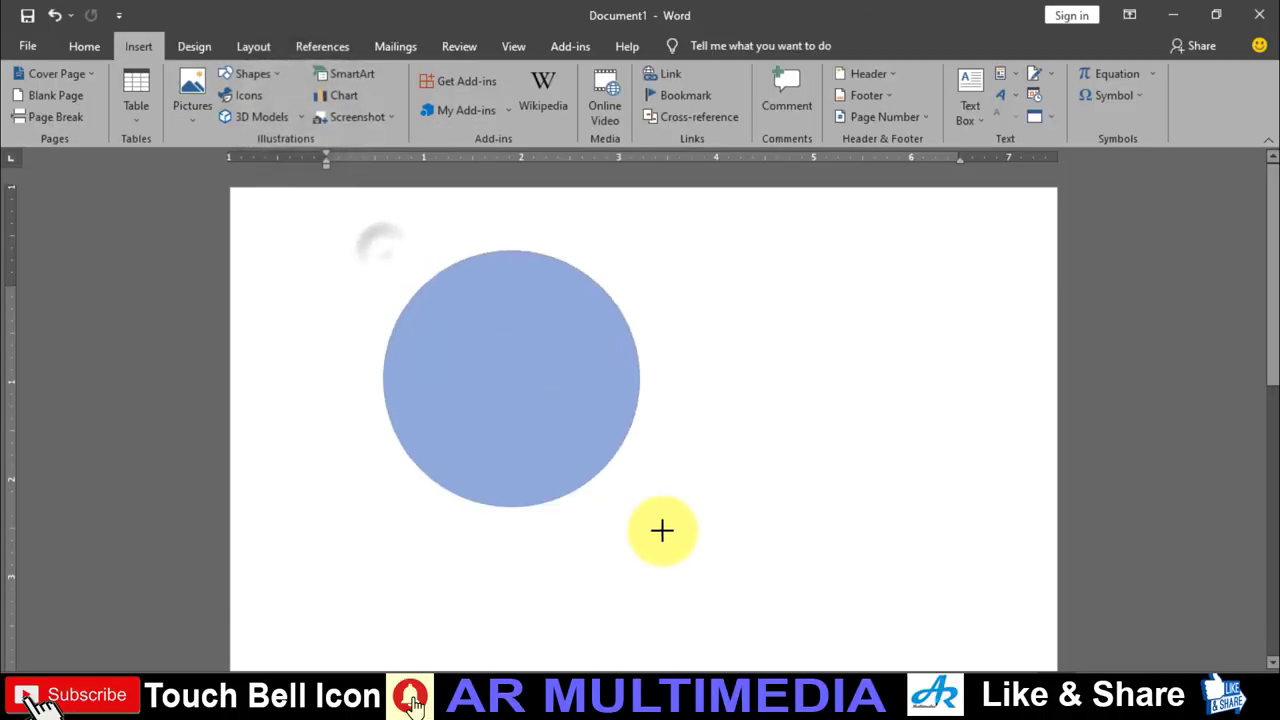
{"action": "left_click_drag", "start_coordinate": [620, 450], "coordinate": [665, 457]}
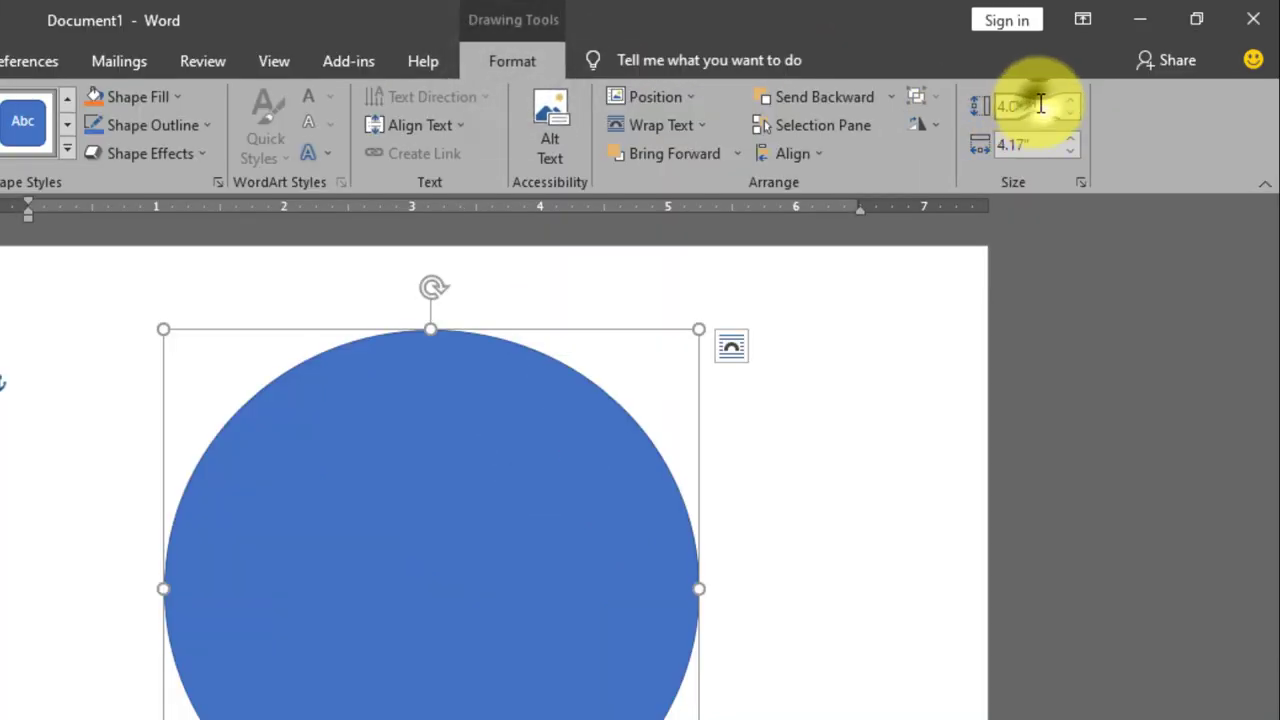
{"action": "left_click", "coordinate": [1040, 104]}
{"action": "type", "text": "4"}
{"action": "key", "text": "Tab"}
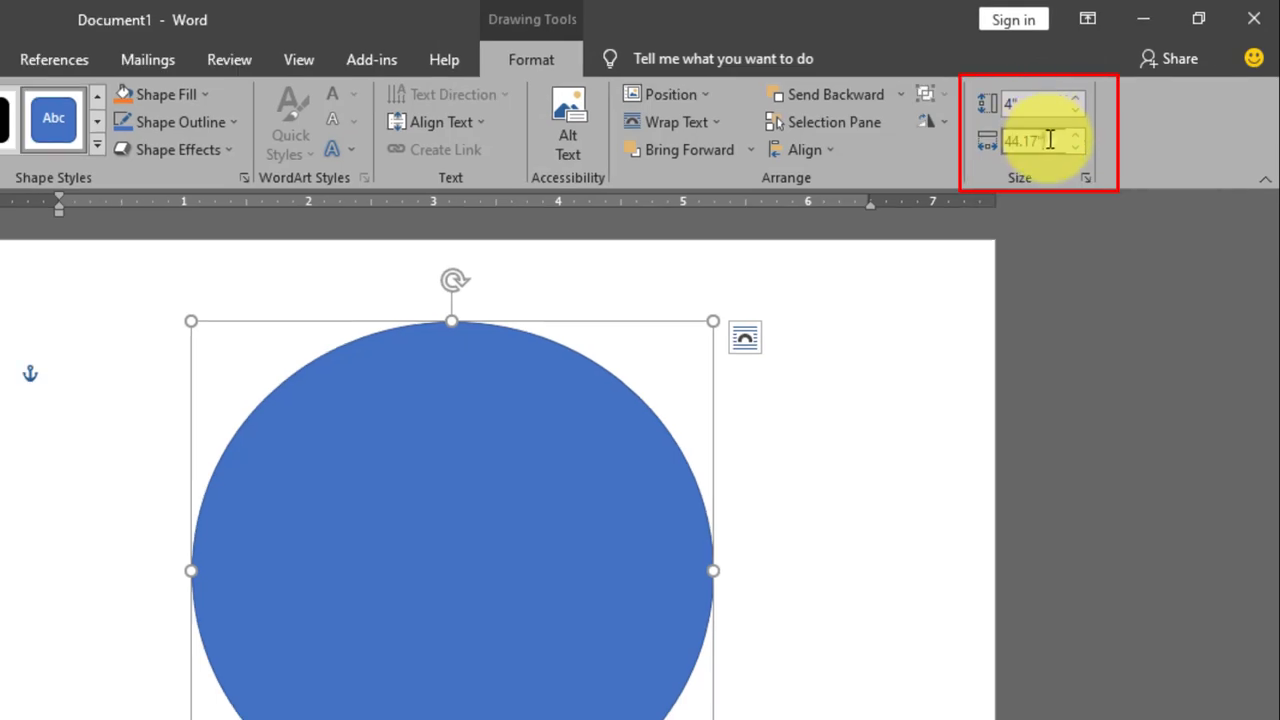
{"action": "triple_click", "coordinate": [1040, 141]}
{"action": "type", "text": "4"}
{"action": "key", "text": "Return"}
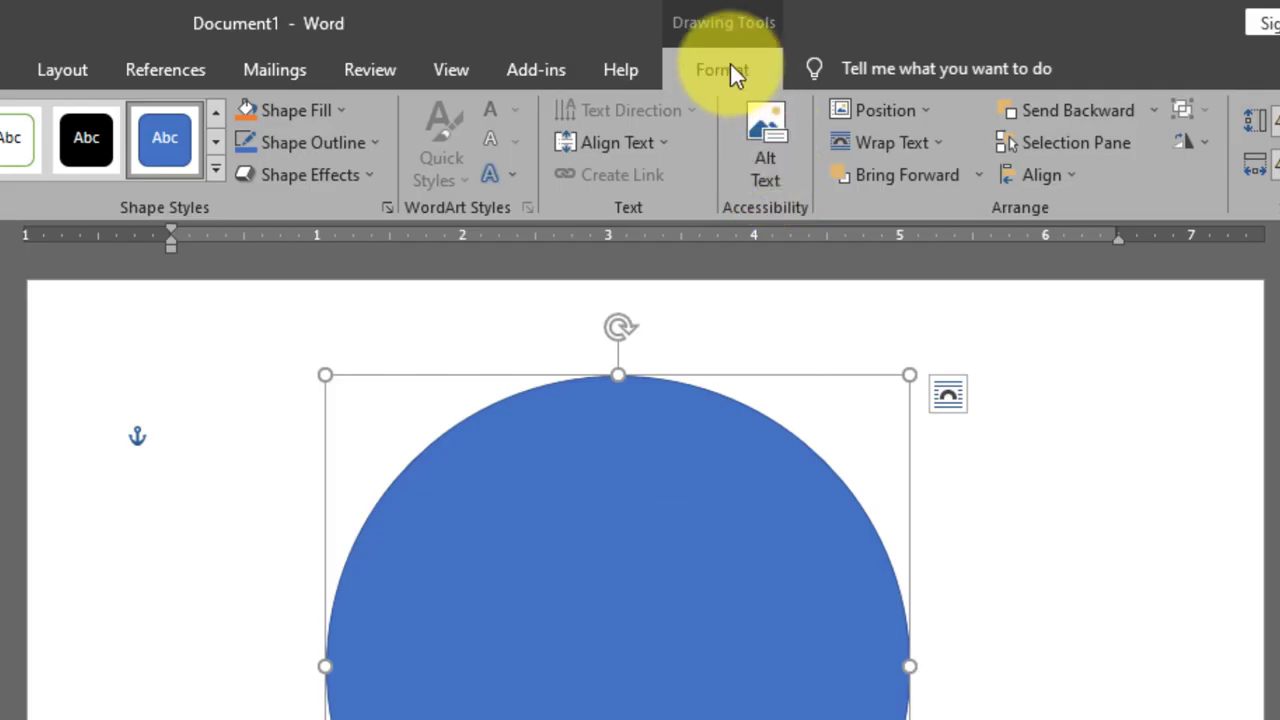
Remove the circle's fill and give it a 1½ pt outline.
{"action": "left_click", "coordinate": [343, 112]}
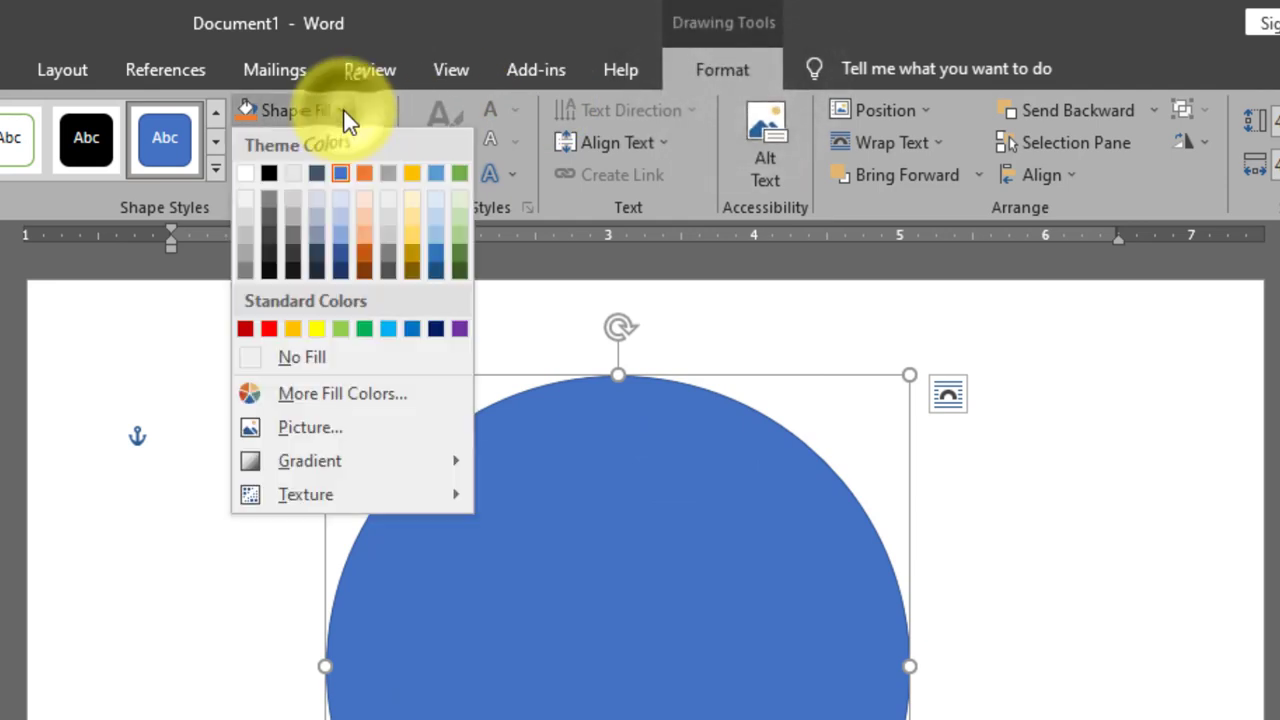
{"action": "left_click", "coordinate": [294, 356]}
{"action": "left_click", "coordinate": [292, 362]}
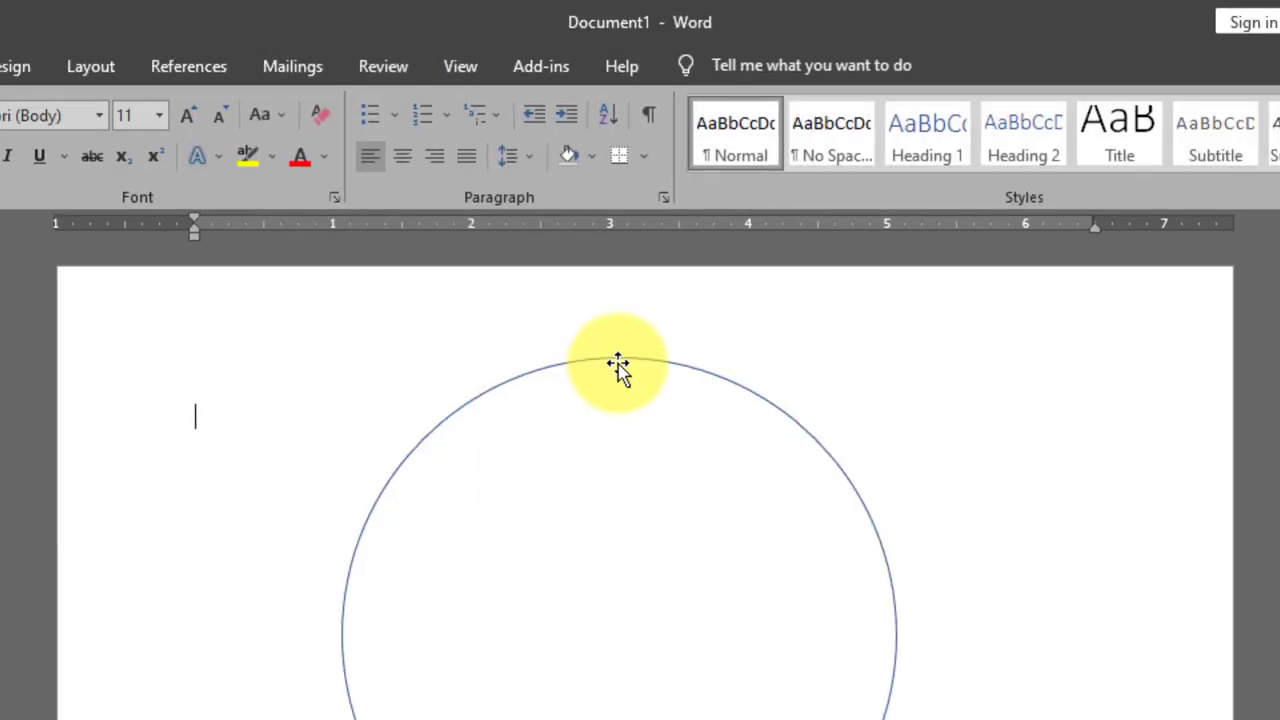
{"action": "left_click", "coordinate": [618, 362]}
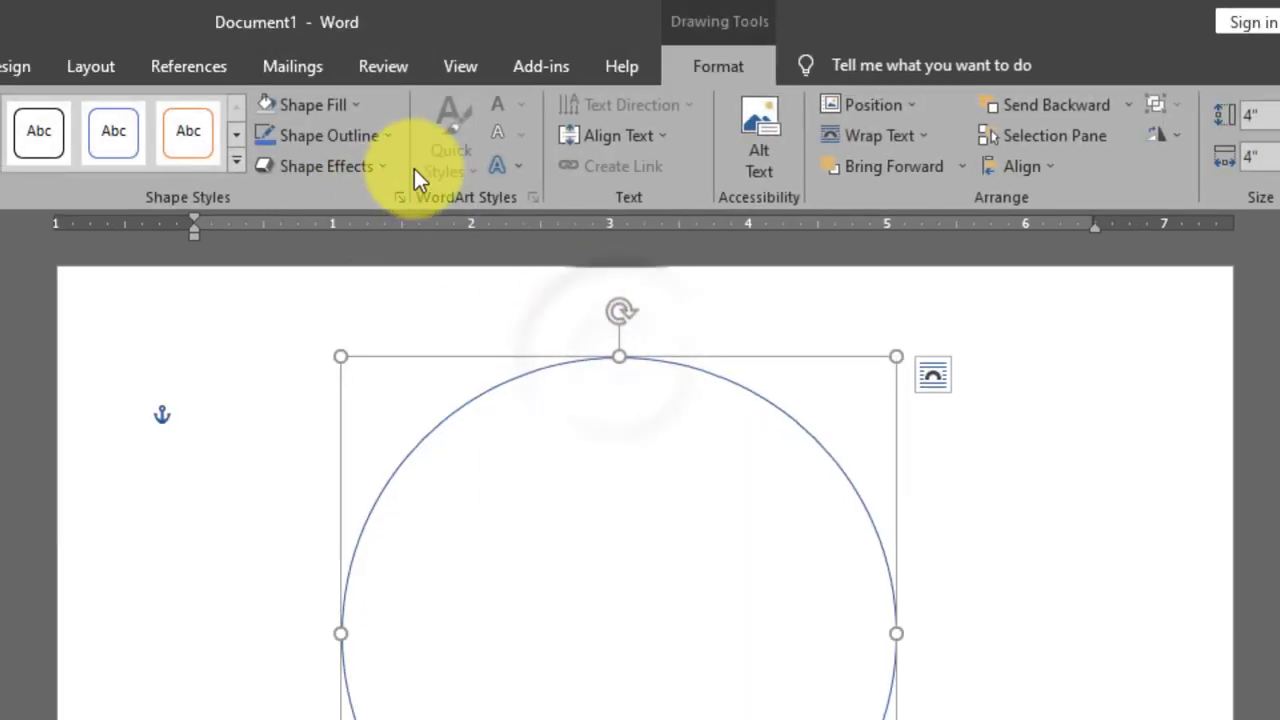
{"action": "left_click", "coordinate": [387, 133]}
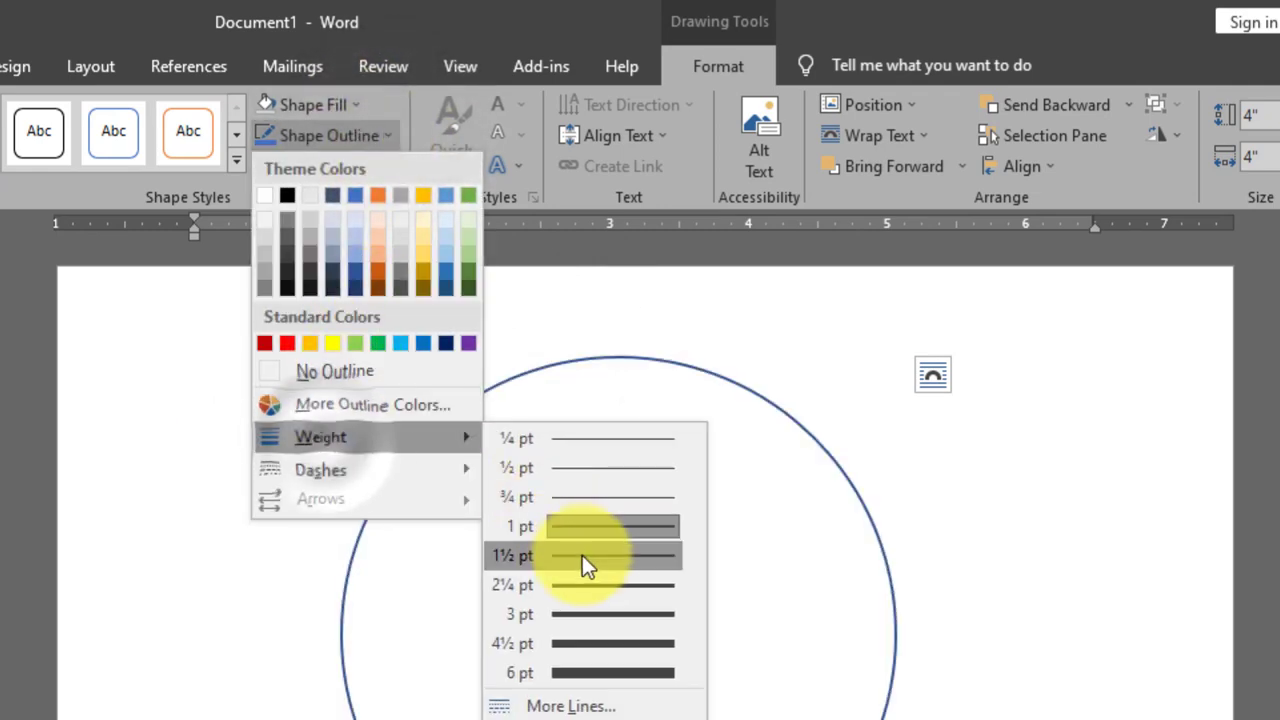
{"action": "mouse_move", "coordinate": [321, 437]}
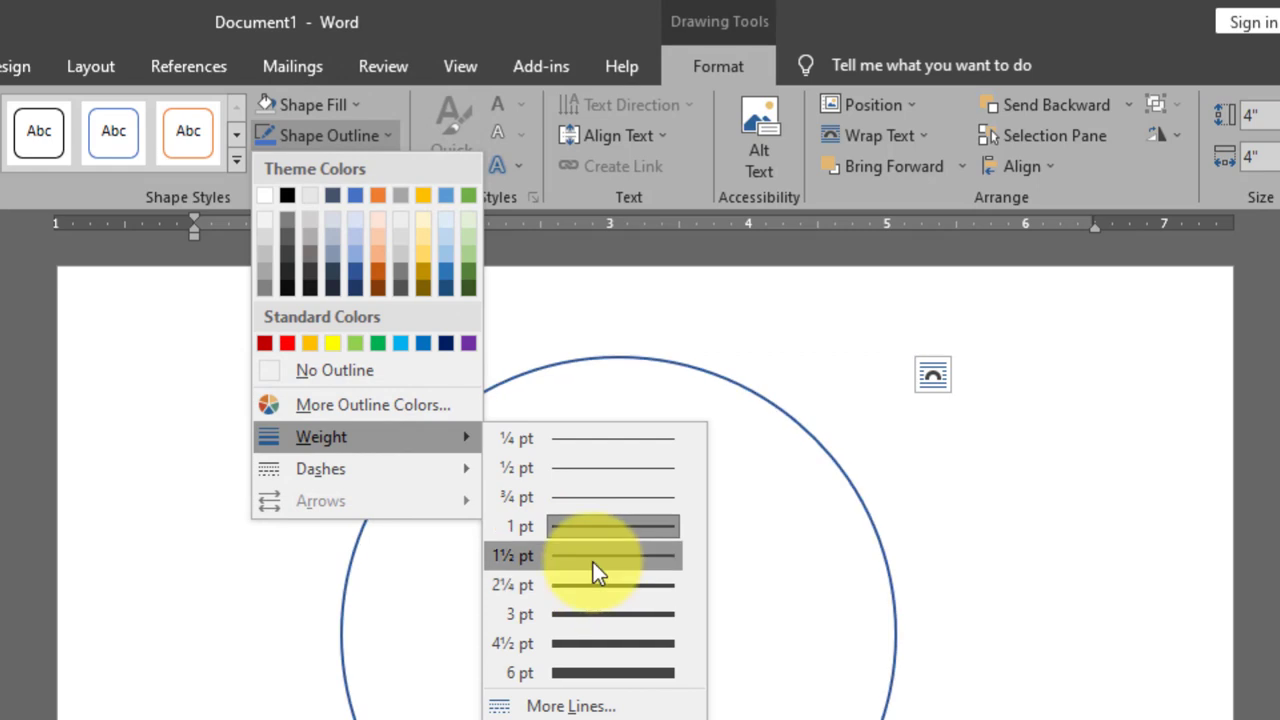
{"action": "left_click", "coordinate": [593, 562]}
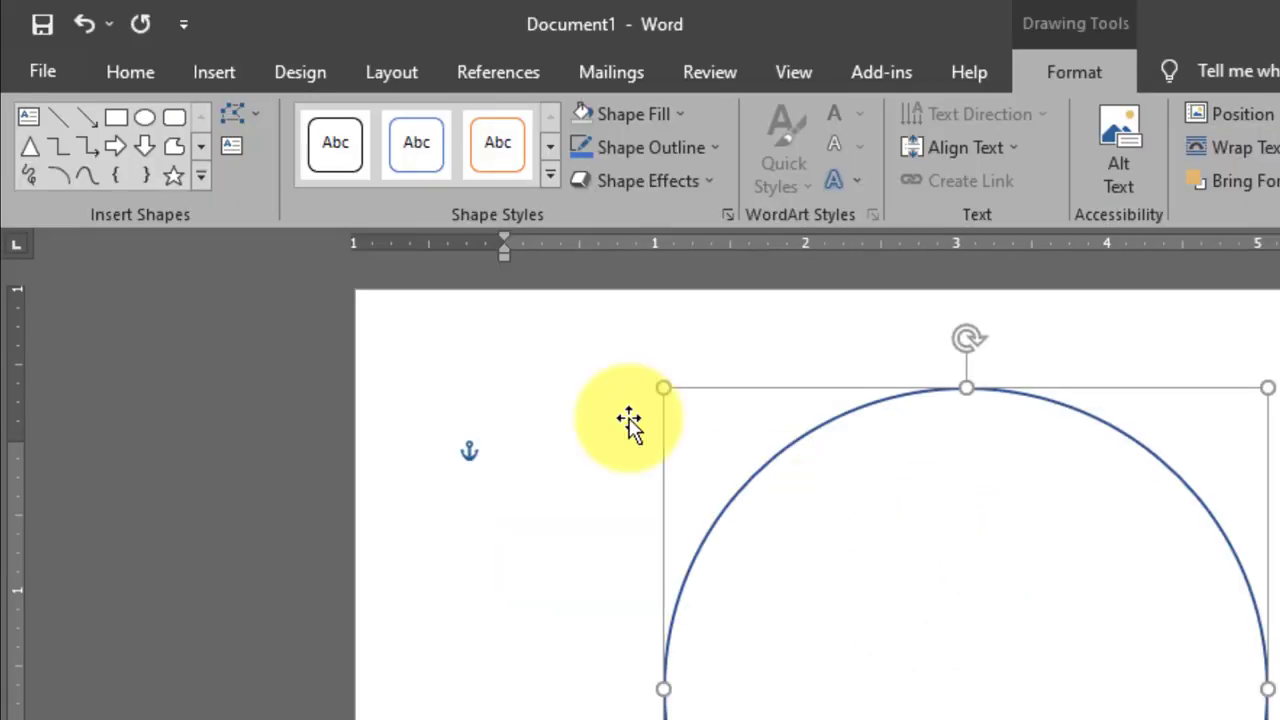
Paste a copy of the circle and resize it to 3.8 × 3.8 inches.
{"action": "left_click", "coordinate": [136, 76]}
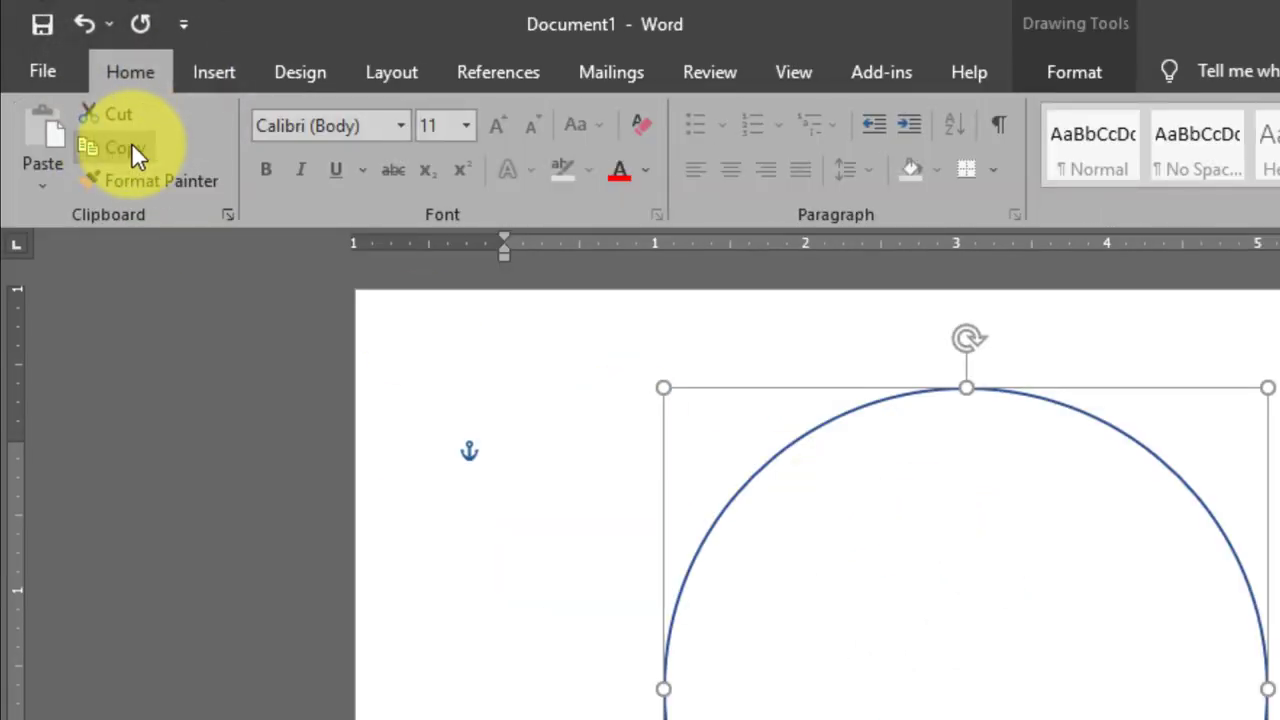
{"action": "left_click", "coordinate": [45, 135]}
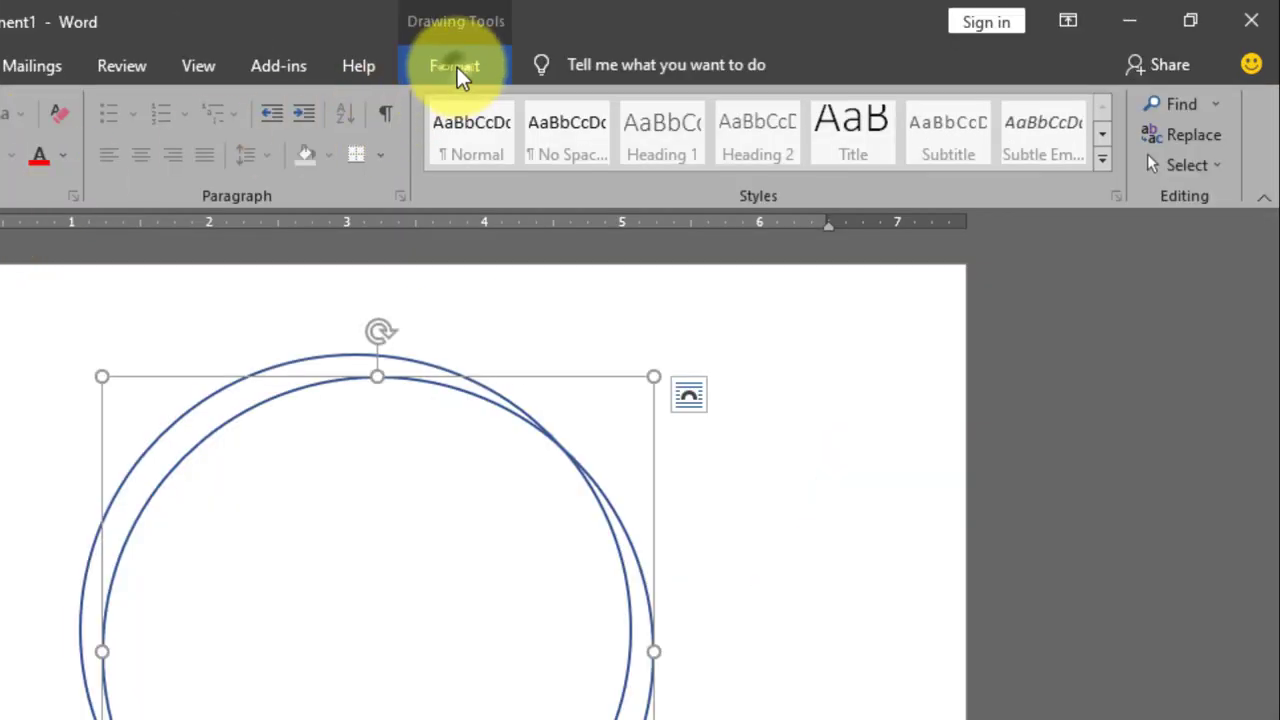
{"action": "left_click", "coordinate": [457, 67]}
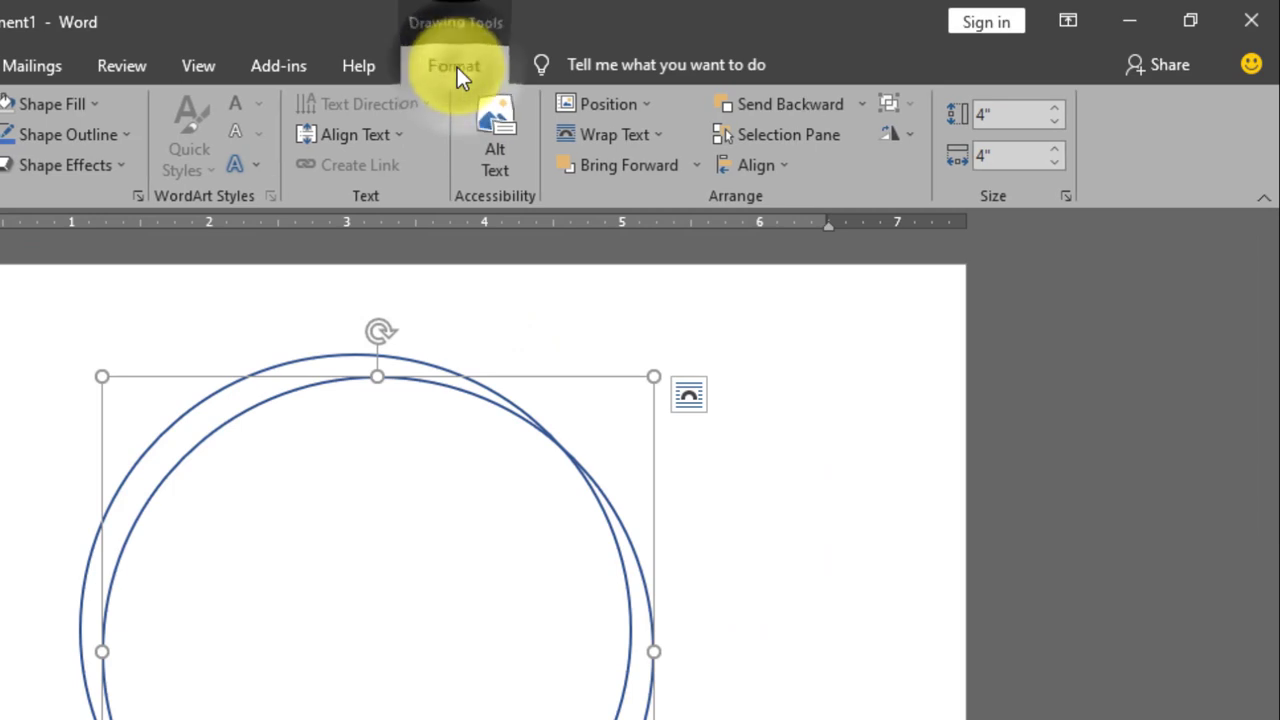
{"action": "left_click", "coordinate": [1005, 118]}
{"action": "type", "text": "3.8"}
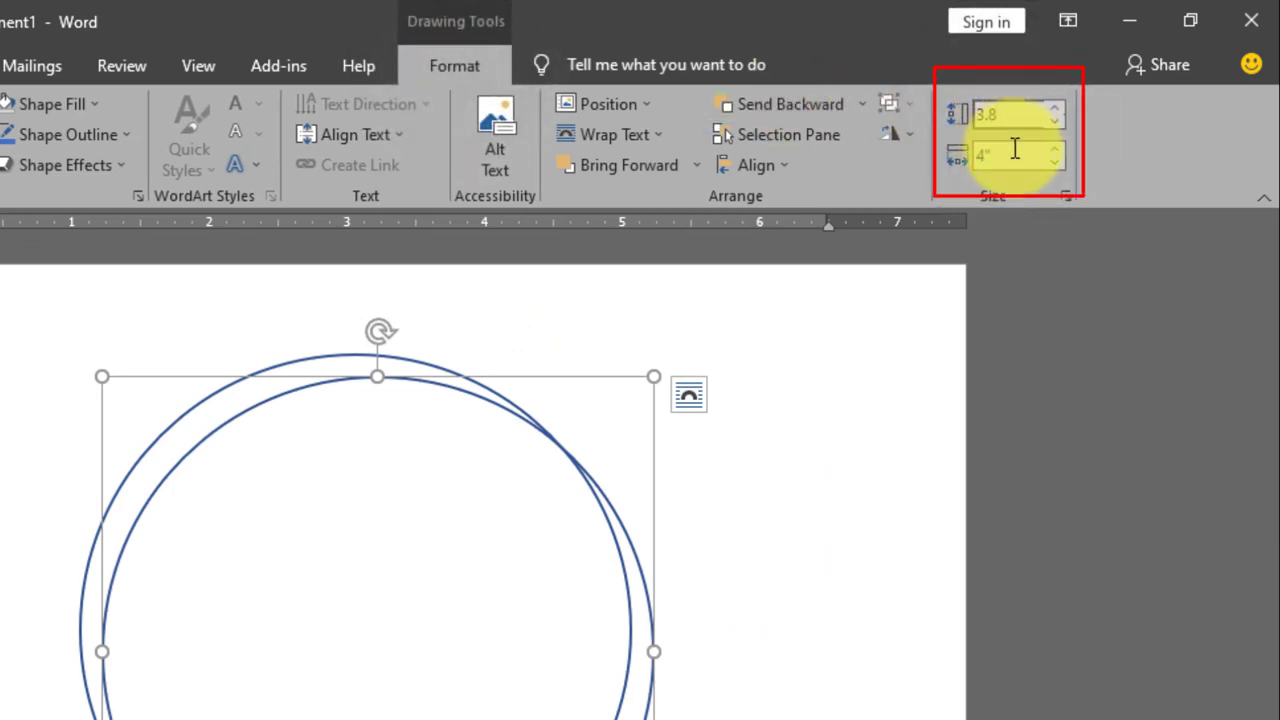
{"action": "left_click", "coordinate": [1015, 150]}
{"action": "type", "text": "3.8"}
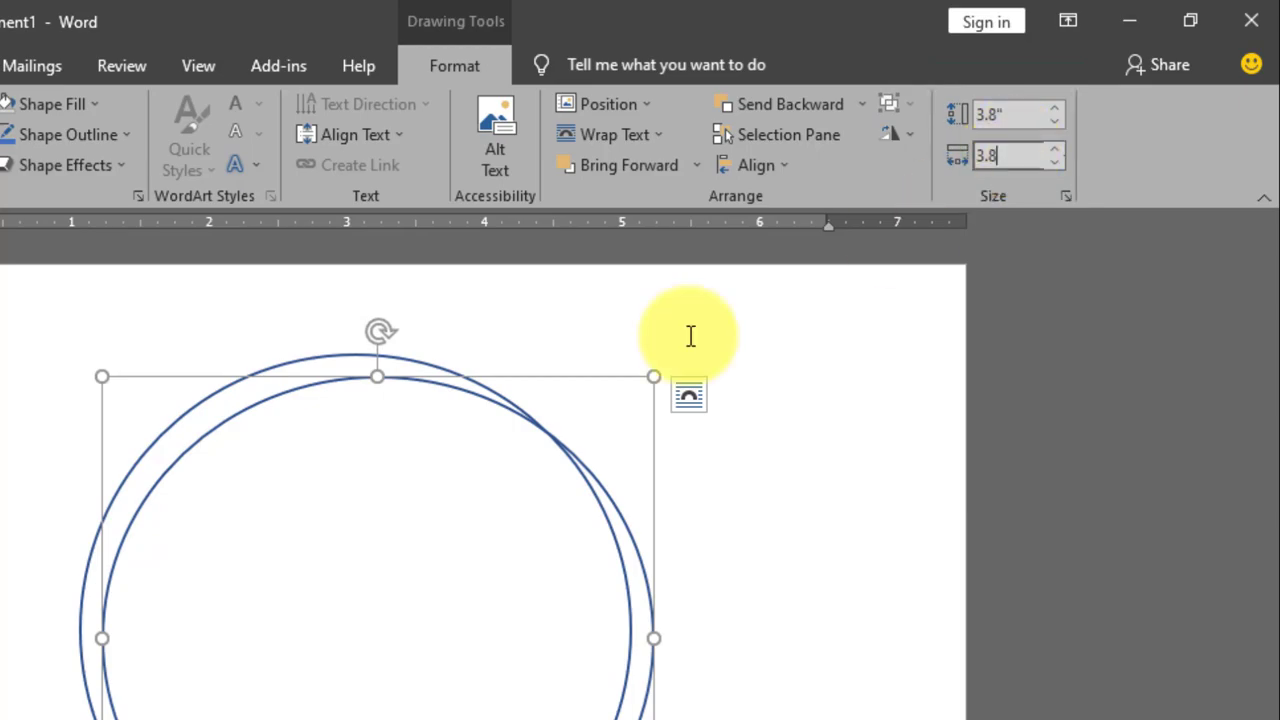
{"action": "key", "text": "Return"}
Give the copy a 3 pt outline and centre it inside the outer circle.
{"action": "left_click", "coordinate": [460, 96]}
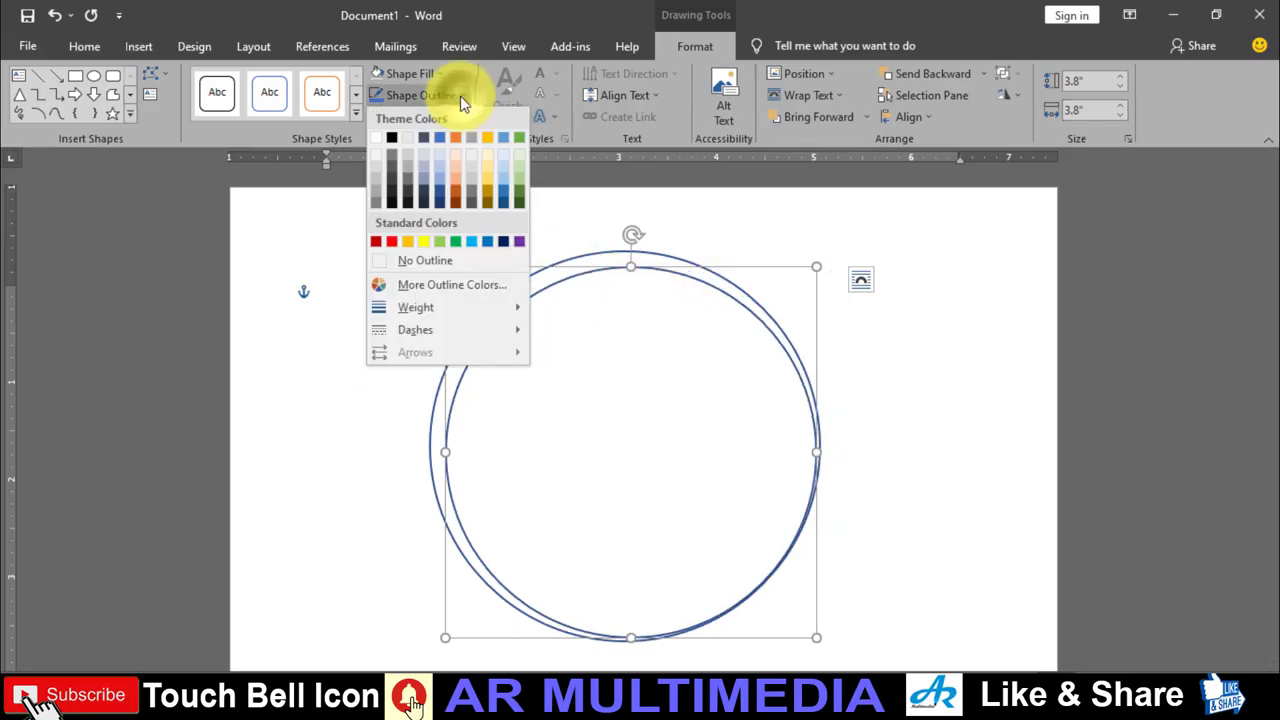
{"action": "mouse_move", "coordinate": [415, 307]}
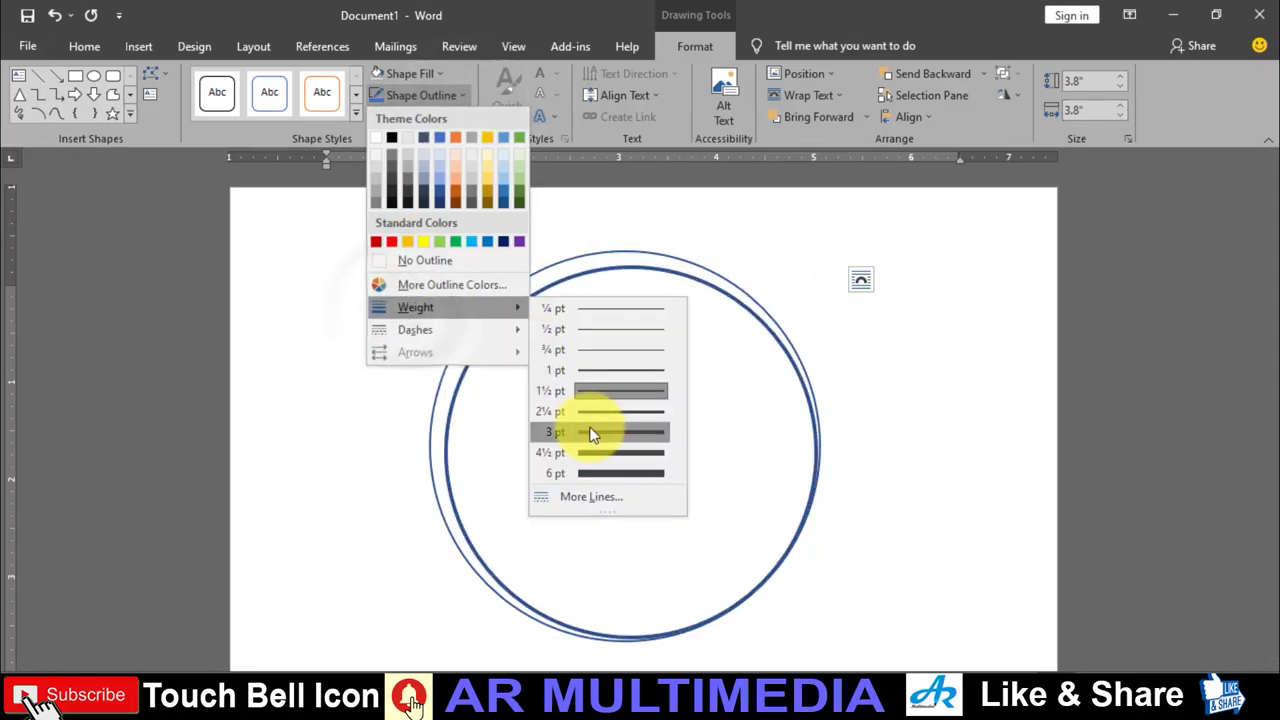
{"action": "left_click", "coordinate": [591, 433]}
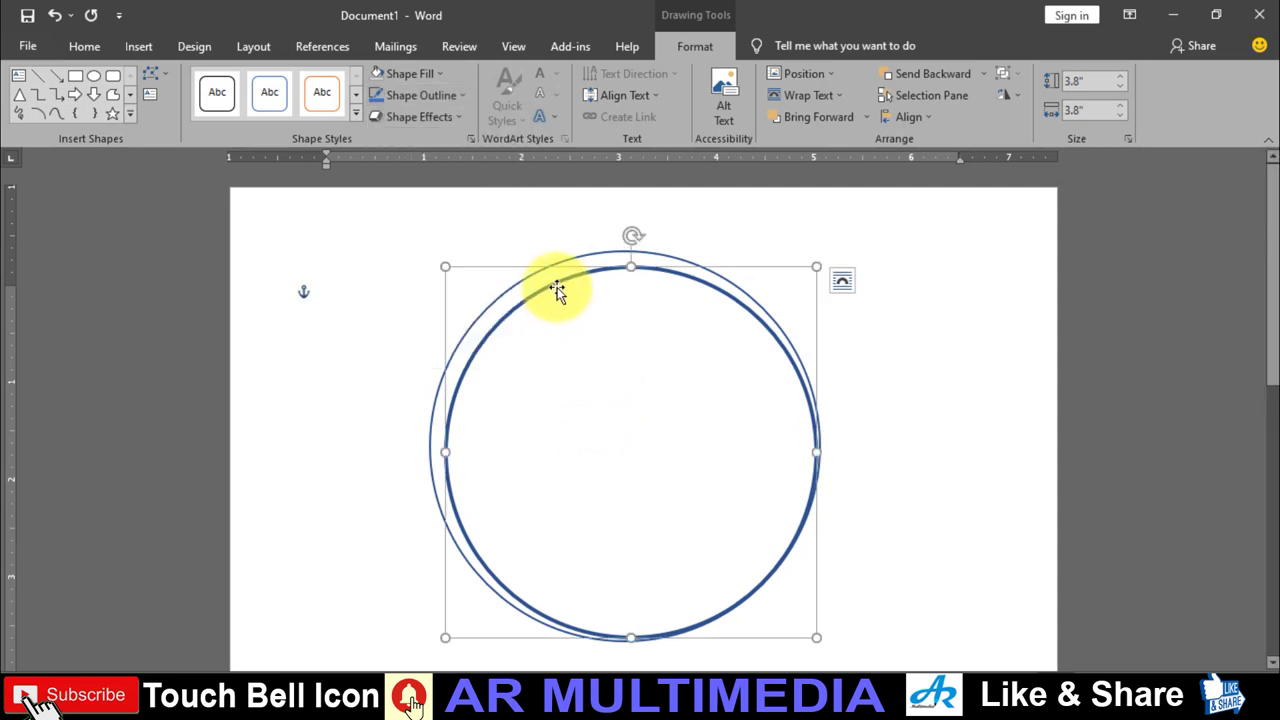
{"action": "left_click_drag", "start_coordinate": [557, 290], "coordinate": [551, 282]}
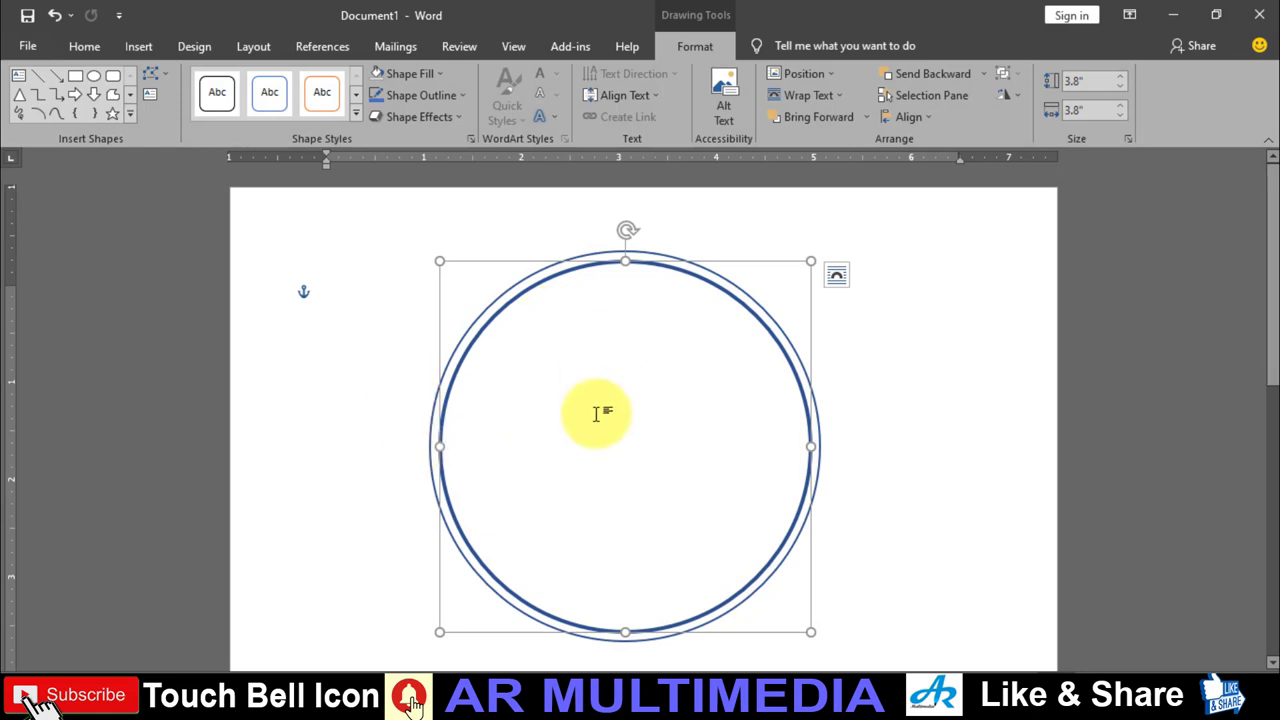
Paste another circle copy, resize it to 2 × 2 inches, and move it to the rings' centre.
{"action": "left_click", "coordinate": [89, 45]}
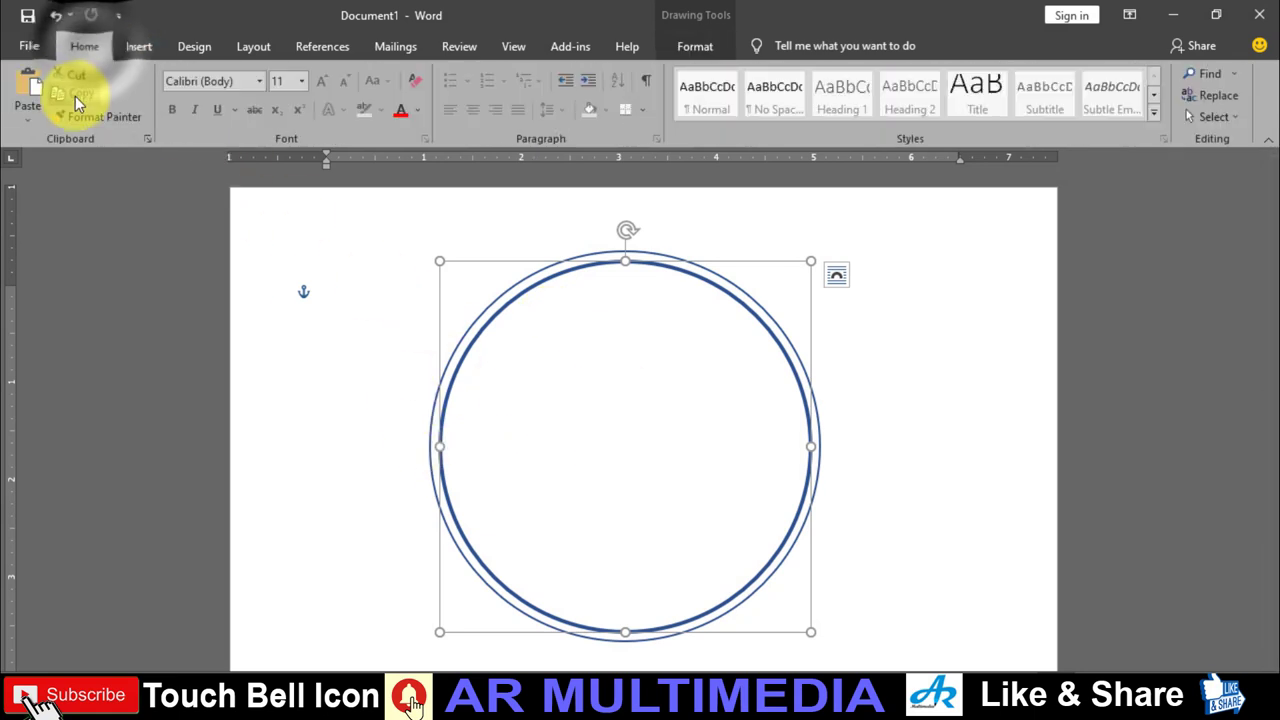
{"action": "left_click", "coordinate": [36, 90]}
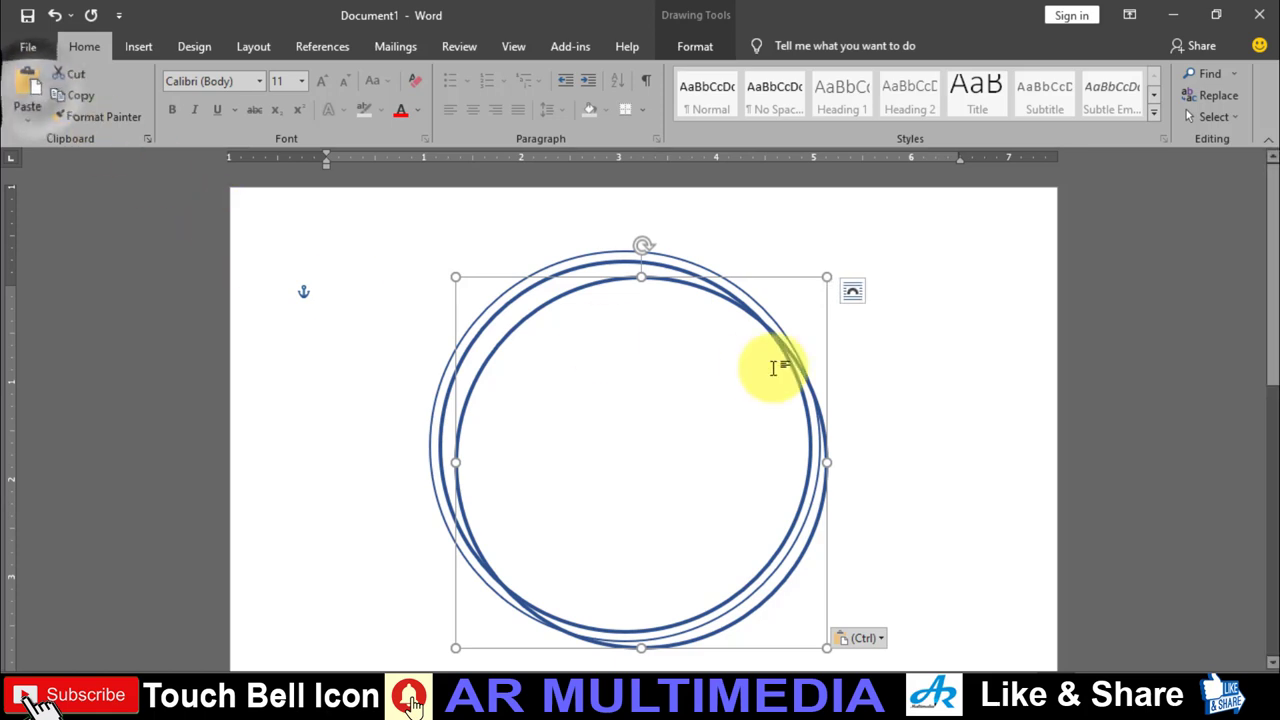
{"action": "left_click", "coordinate": [697, 47]}
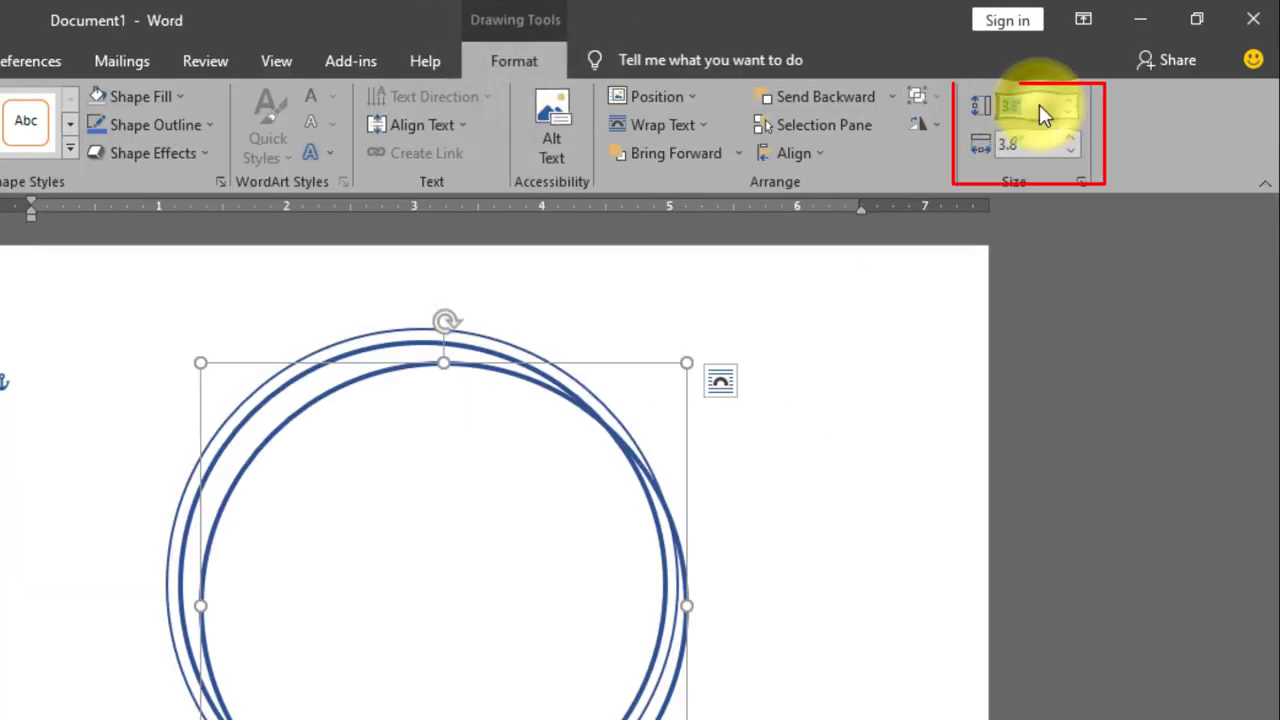
{"action": "type", "text": "2"}
{"action": "left_click", "coordinate": [1040, 144]}
{"action": "type", "text": "2"}
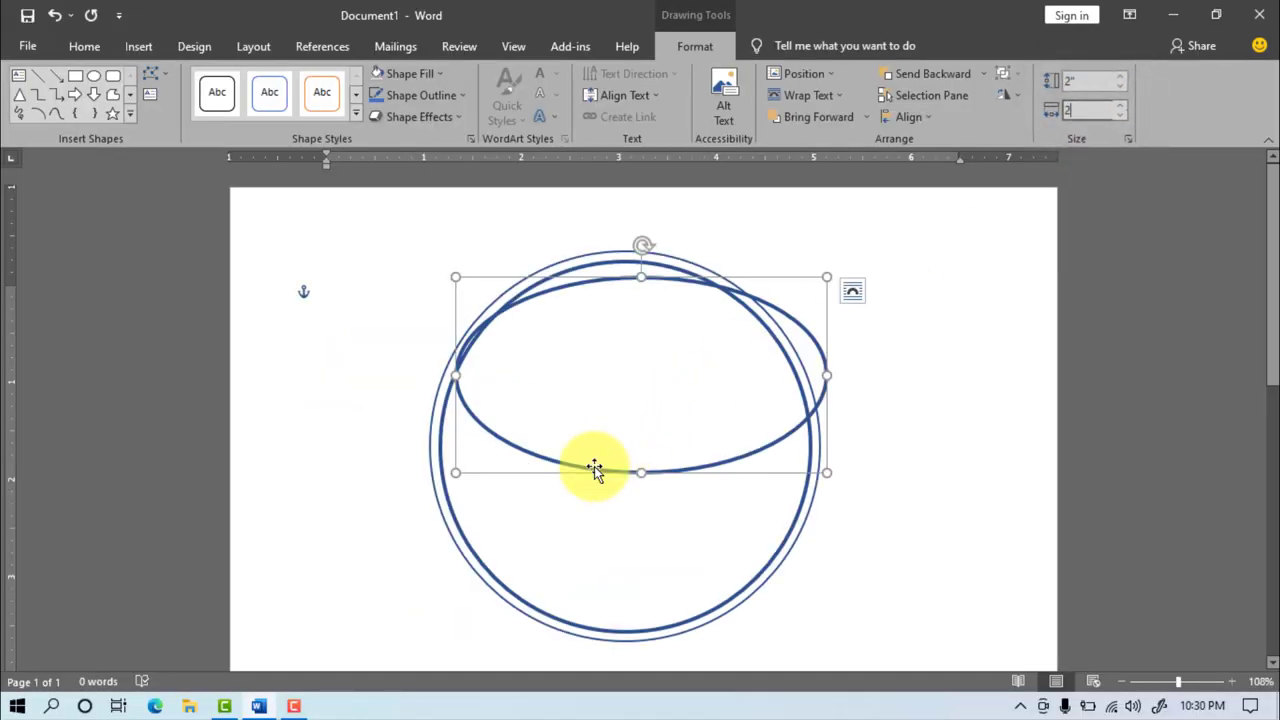
{"action": "key", "text": "Return"}
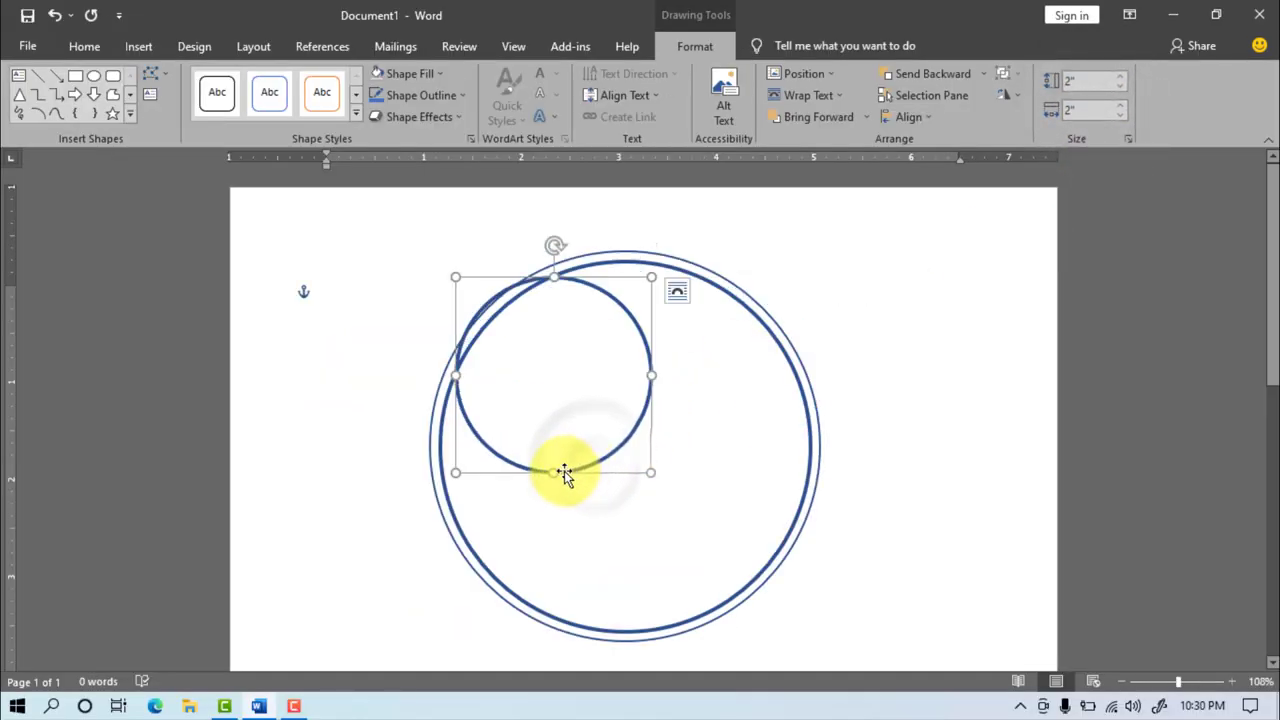
{"action": "left_click_drag", "start_coordinate": [523, 463], "coordinate": [600, 537]}
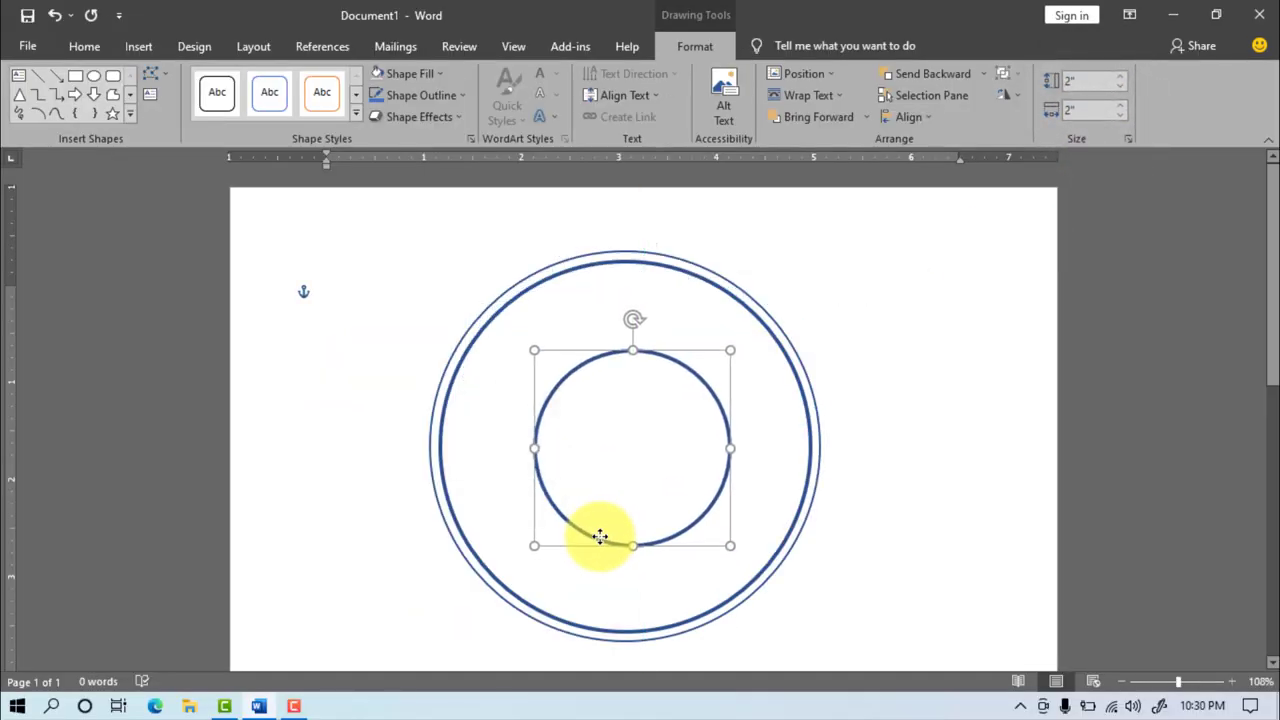
Paste another small circle, resize it to 1.8 inches, and give it a 1½ pt outline.
{"action": "left_click", "coordinate": [85, 45]}
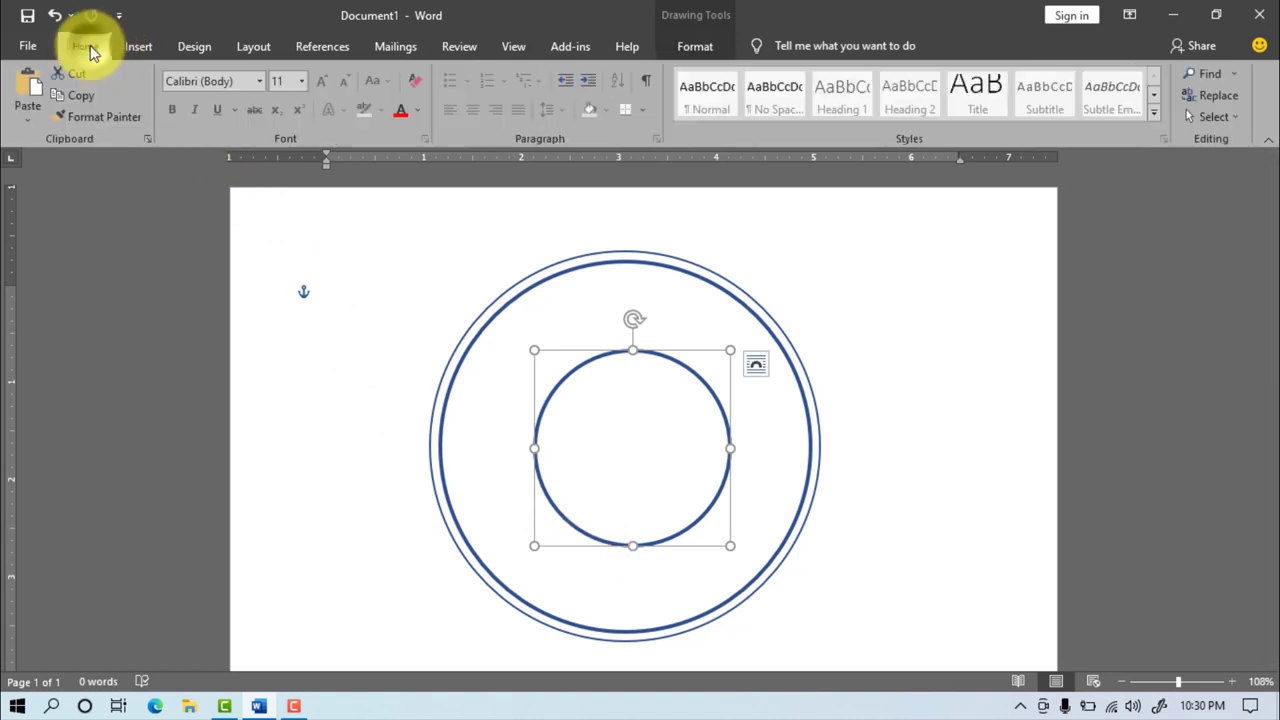
{"action": "left_click", "coordinate": [32, 89]}
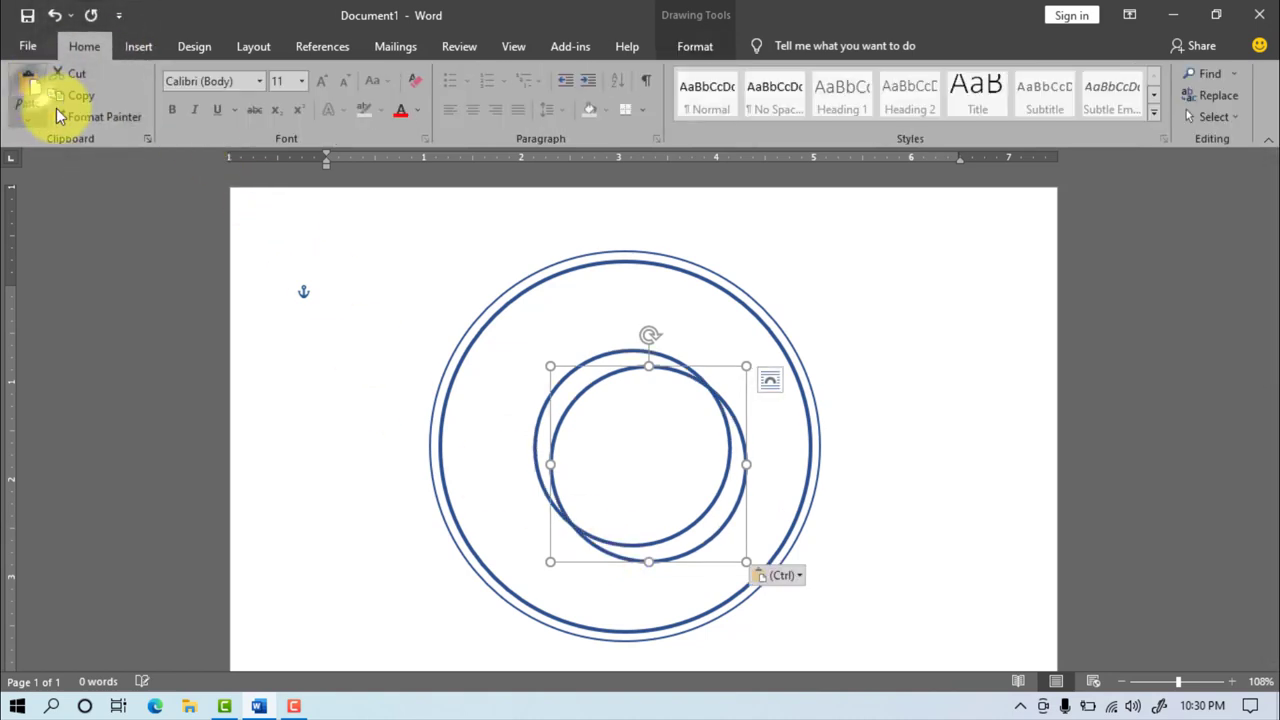
{"action": "left_click", "coordinate": [697, 47]}
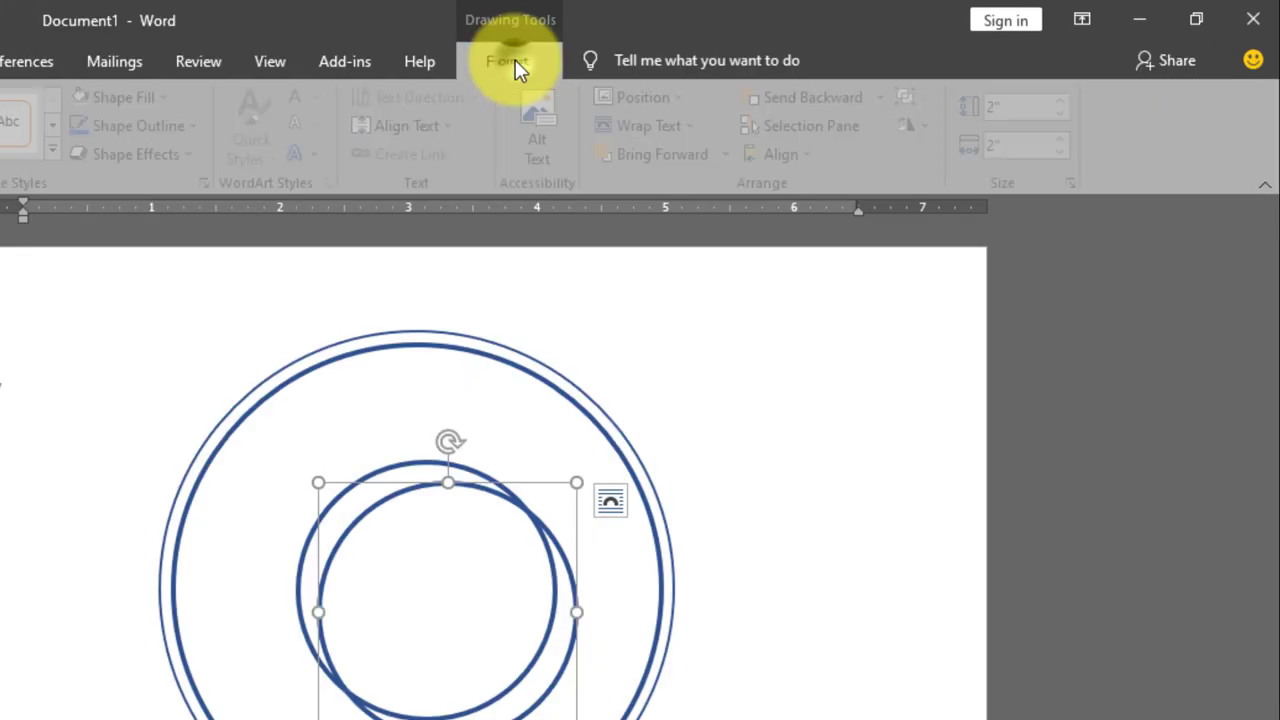
{"action": "left_click", "coordinate": [1017, 106]}
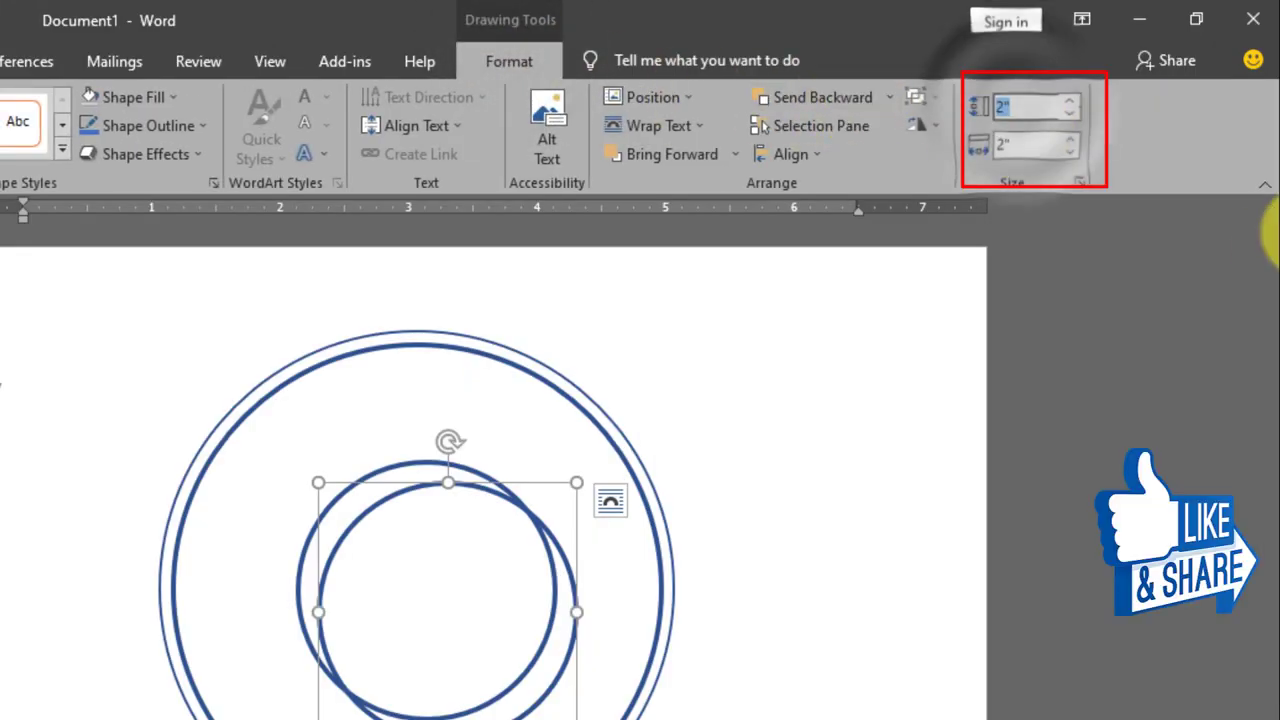
{"action": "type", "text": "1.8"}
{"action": "left_click", "coordinate": [1017, 142]}
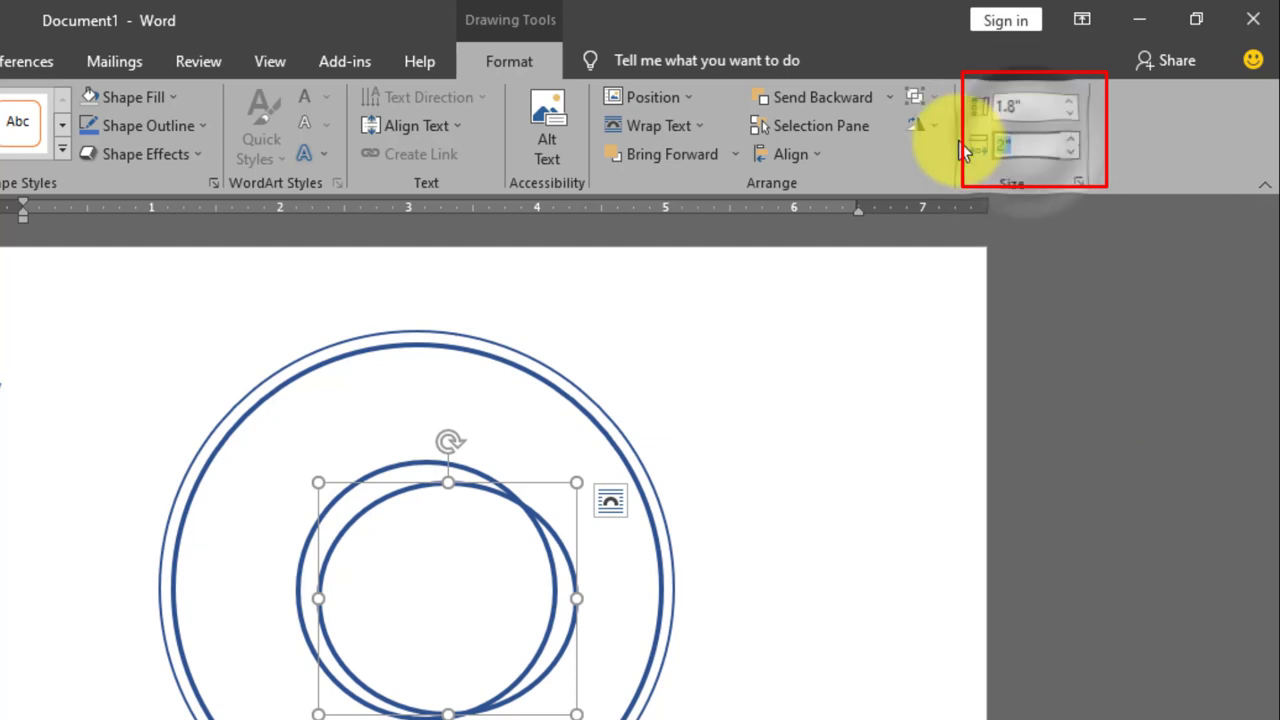
{"action": "type", "text": "1.8"}
{"action": "key", "text": "Return"}
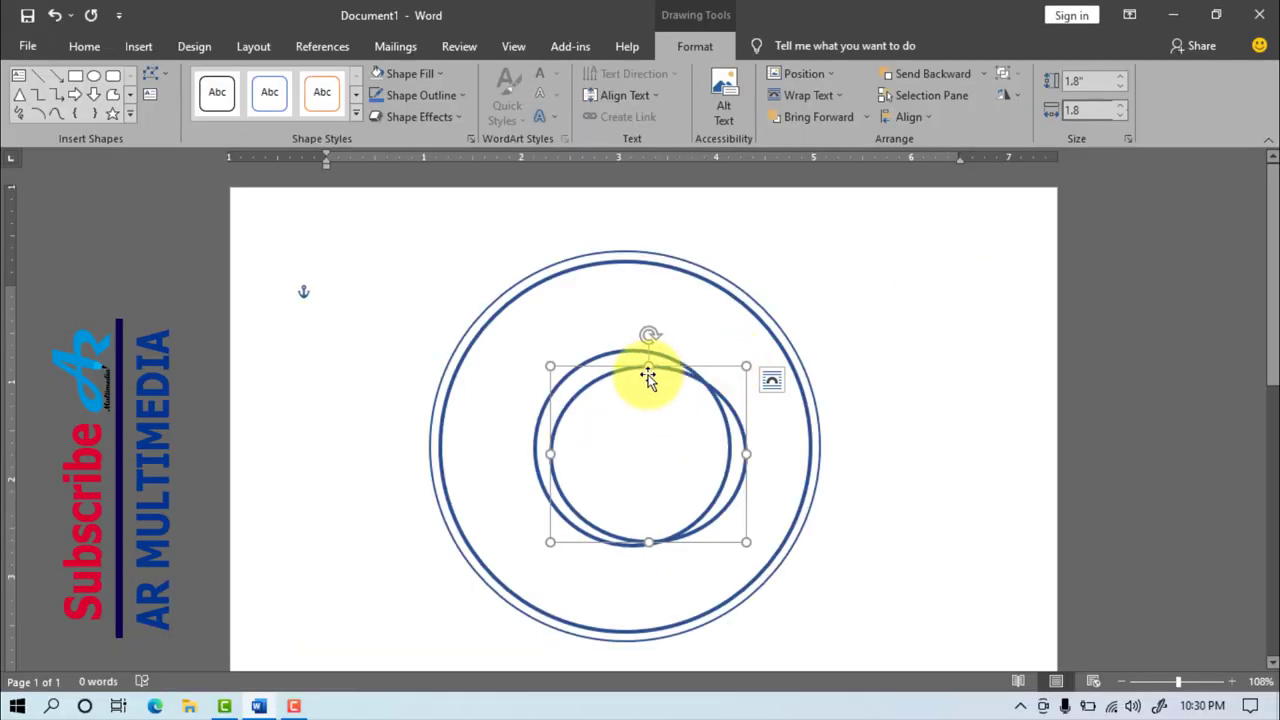
{"action": "left_click", "coordinate": [606, 372]}
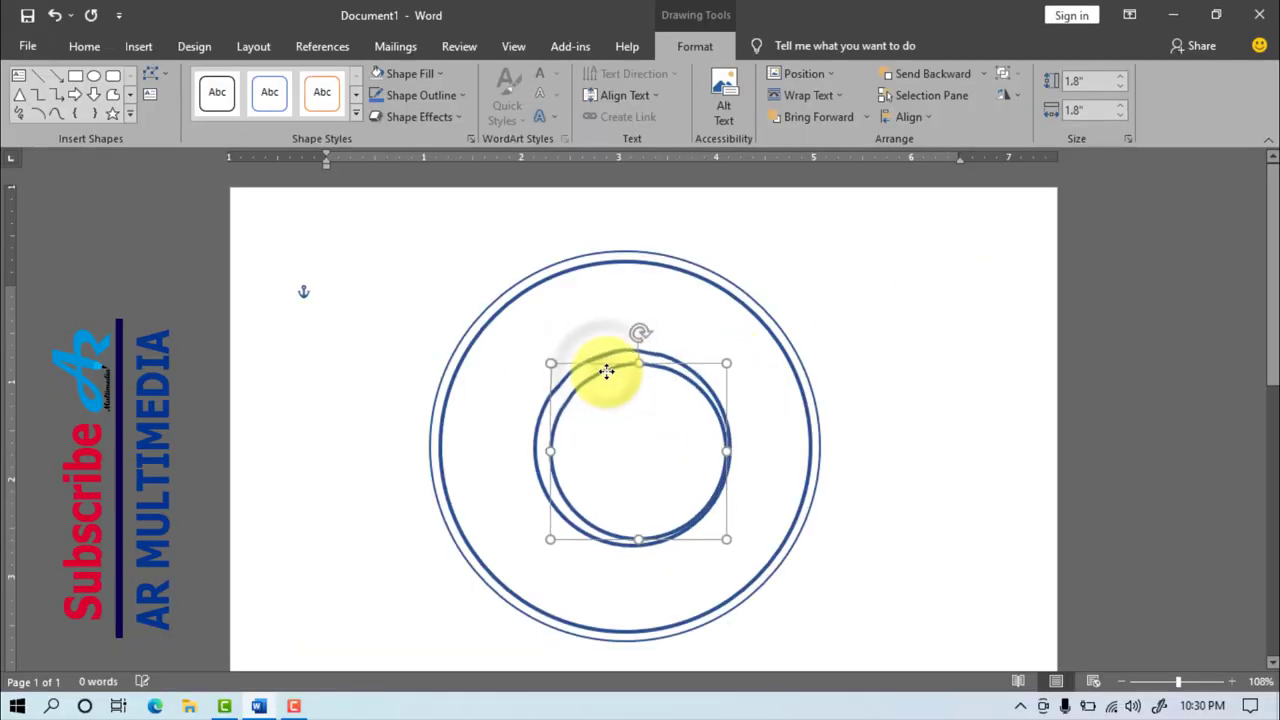
{"action": "left_click_drag", "start_coordinate": [606, 372], "coordinate": [603, 371]}
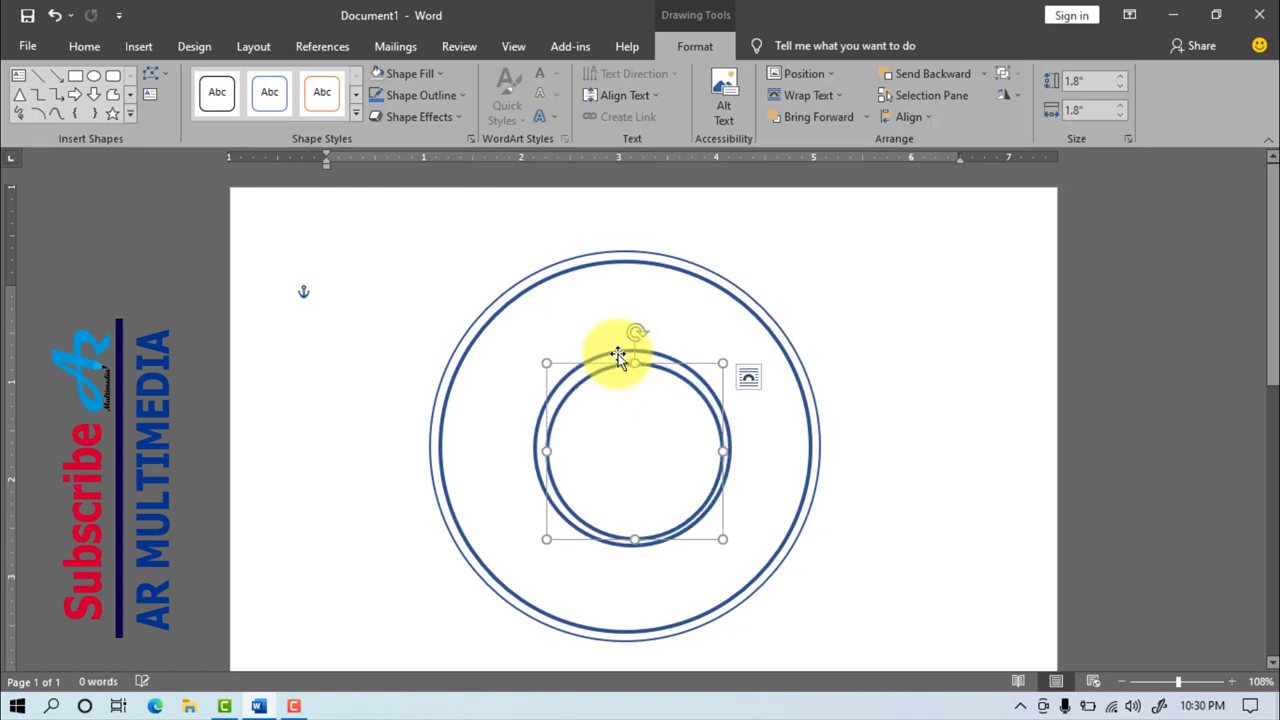
{"action": "key", "text": "ctrl+z"}
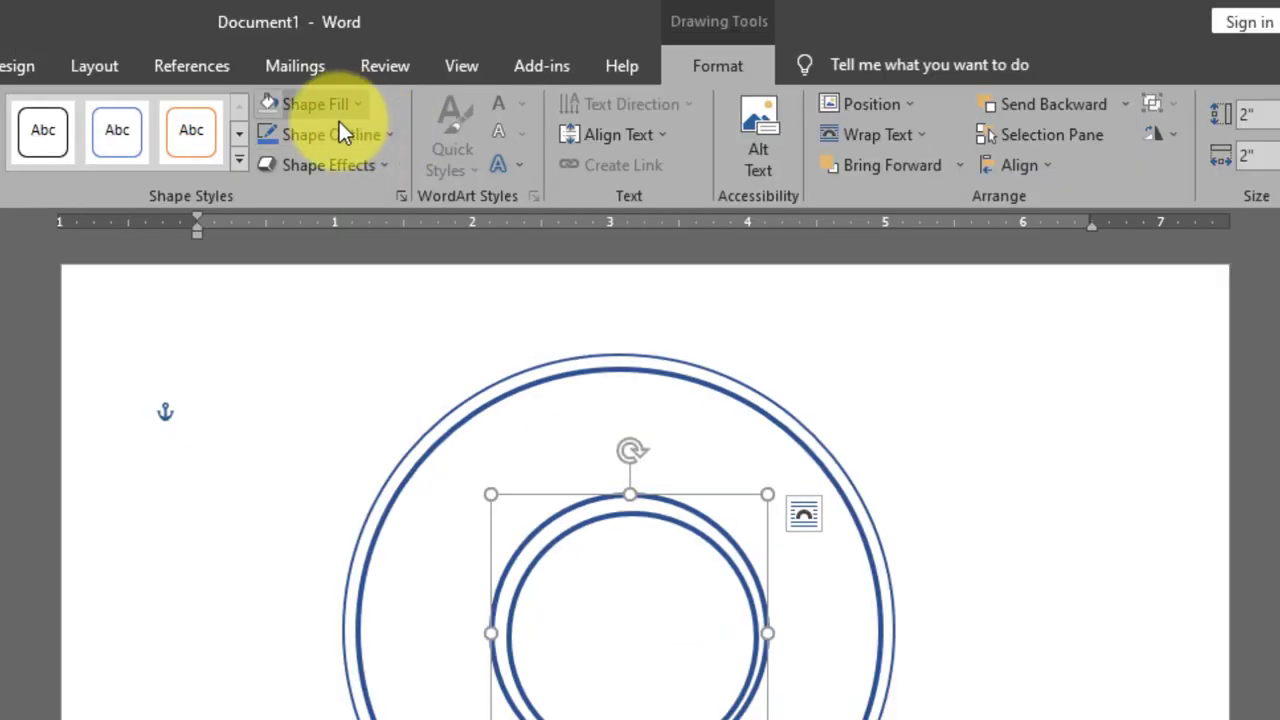
{"action": "left_click", "coordinate": [392, 142]}
{"action": "mouse_move", "coordinate": [330, 434]}
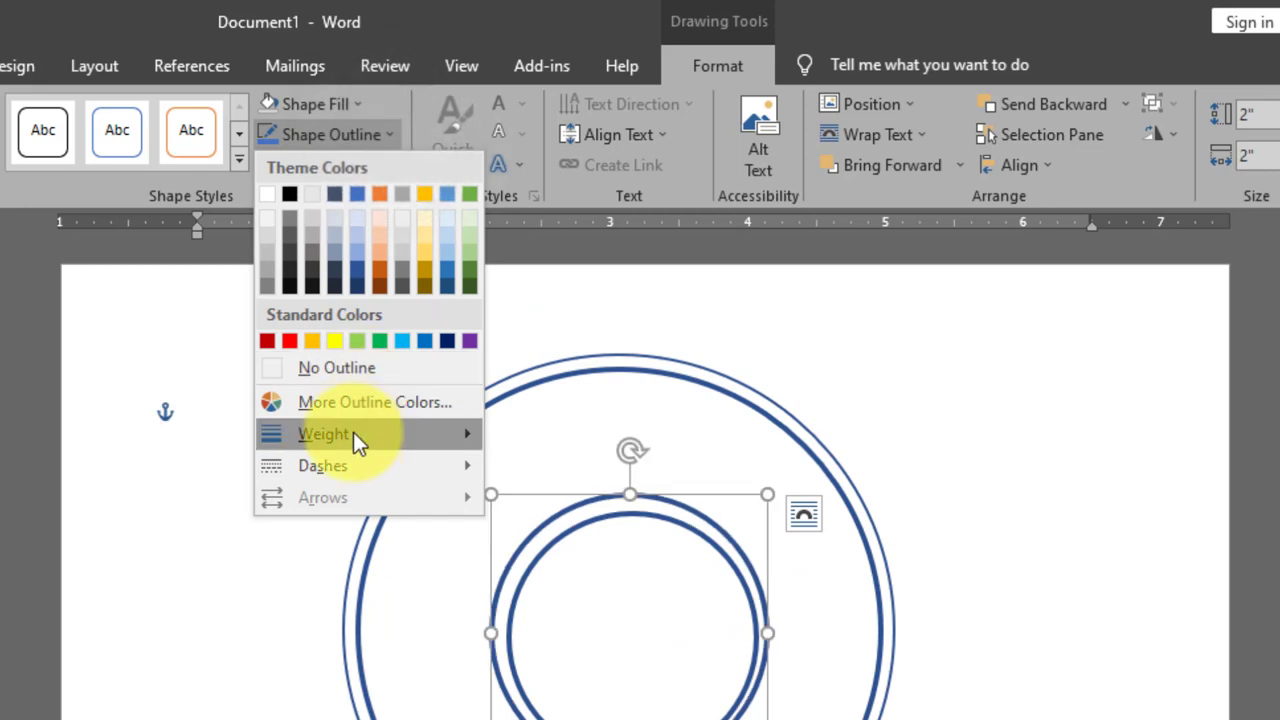
{"action": "left_click", "coordinate": [572, 551]}
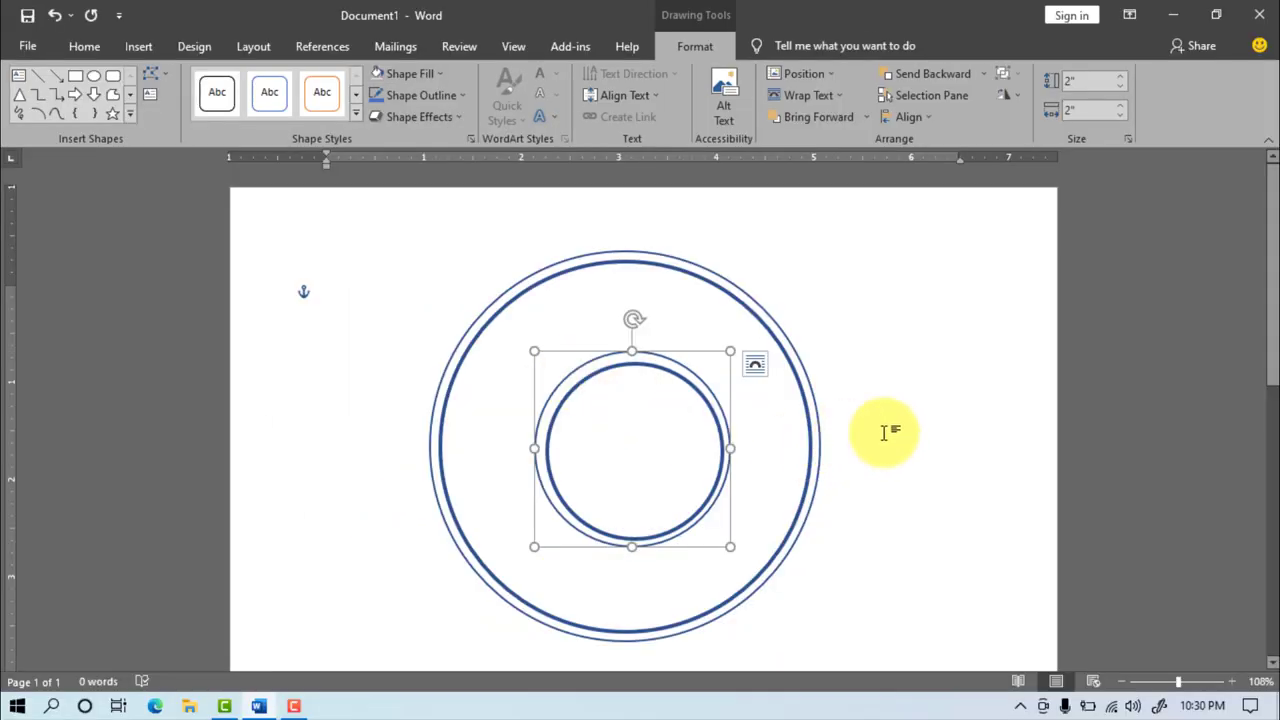
Select the circles and centre them horizontally and vertically on the outer ring.
{"action": "left_click", "coordinate": [876, 422]}
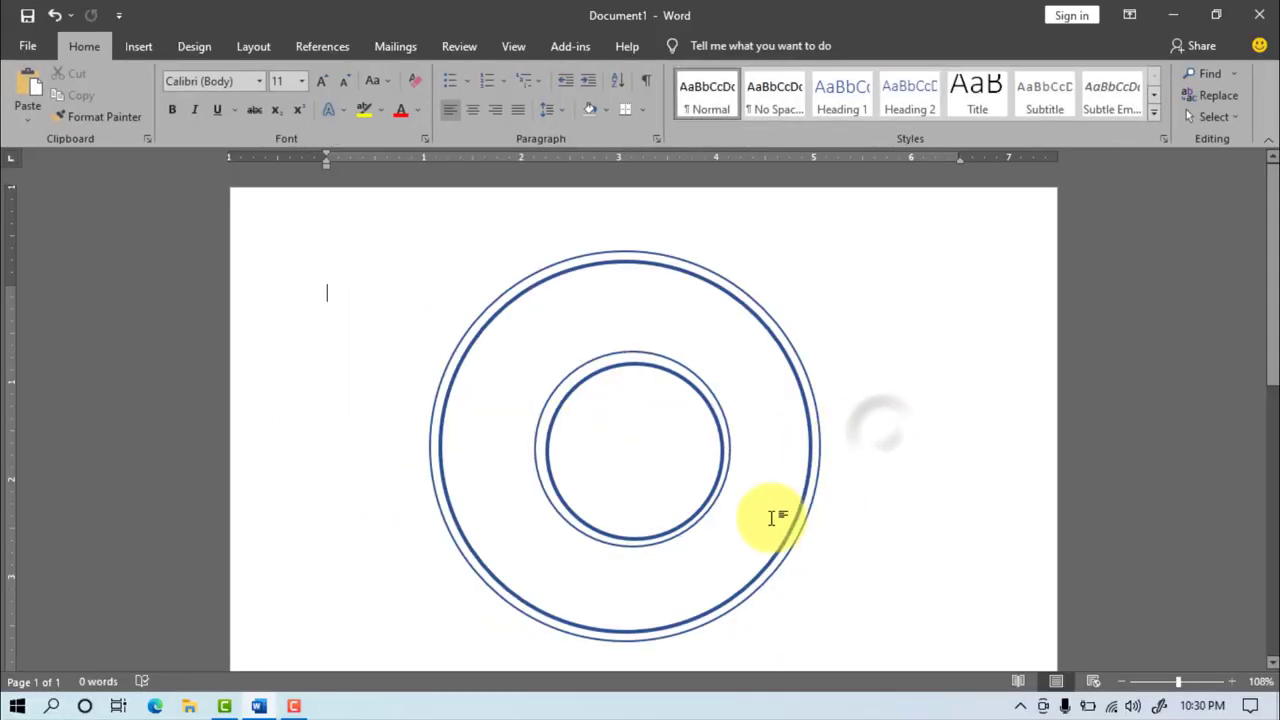
{"action": "left_click", "coordinate": [572, 512], "text": "shift"}
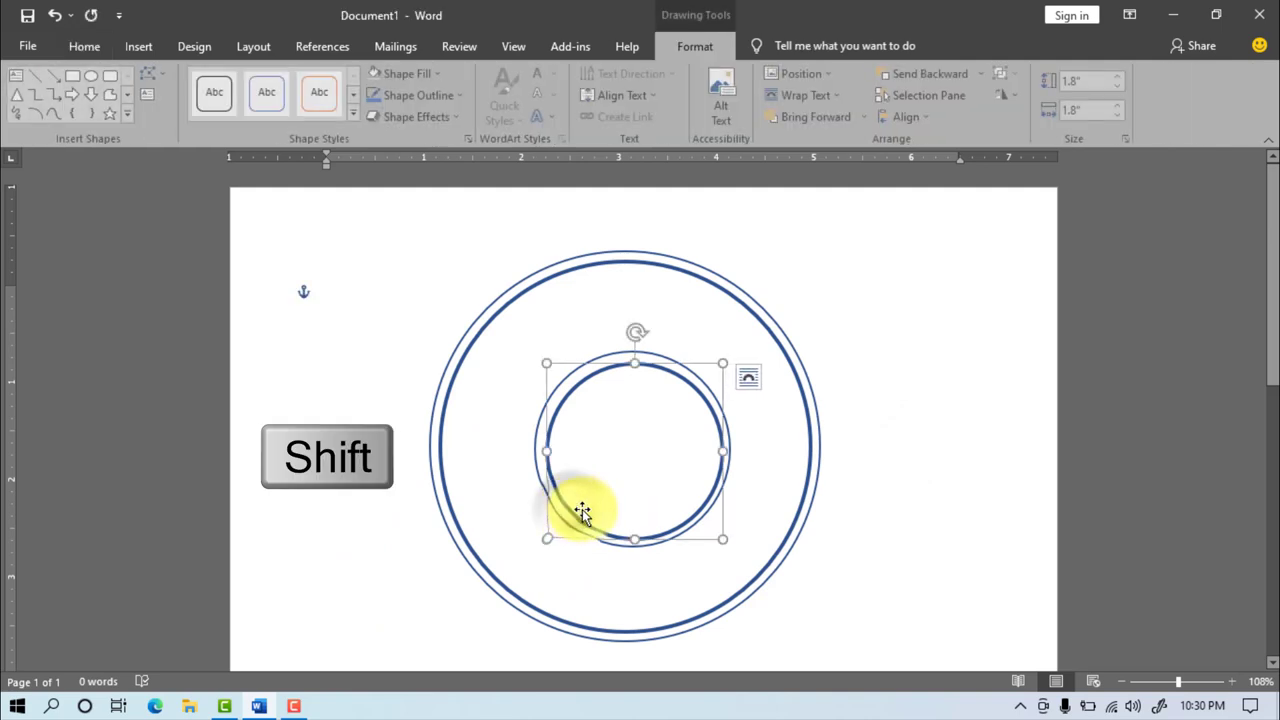
{"action": "left_click", "coordinate": [461, 374], "text": "shift"}
{"action": "left_click", "coordinate": [431, 413], "text": "shift"}
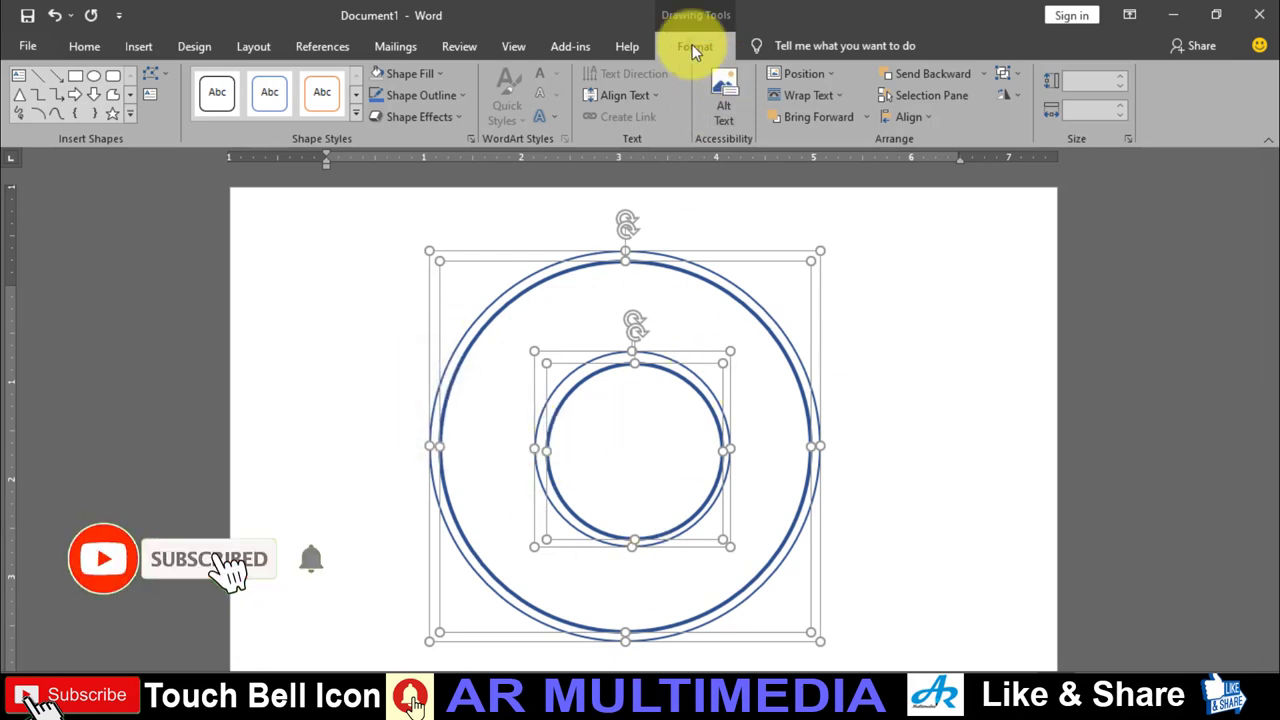
{"action": "left_click", "coordinate": [929, 116]}
{"action": "left_click", "coordinate": [926, 163]}
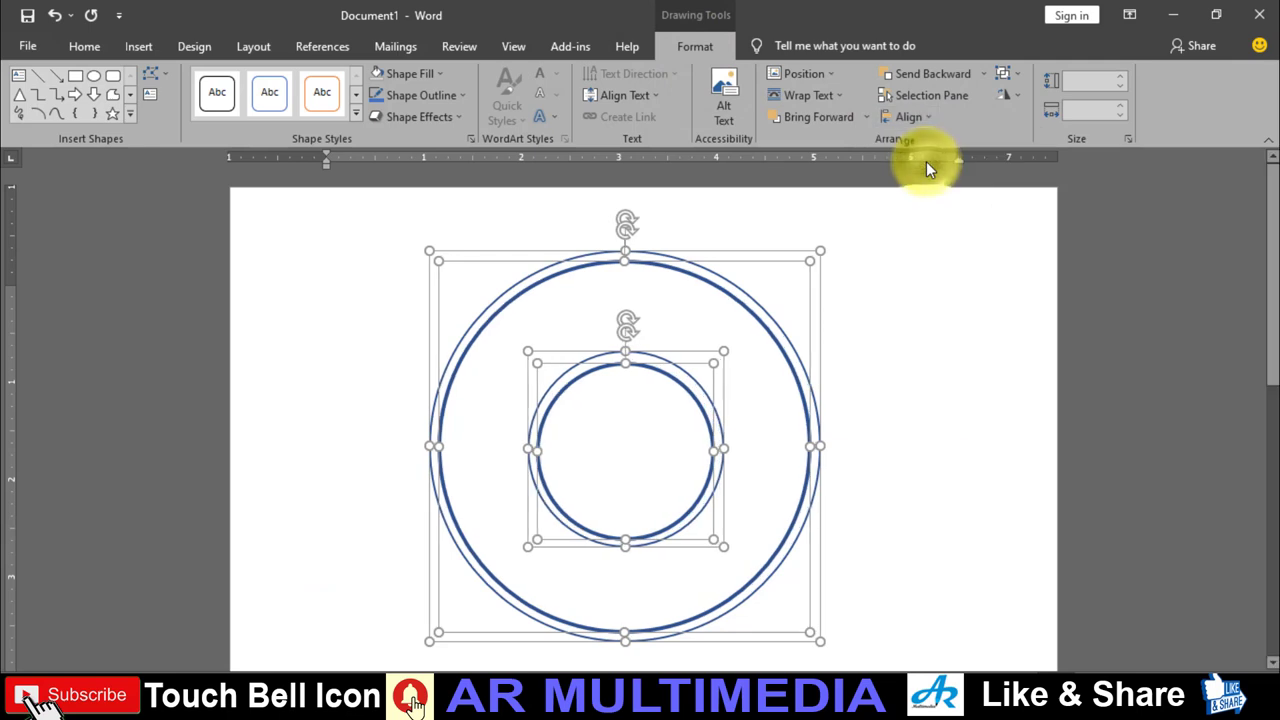
{"action": "left_click", "coordinate": [928, 117]}
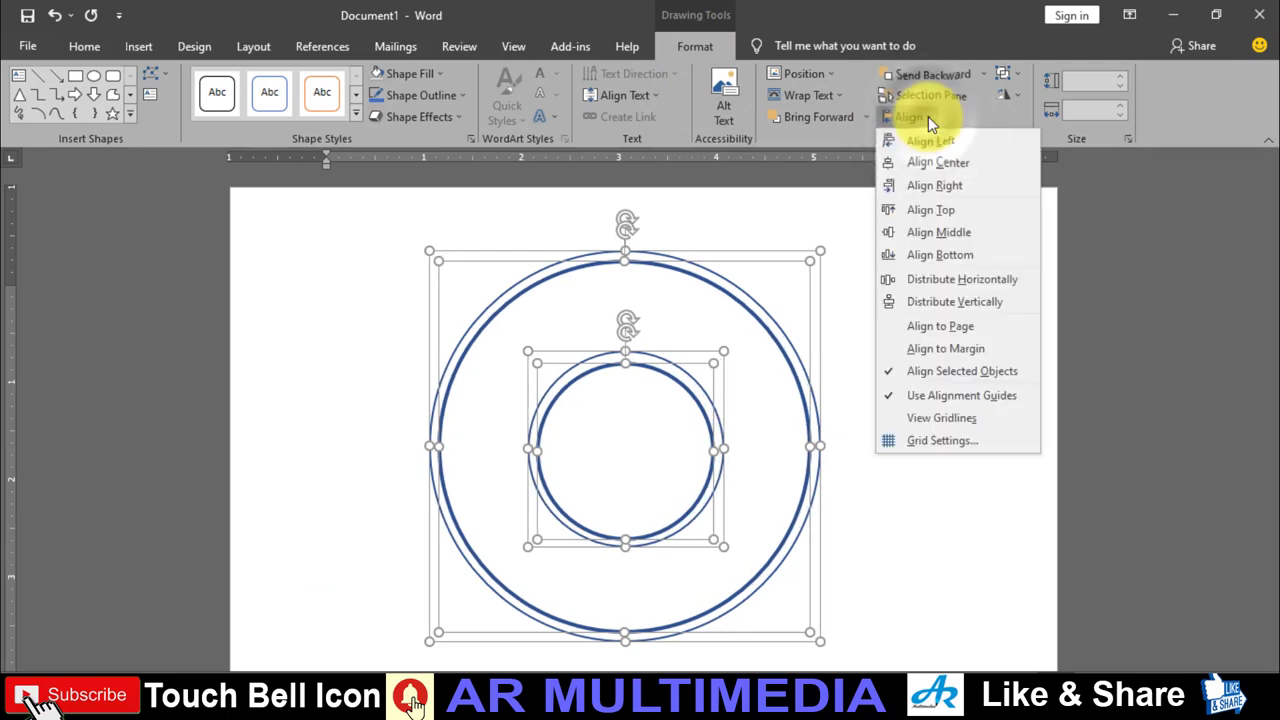
{"action": "left_click", "coordinate": [939, 232]}
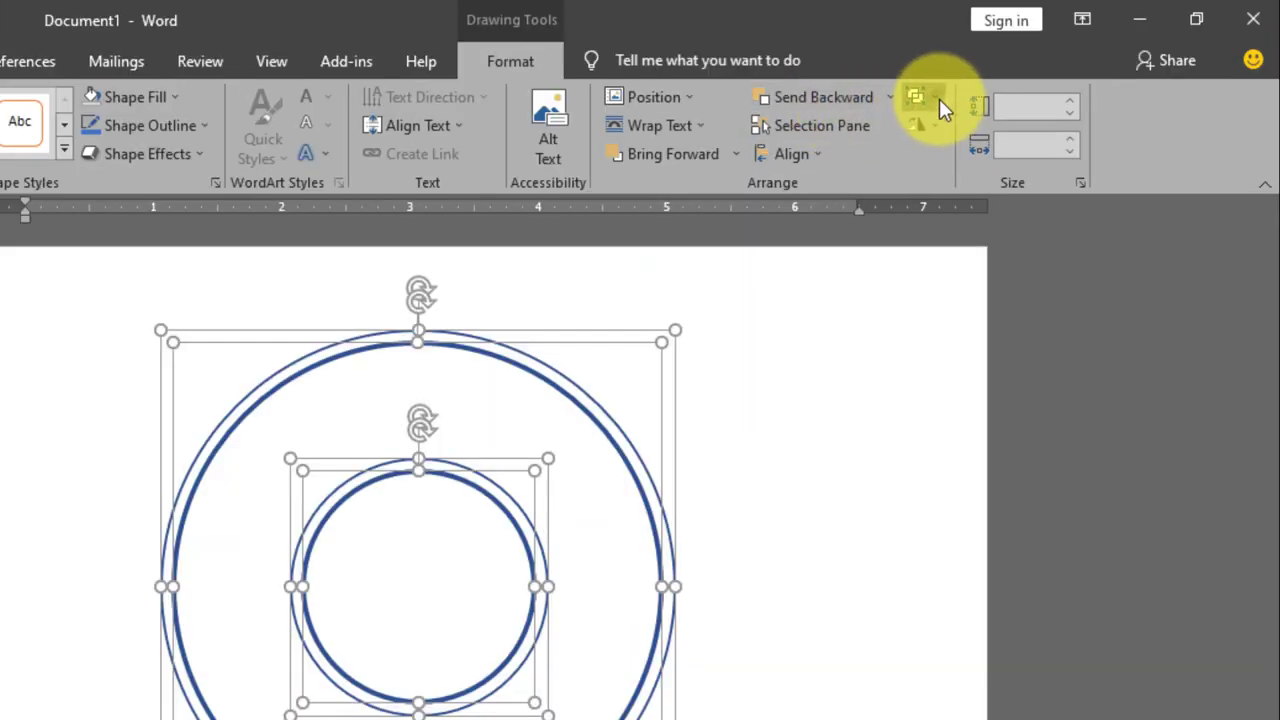
Group all the circles into one object.
{"action": "left_click", "coordinate": [1016, 74]}
{"action": "left_click", "coordinate": [959, 127]}
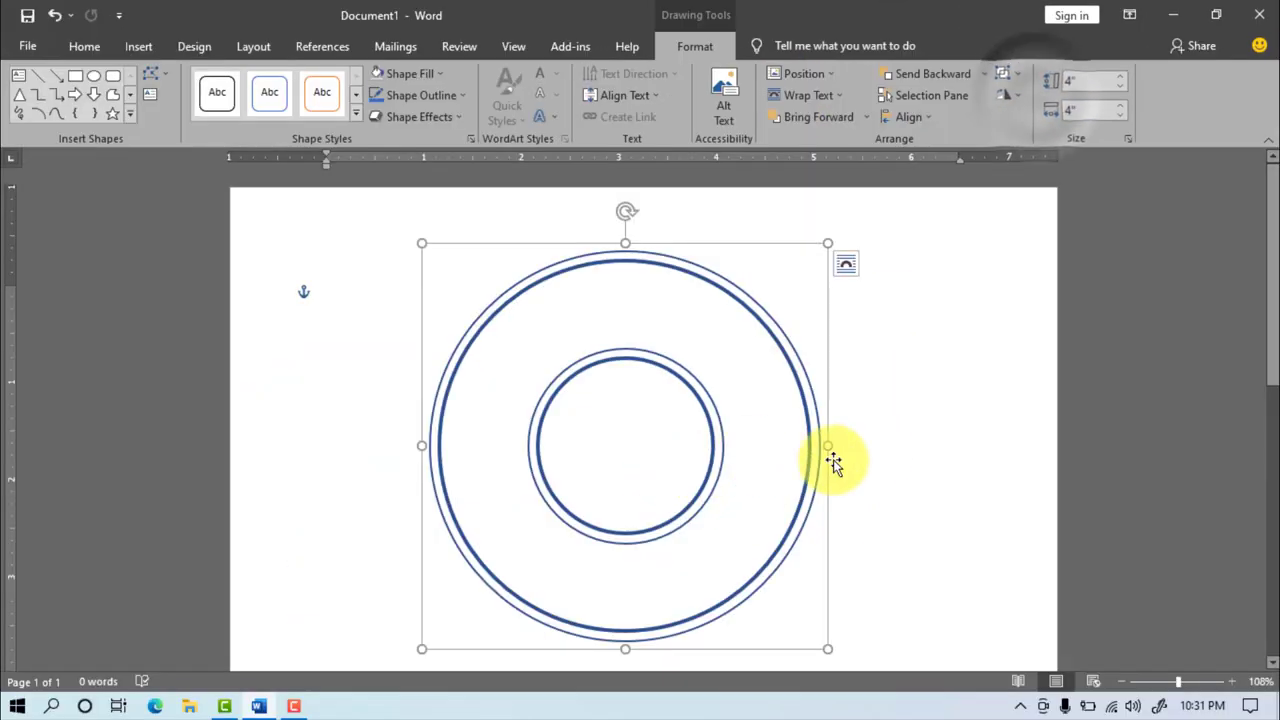
{"action": "left_click", "coordinate": [969, 457]}
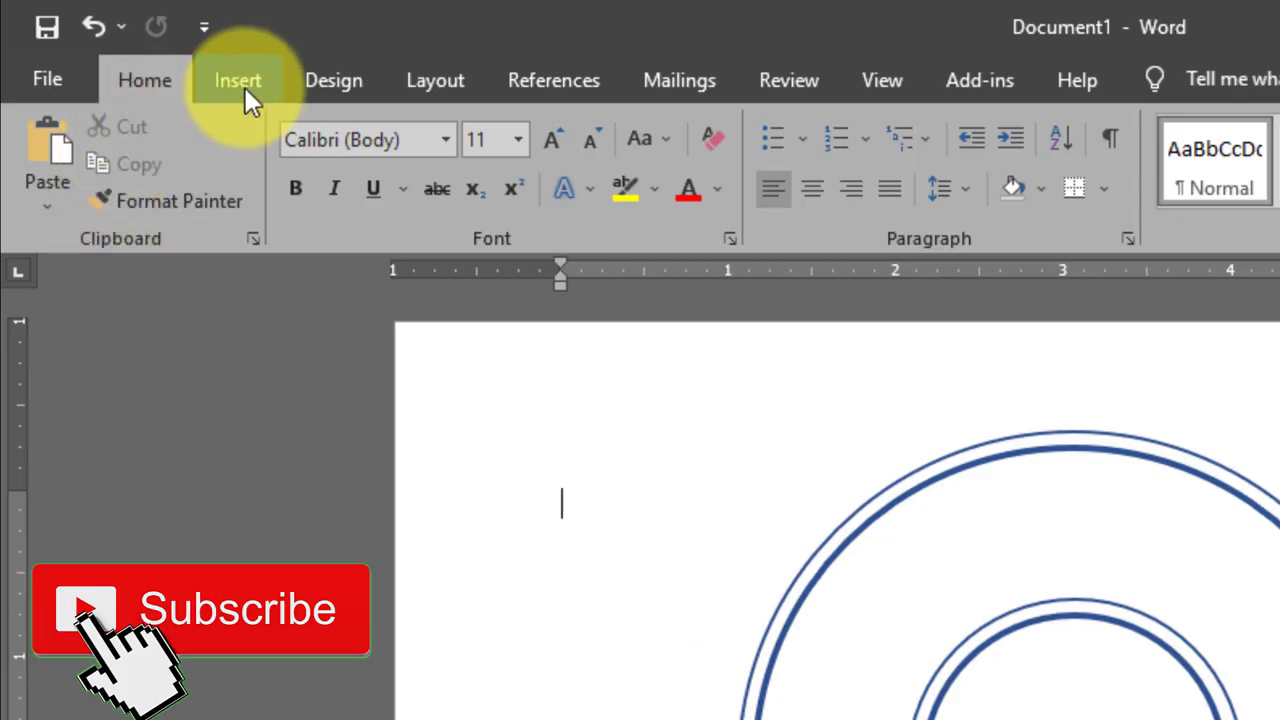
Draw a rounded-rectangle band across the circles with no fill and a 1½ pt outline.
{"action": "left_click", "coordinate": [139, 47]}
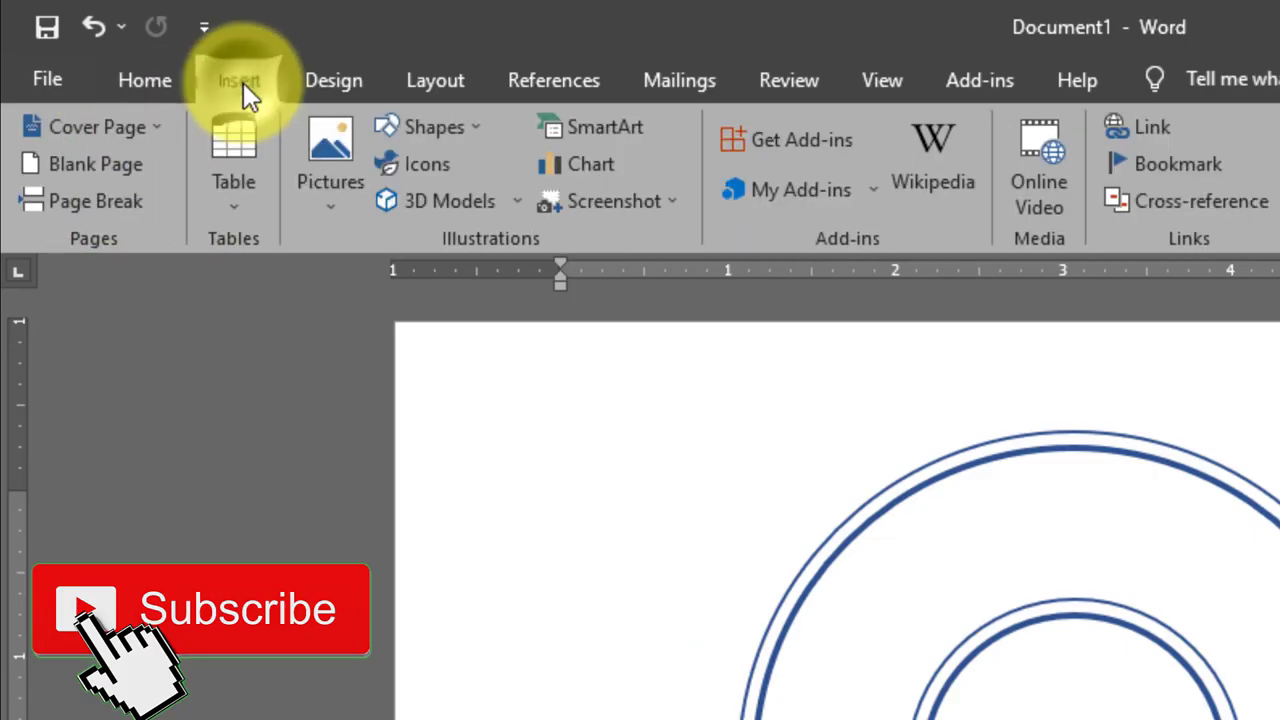
{"action": "left_click", "coordinate": [428, 123]}
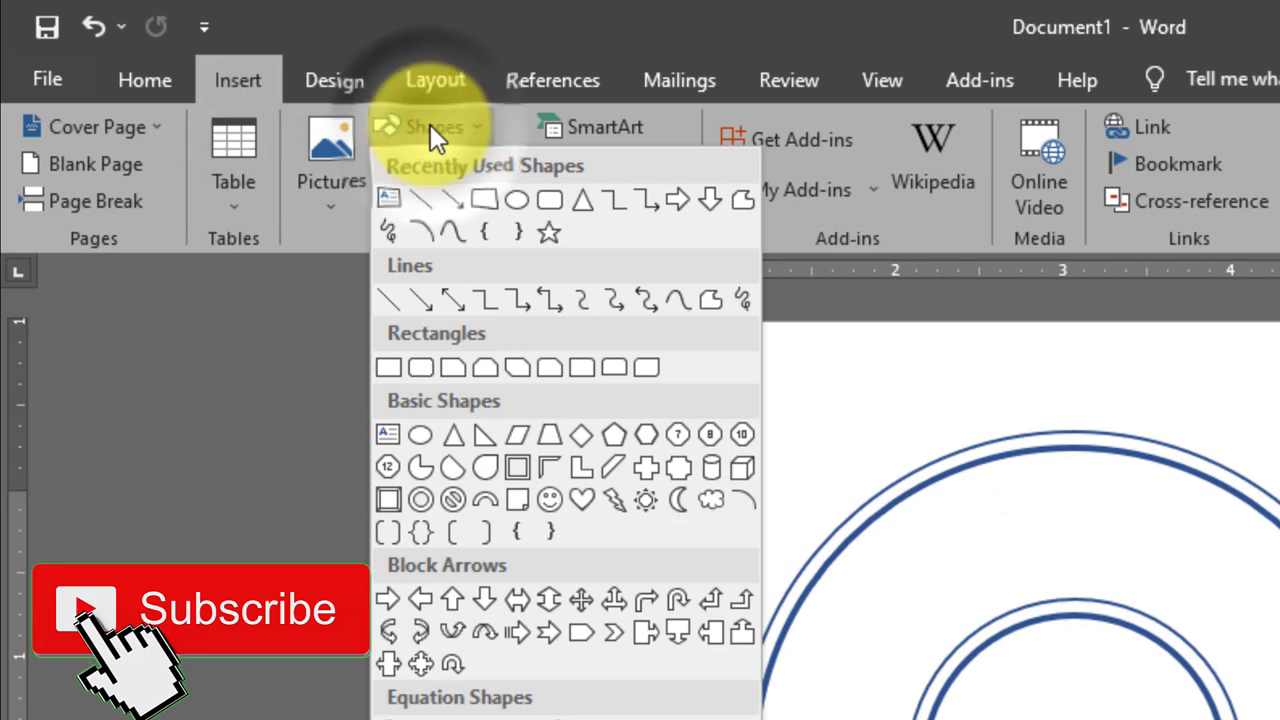
{"action": "left_click", "coordinate": [553, 203]}
{"action": "left_click_drag", "start_coordinate": [402, 406], "coordinate": [848, 488]}
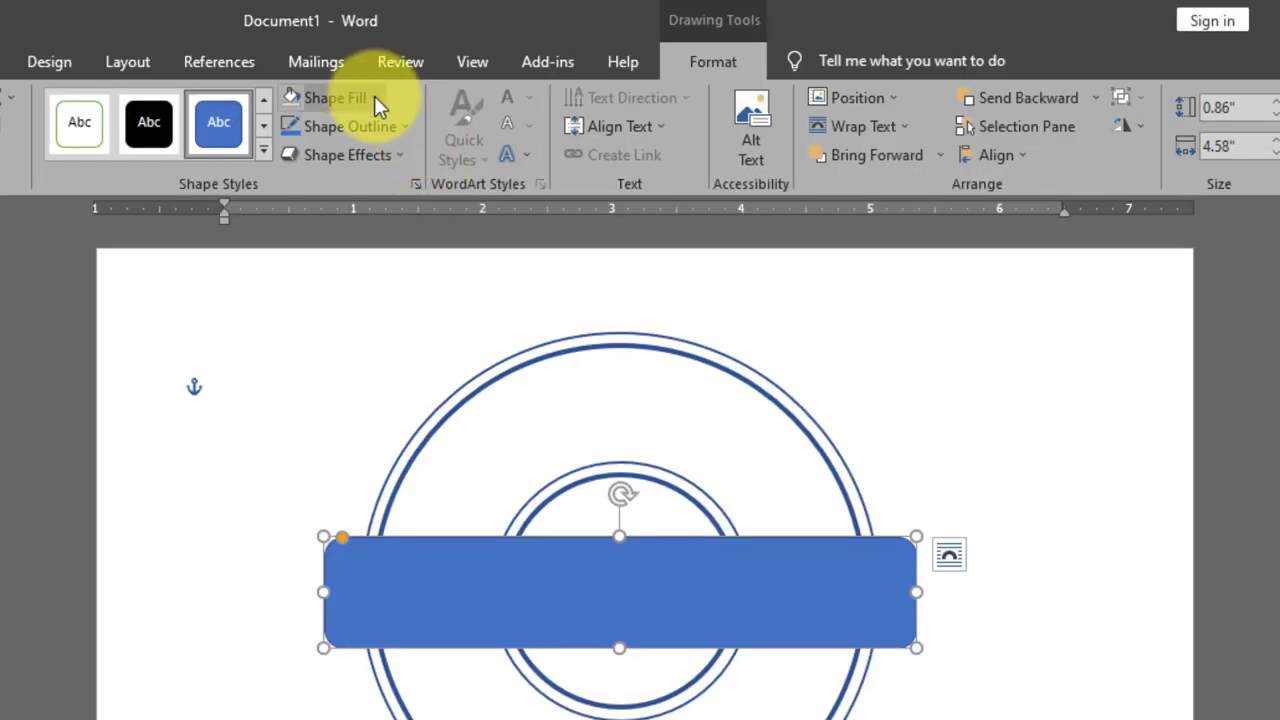
{"action": "left_click", "coordinate": [376, 100]}
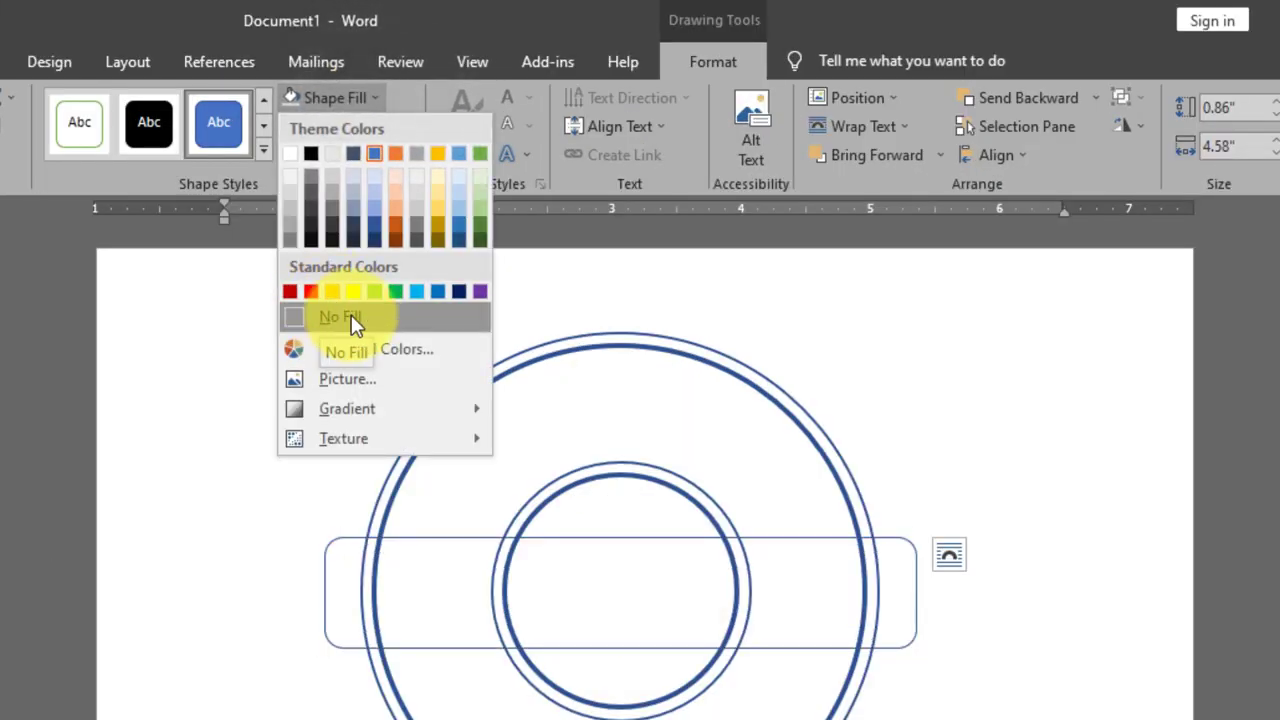
{"action": "left_click", "coordinate": [350, 318]}
{"action": "left_click", "coordinate": [405, 124]}
{"action": "mouse_move", "coordinate": [342, 408]}
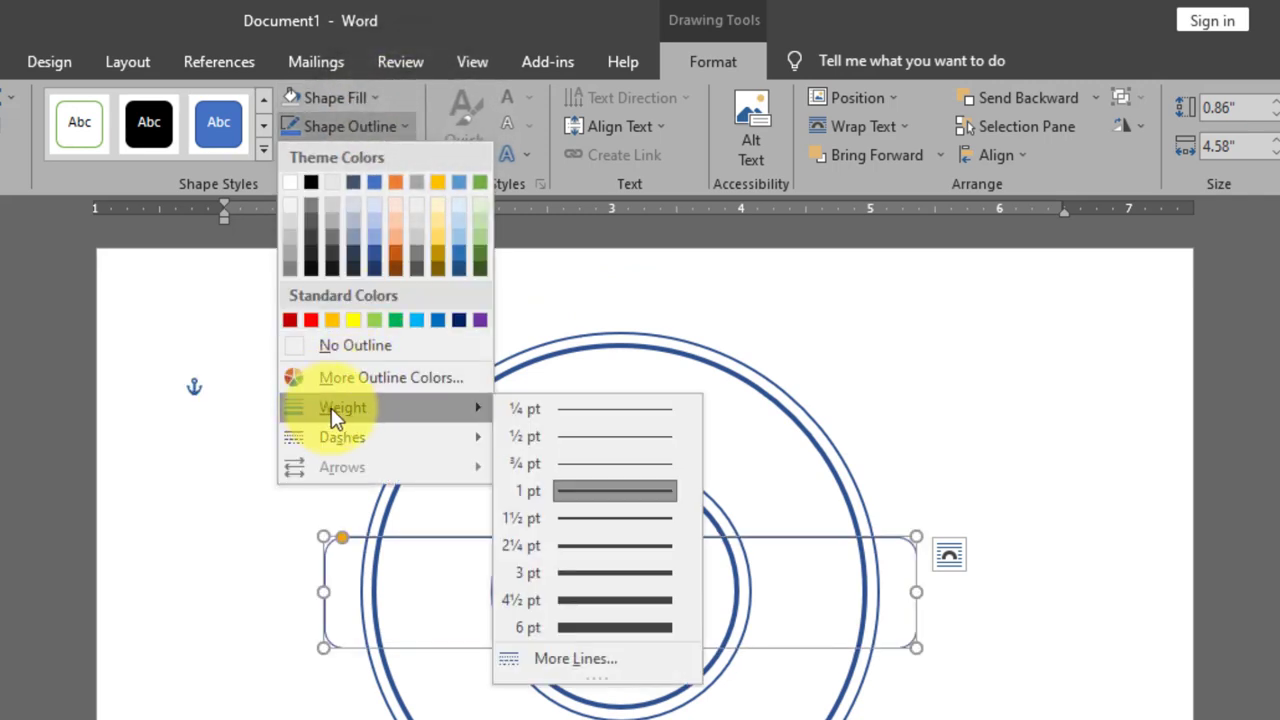
{"action": "left_click", "coordinate": [602, 520]}
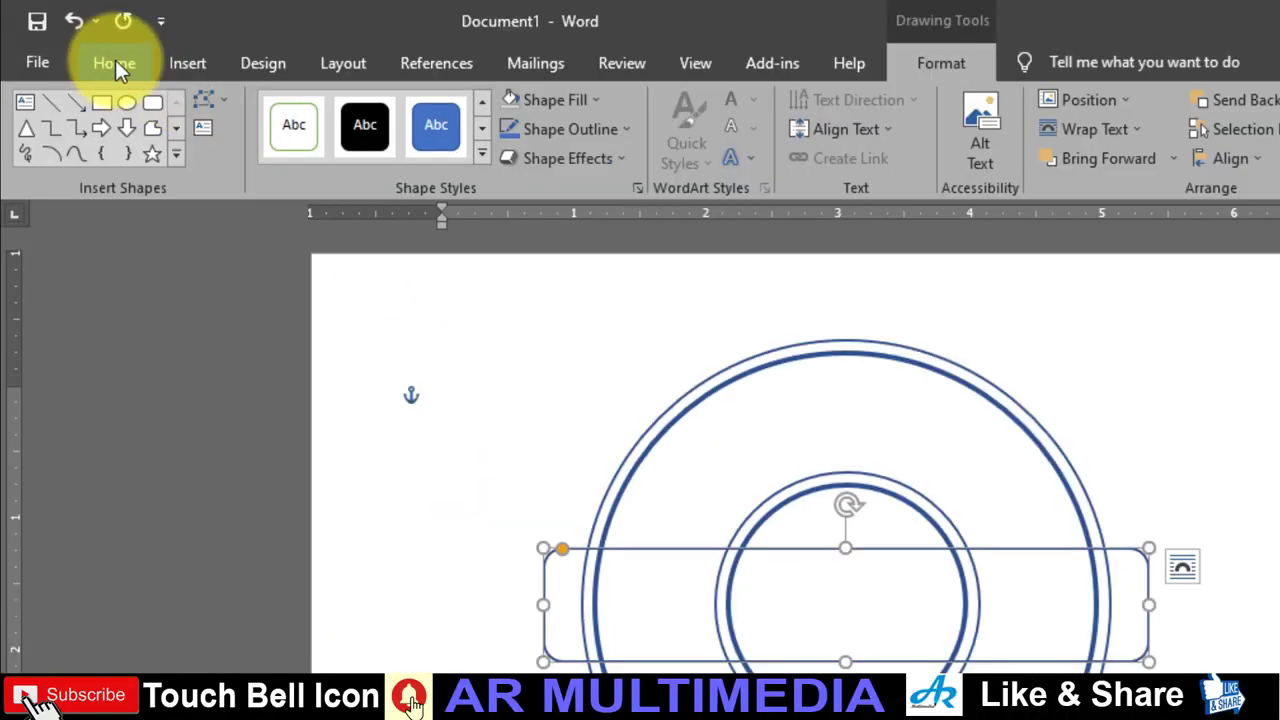
Paste a copy of the band and resize it to fit inside the original band.
{"action": "left_click", "coordinate": [114, 62]}
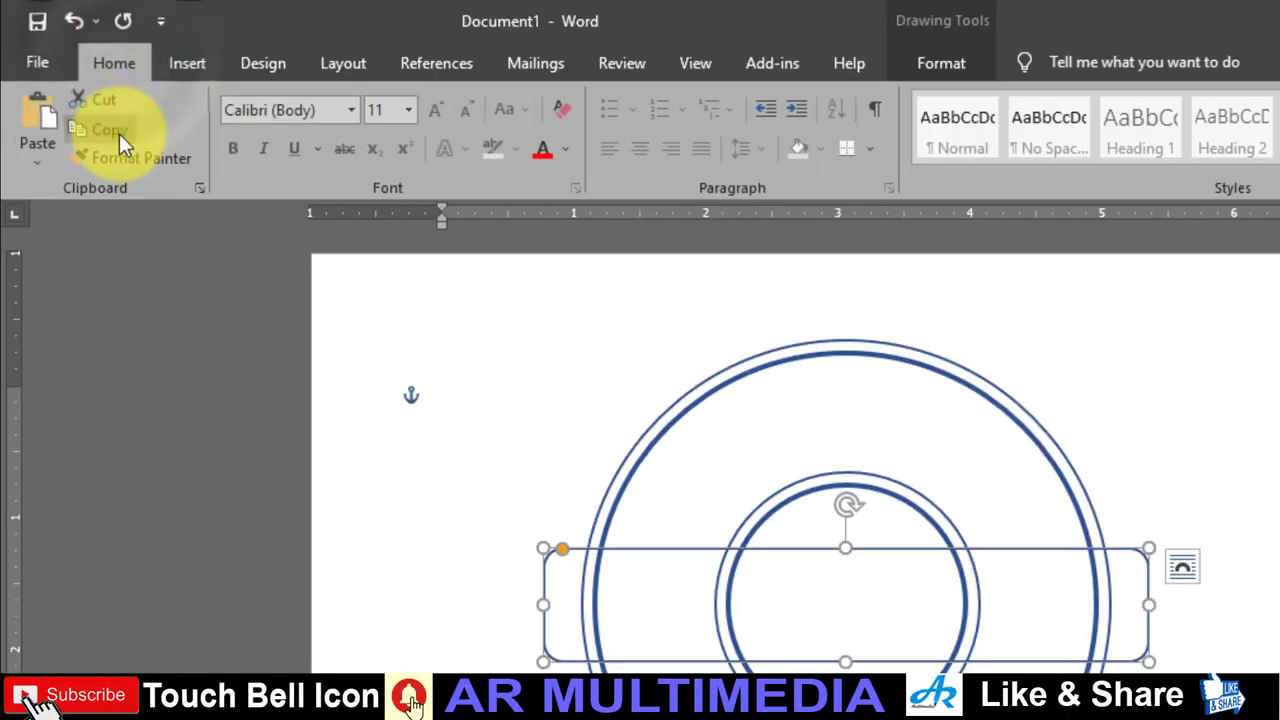
{"action": "left_click", "coordinate": [48, 118]}
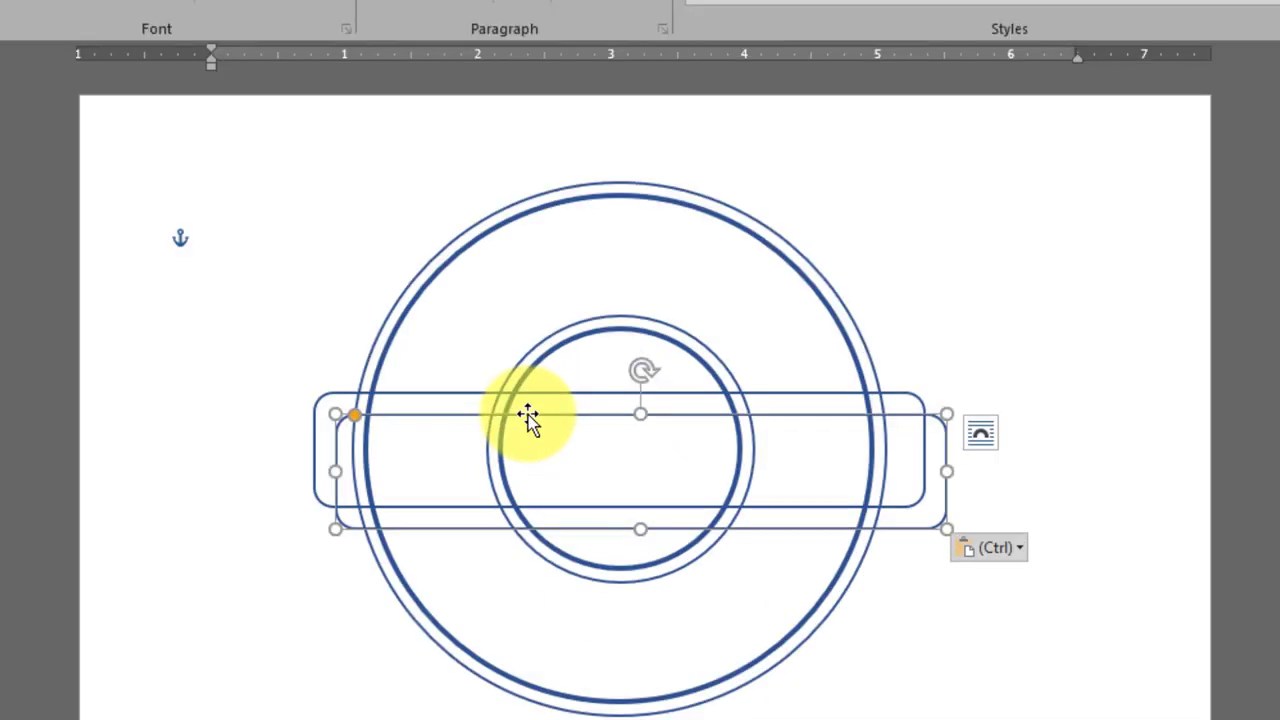
{"action": "left_click_drag", "start_coordinate": [528, 418], "coordinate": [506, 383]}
{"action": "left_click_drag", "start_coordinate": [314, 386], "coordinate": [335, 398]}
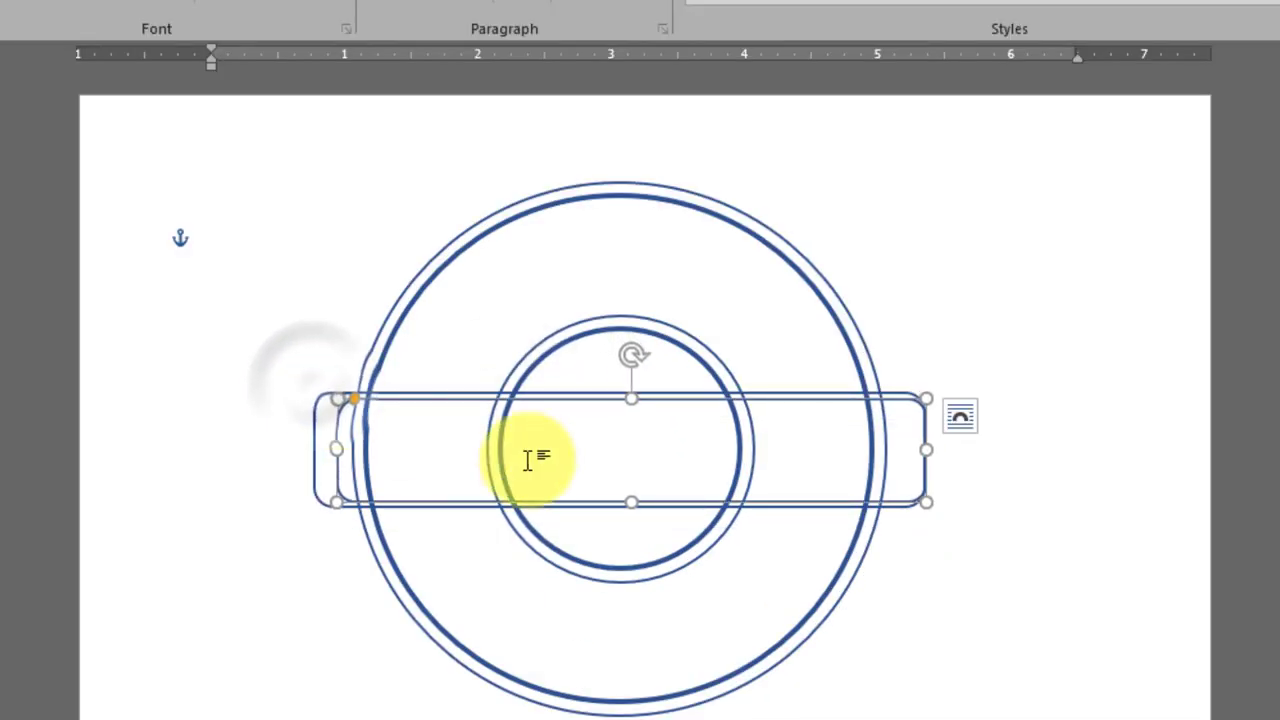
{"action": "left_click_drag", "start_coordinate": [631, 502], "coordinate": [631, 487]}
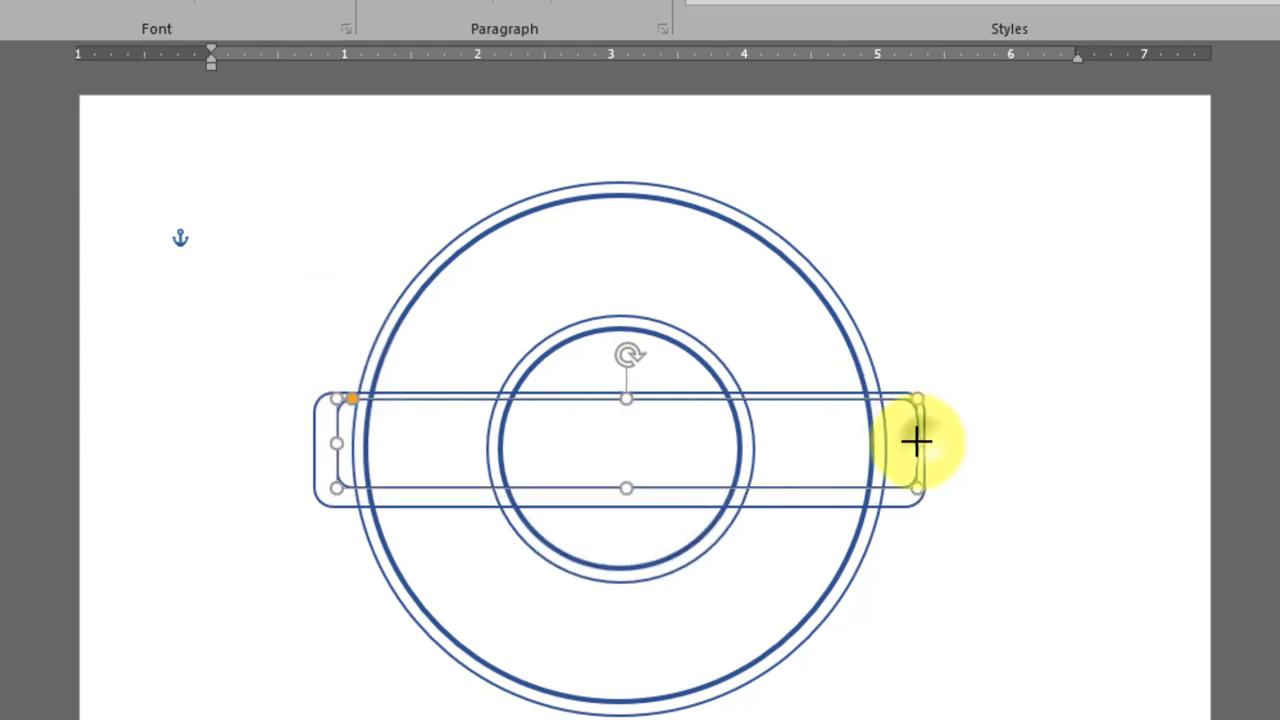
{"action": "left_click_drag", "start_coordinate": [916, 441], "coordinate": [906, 441]}
{"action": "left_click_drag", "start_coordinate": [771, 488], "coordinate": [770, 497]}
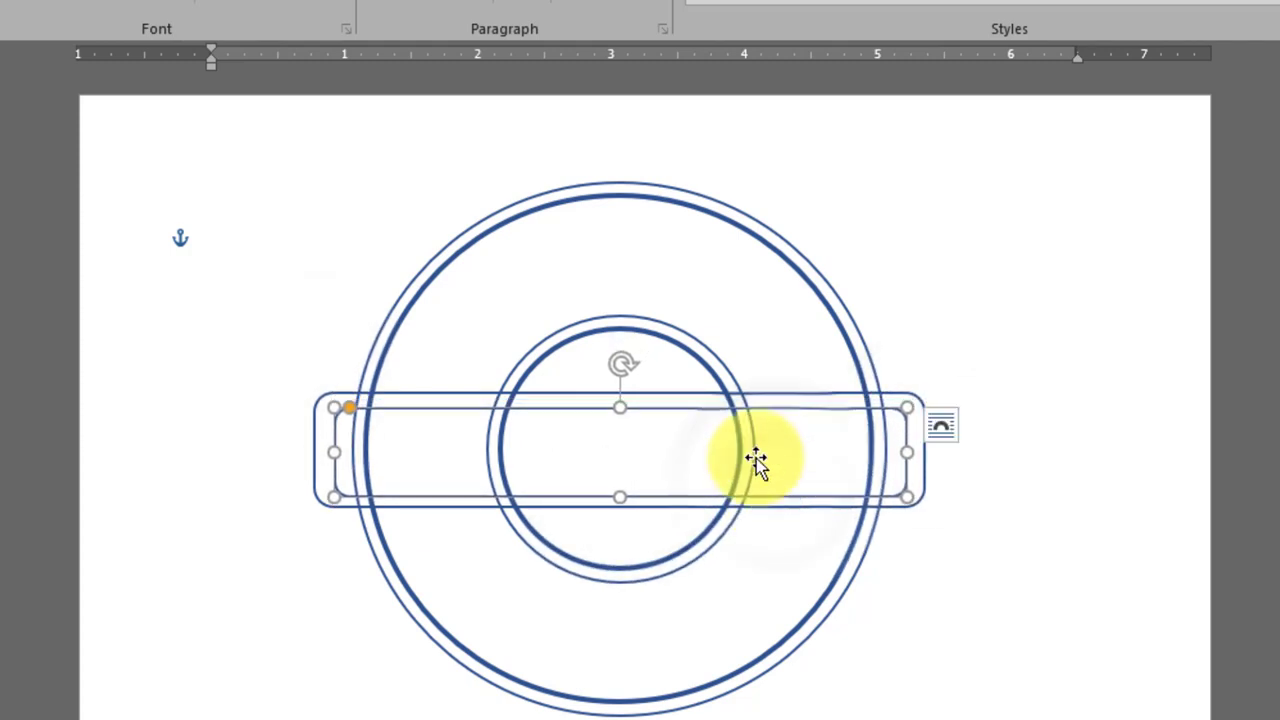
{"action": "left_click_drag", "start_coordinate": [620, 497], "coordinate": [620, 490]}
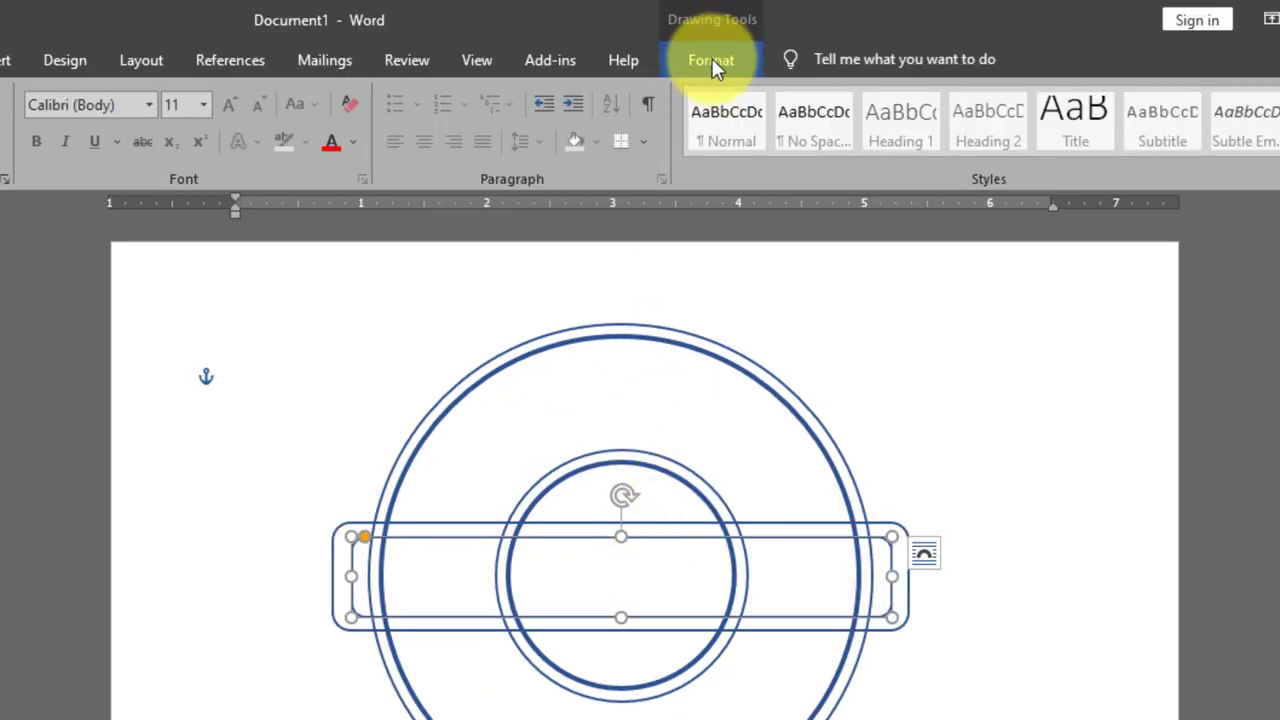
Fill the inner band white and give it a 3 pt outline.
{"action": "left_click", "coordinate": [711, 62]}
{"action": "left_click", "coordinate": [378, 99]}
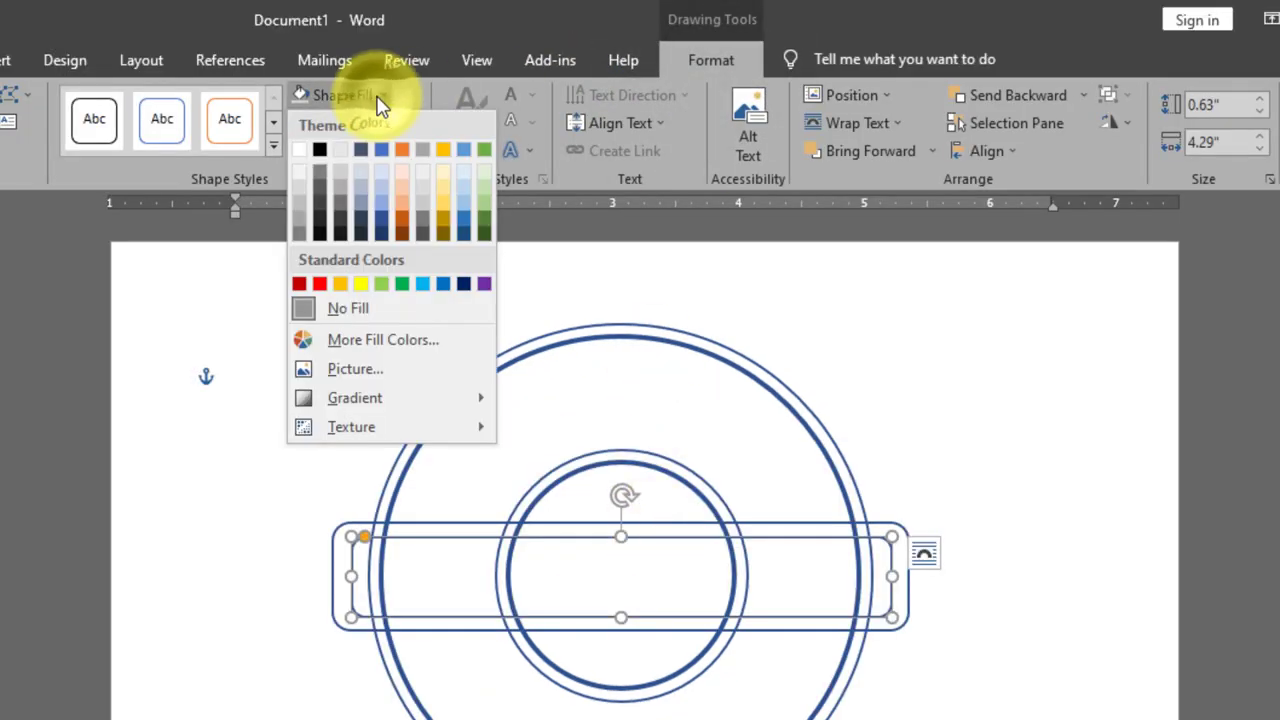
{"action": "left_click", "coordinate": [299, 149]}
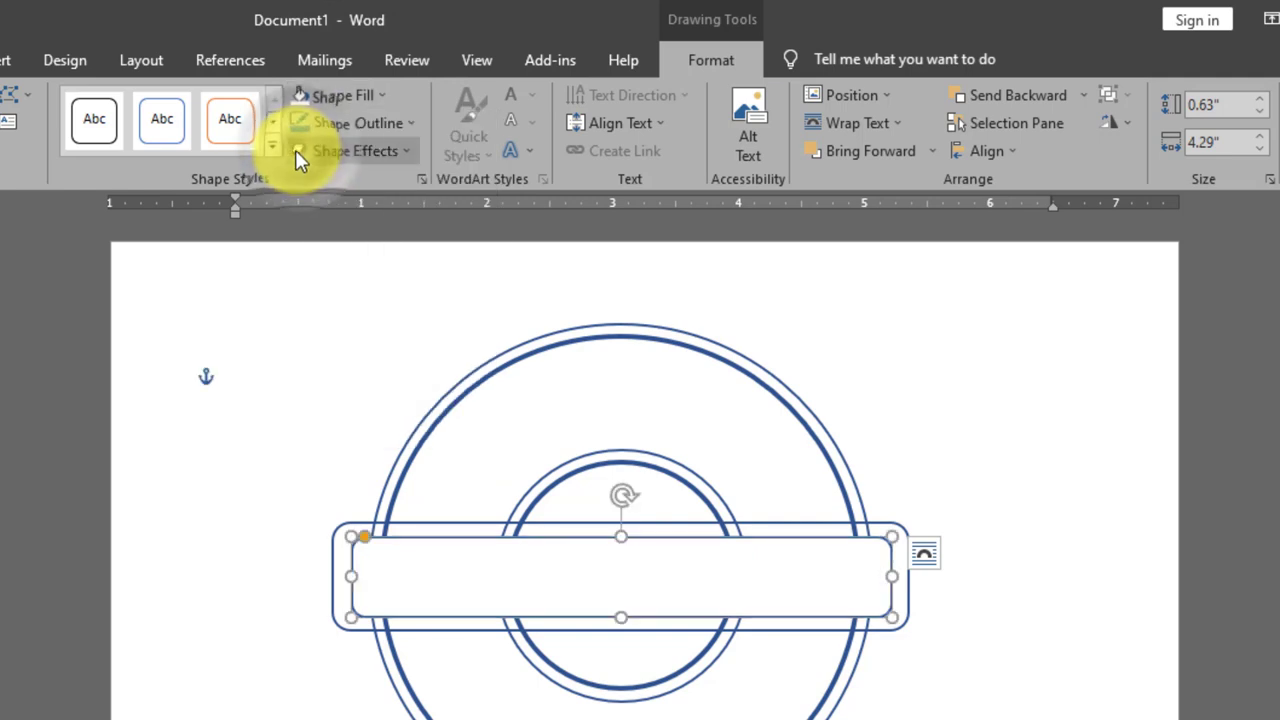
{"action": "left_click", "coordinate": [411, 123]}
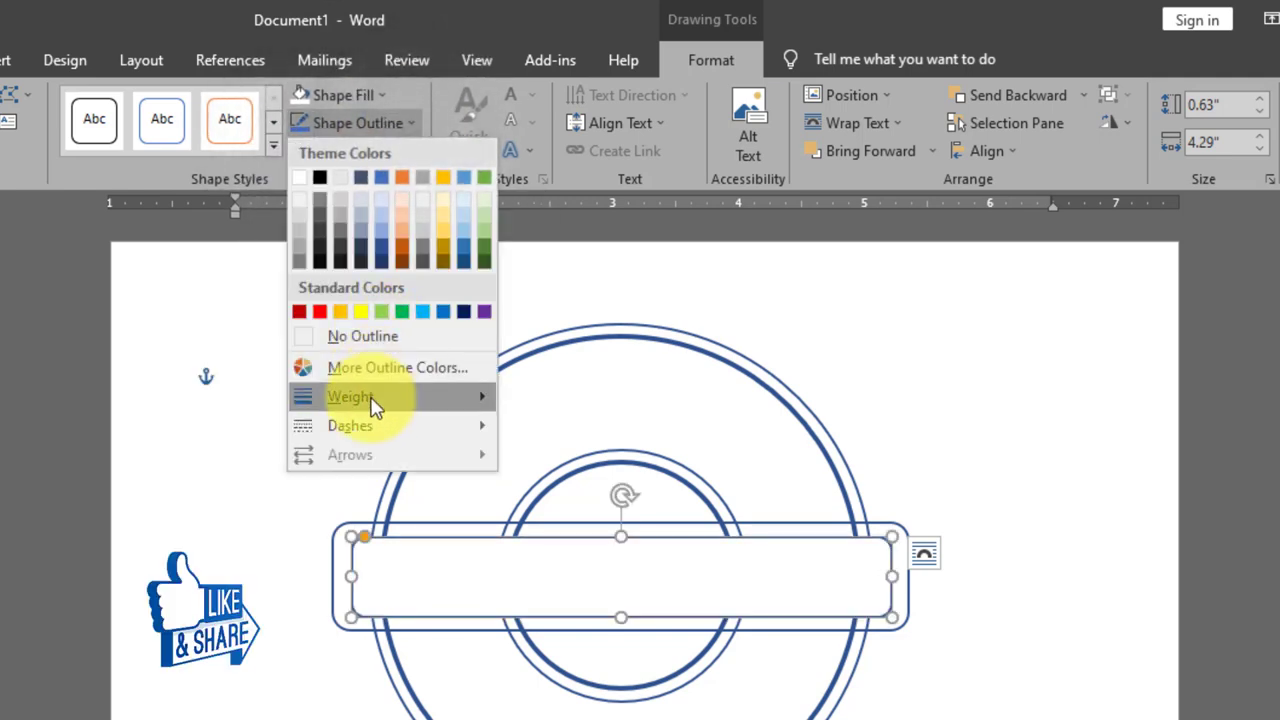
{"action": "mouse_move", "coordinate": [351, 396]}
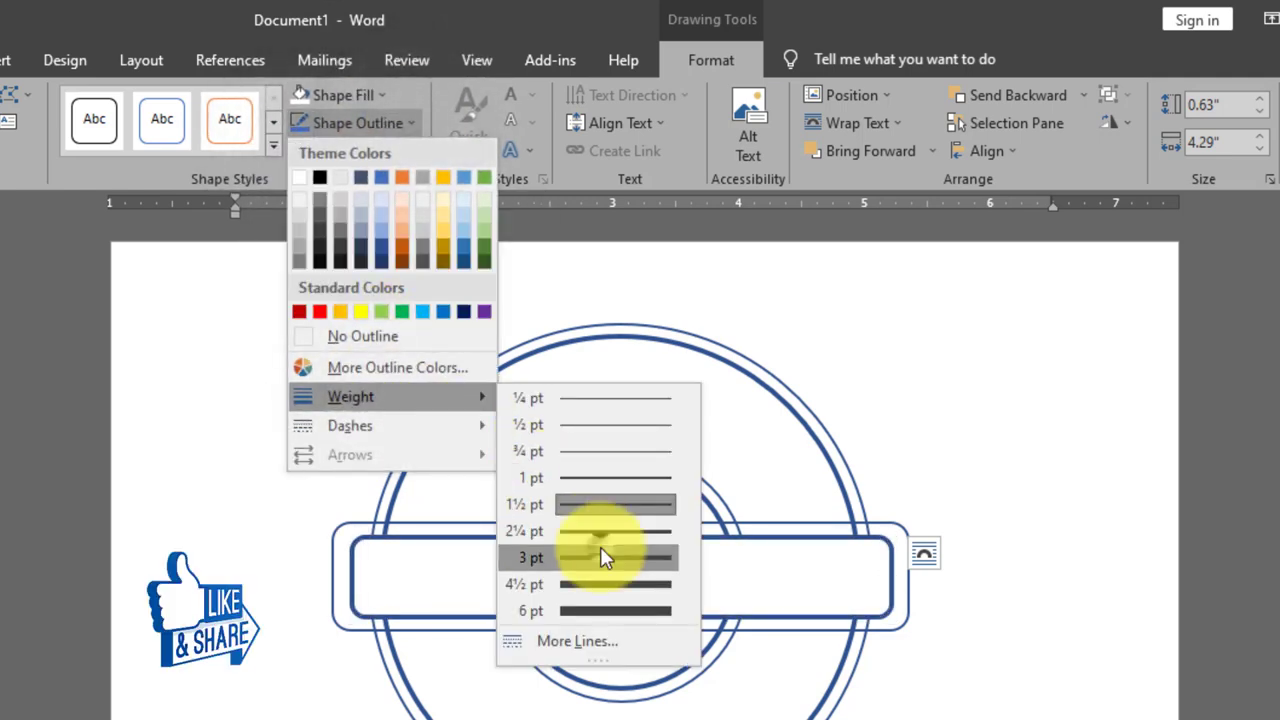
{"action": "left_click", "coordinate": [601, 552]}
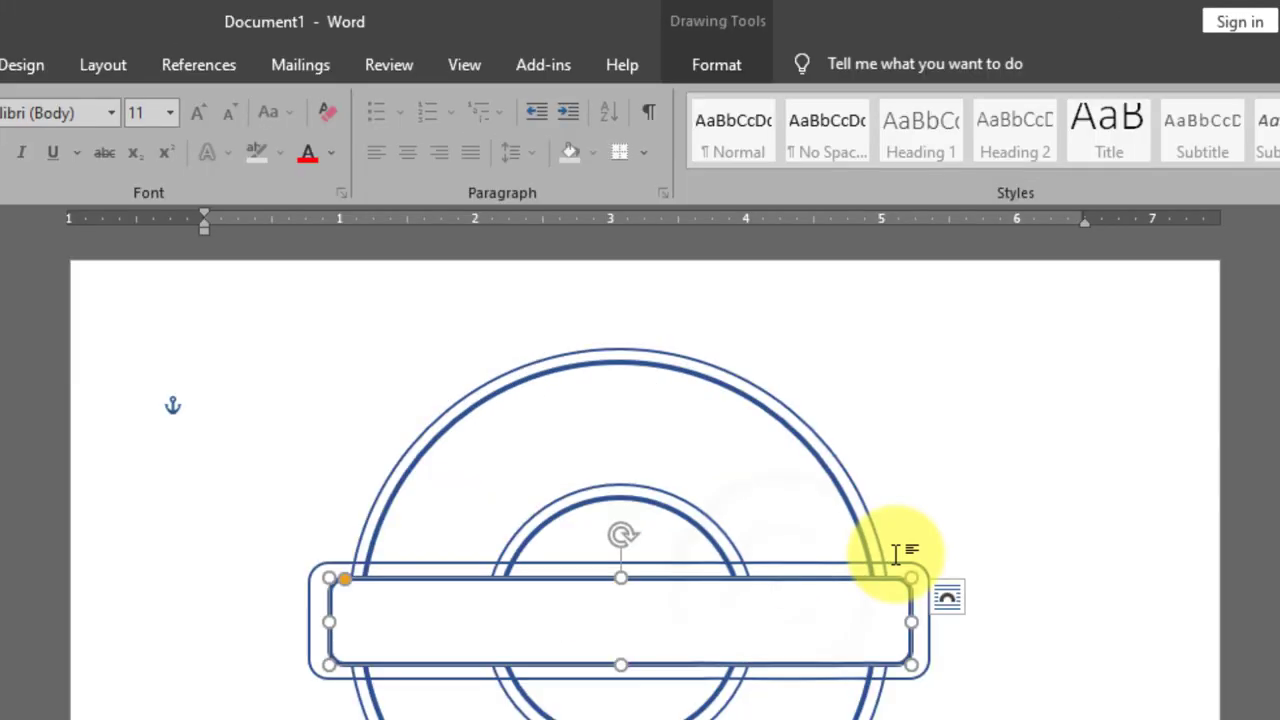
Select both bands and centre them on each other vertically and horizontally.
{"action": "key", "text": "shift"}
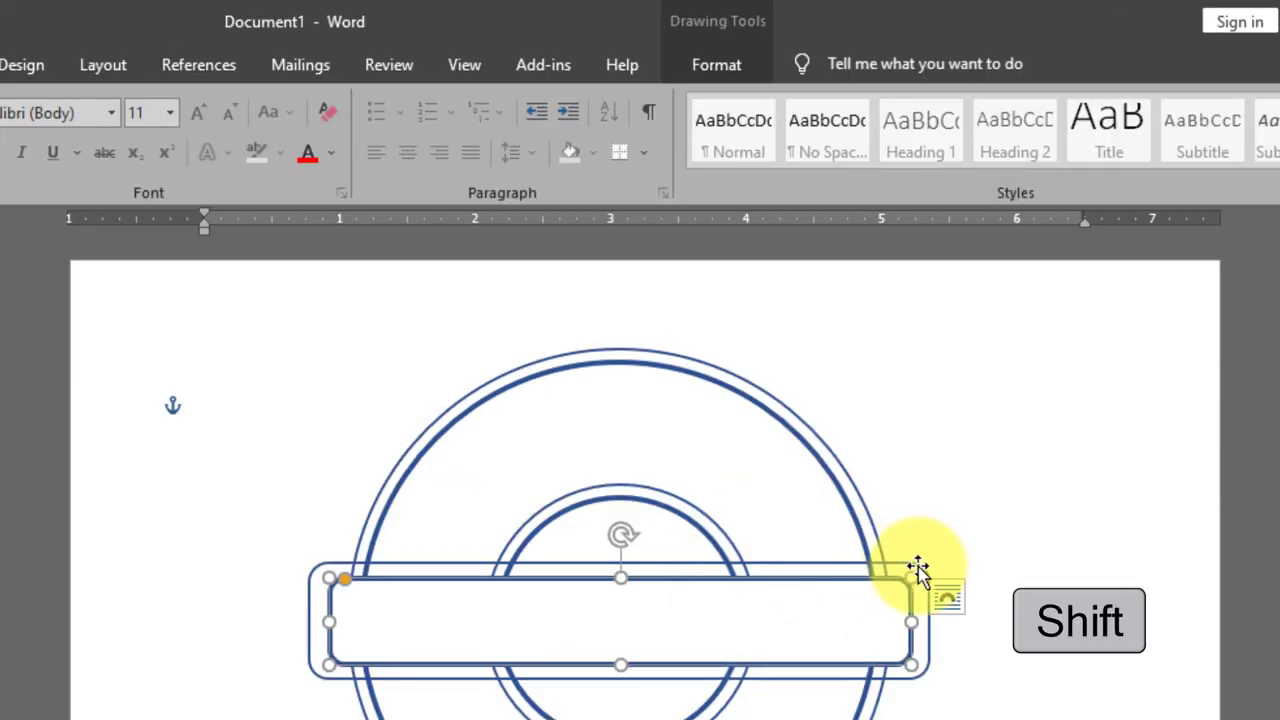
{"action": "left_click", "coordinate": [918, 572], "text": "shift"}
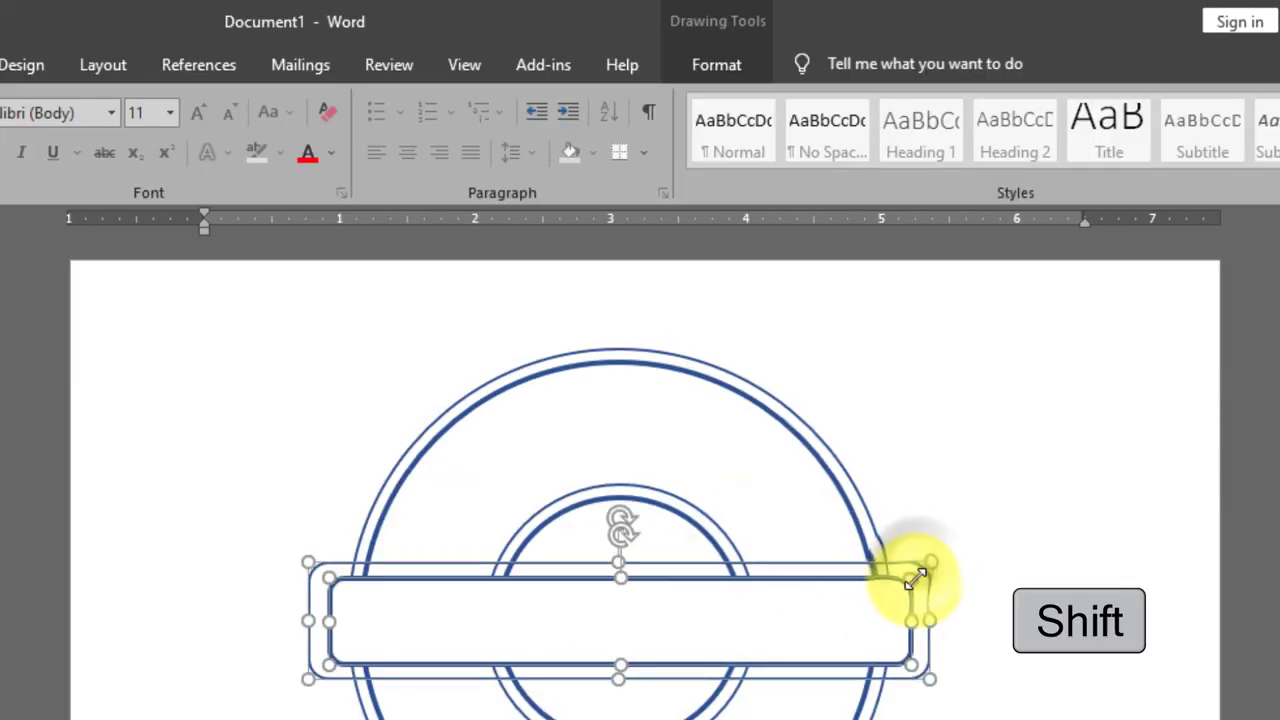
{"action": "left_click", "coordinate": [716, 68]}
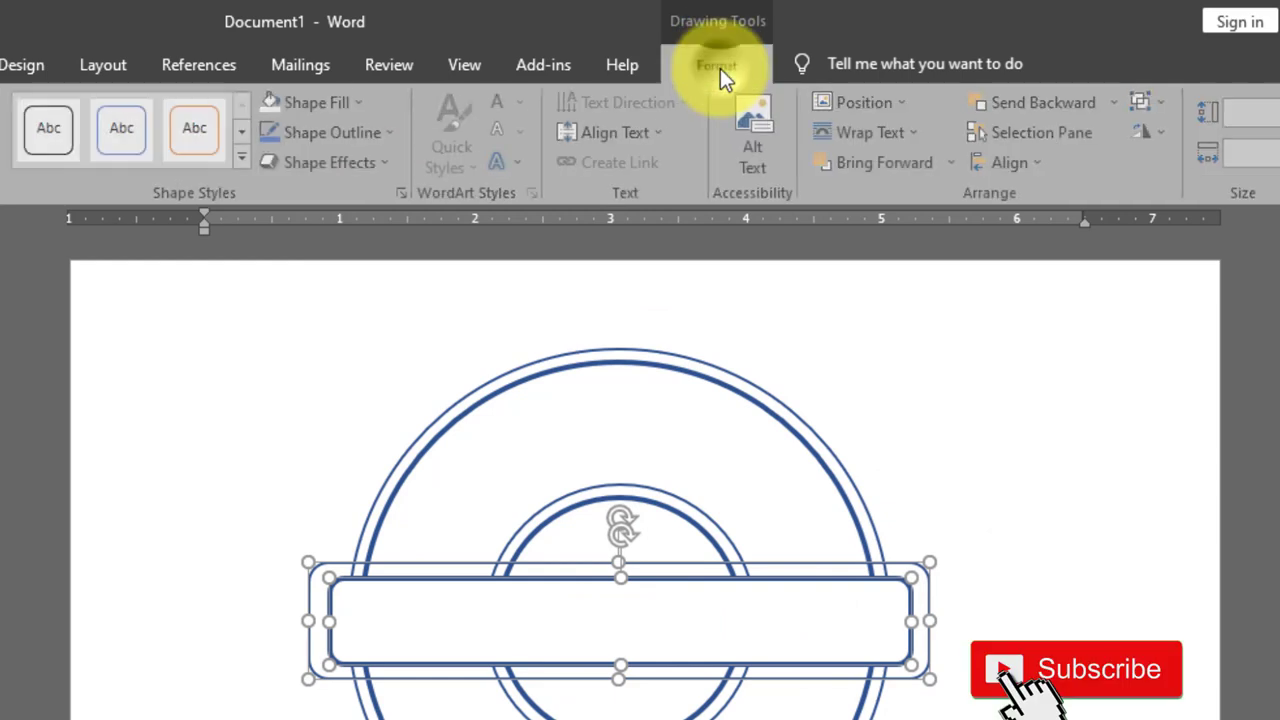
{"action": "left_click", "coordinate": [1040, 166]}
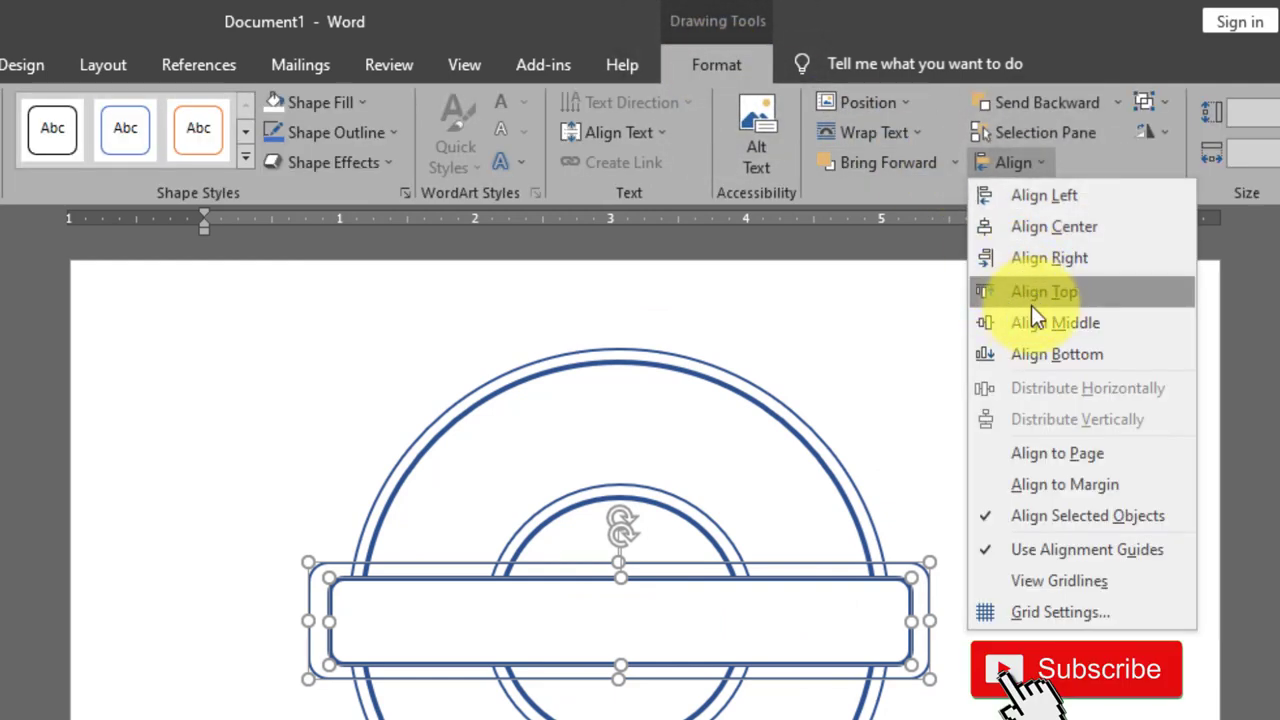
{"action": "left_click", "coordinate": [1066, 325]}
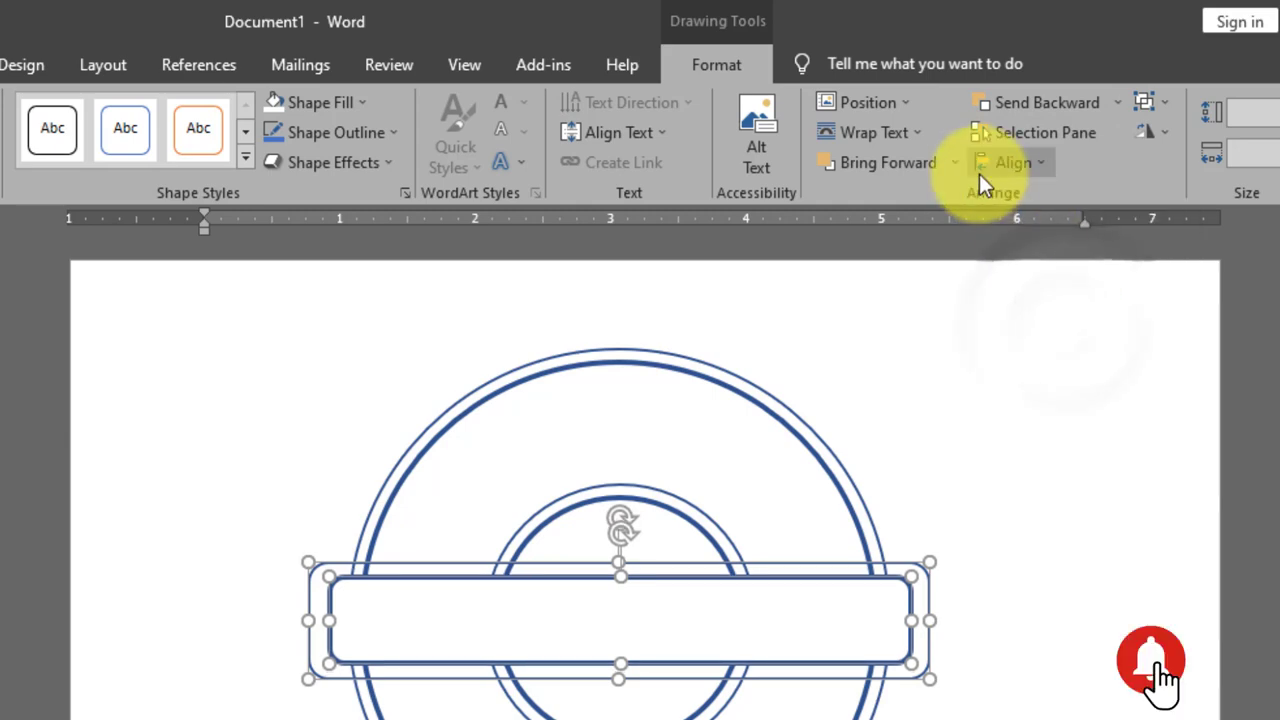
{"action": "left_click", "coordinate": [1046, 163]}
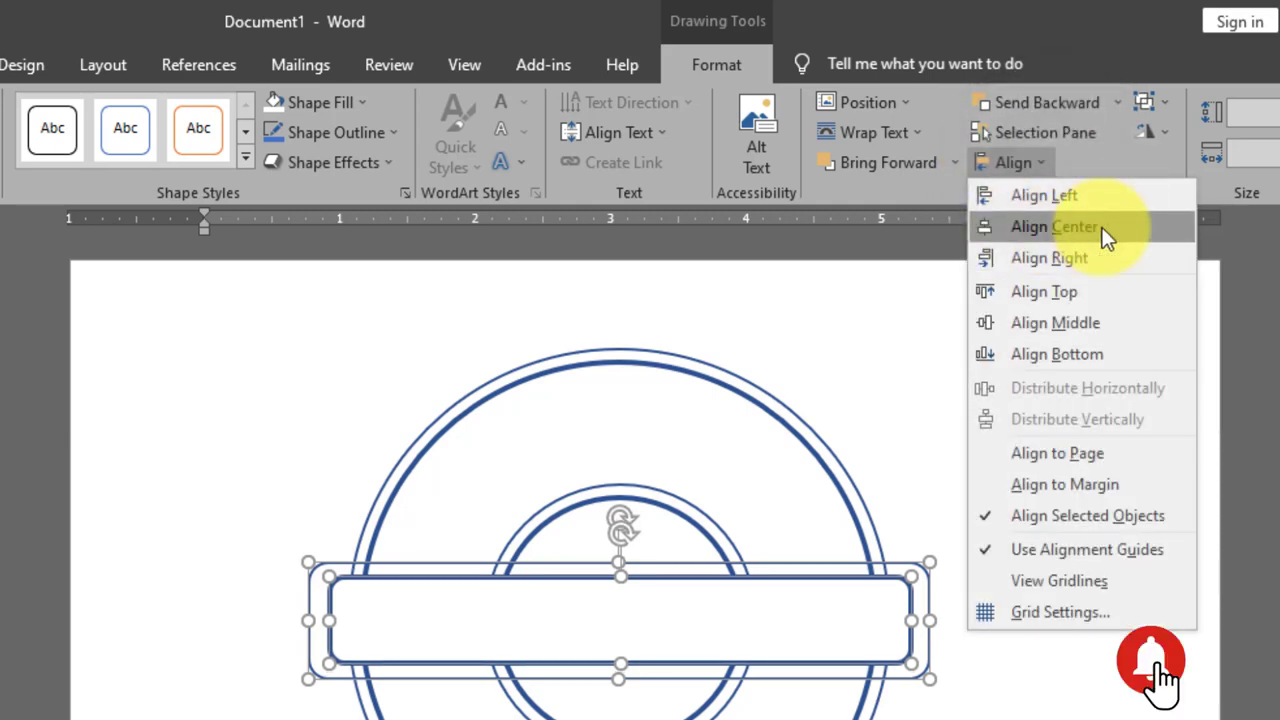
{"action": "left_click", "coordinate": [1095, 228]}
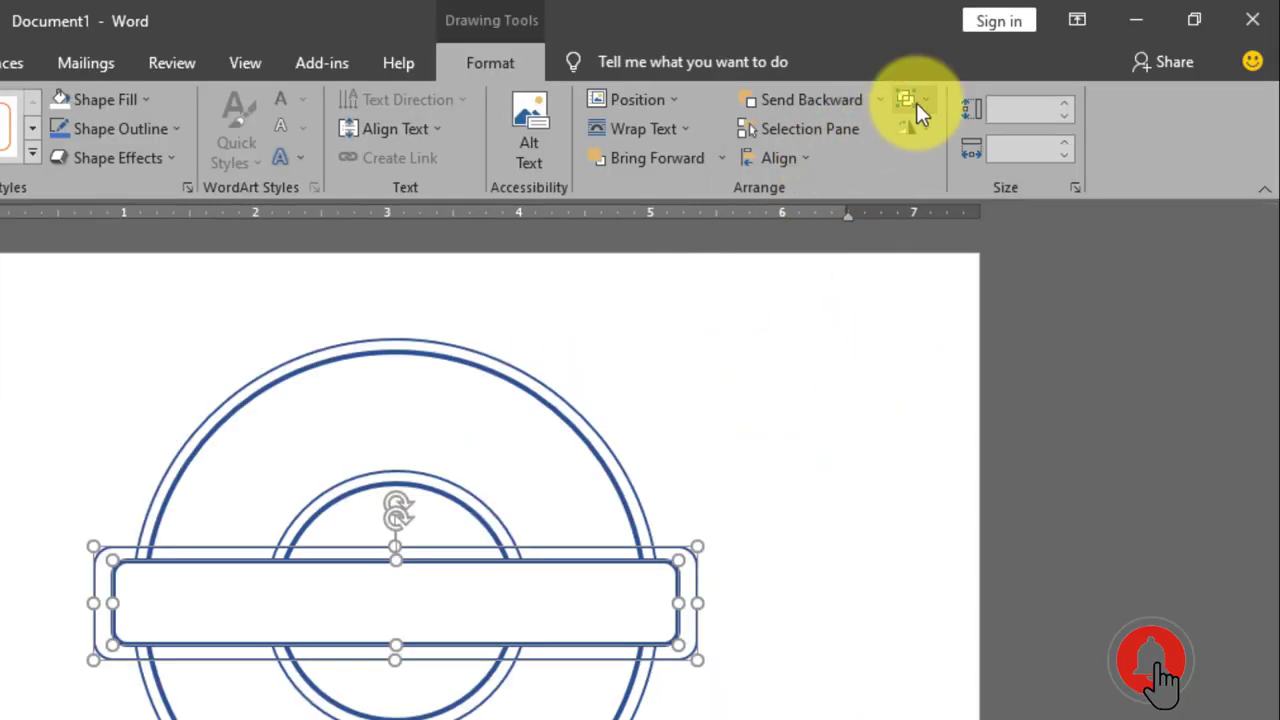
{"action": "left_click", "coordinate": [928, 100]}
{"action": "left_click", "coordinate": [938, 131]}
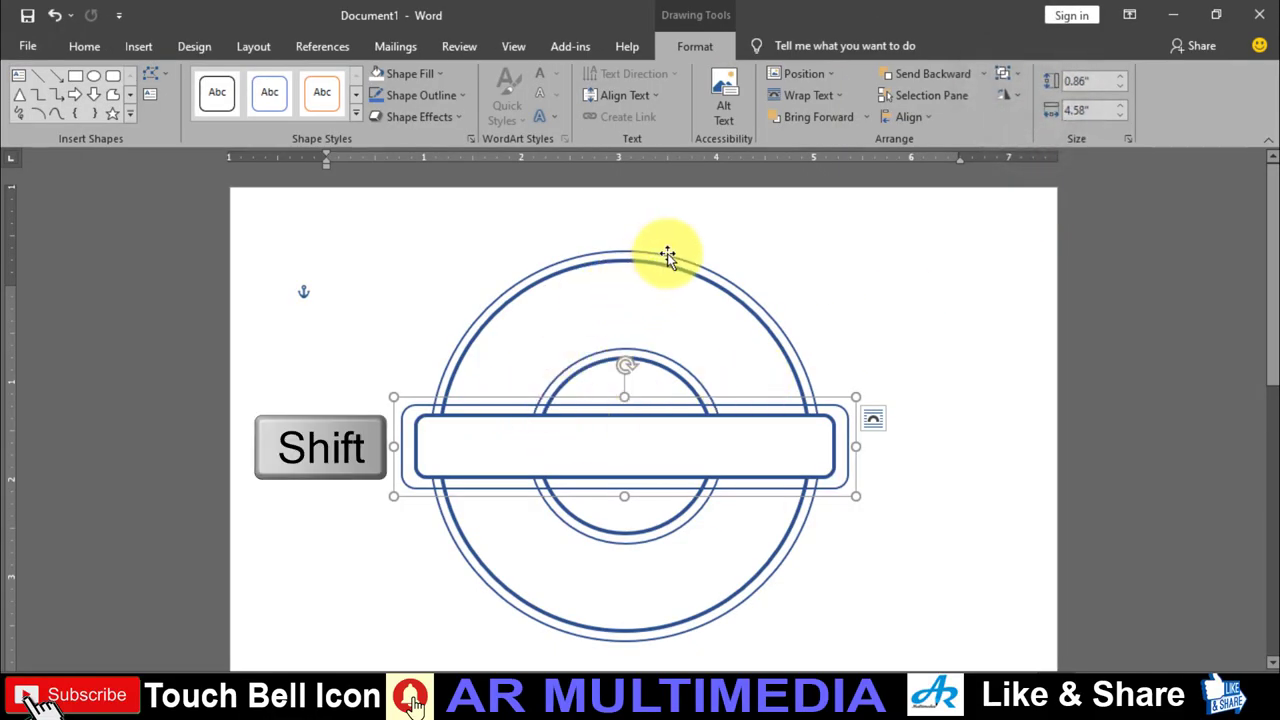
Add the outer circle to the selection, centre everything both ways, and group it.
{"action": "left_click", "coordinate": [668, 256], "text": "shift"}
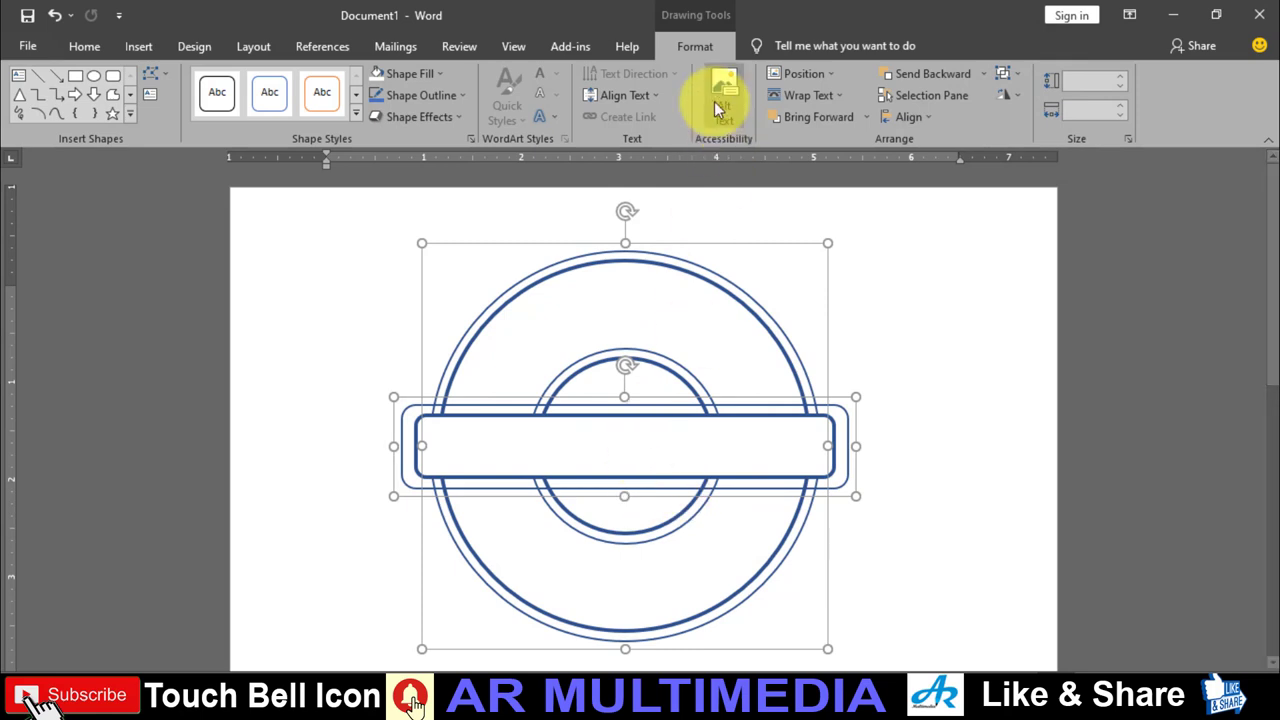
{"action": "left_click", "coordinate": [926, 117]}
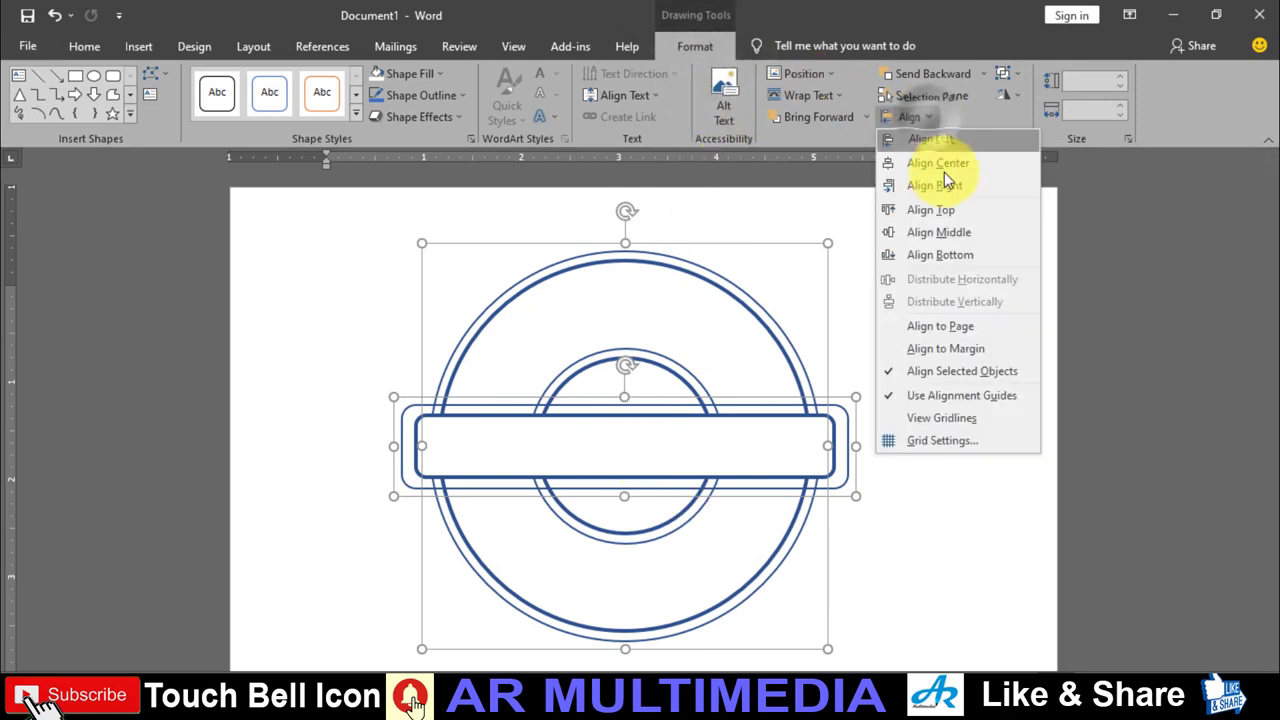
{"action": "left_click", "coordinate": [931, 165]}
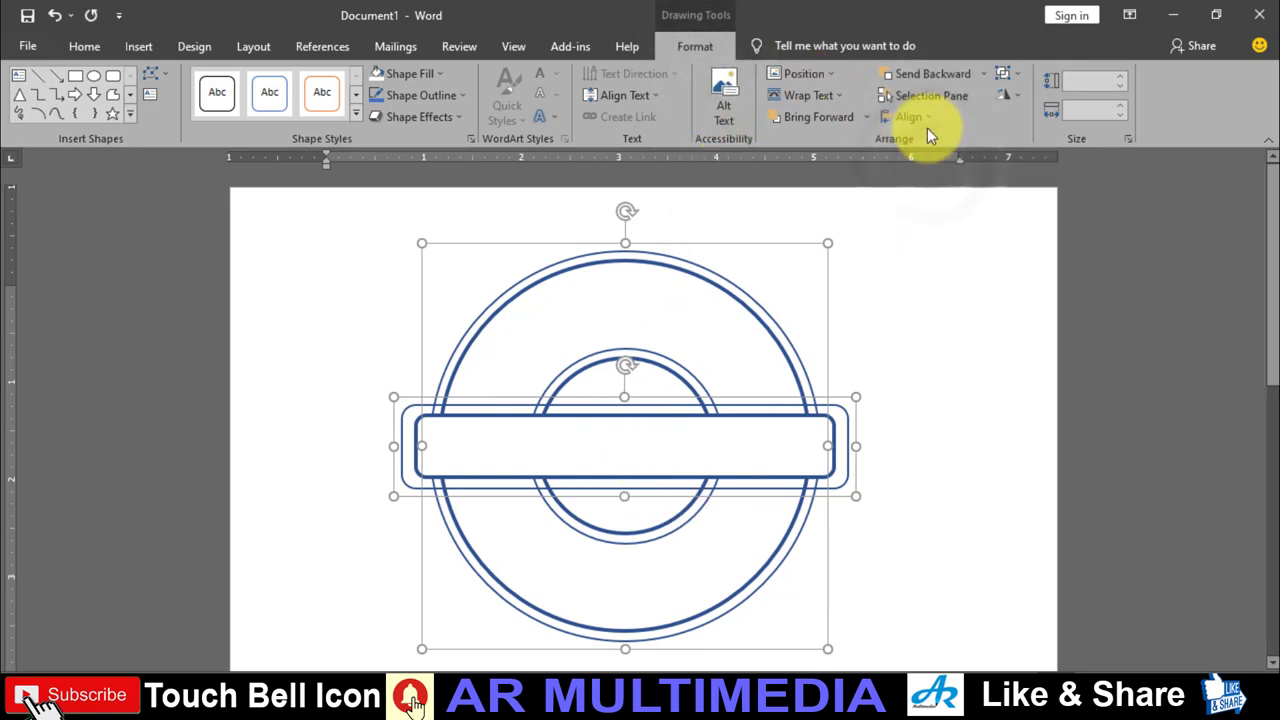
{"action": "left_click", "coordinate": [931, 117]}
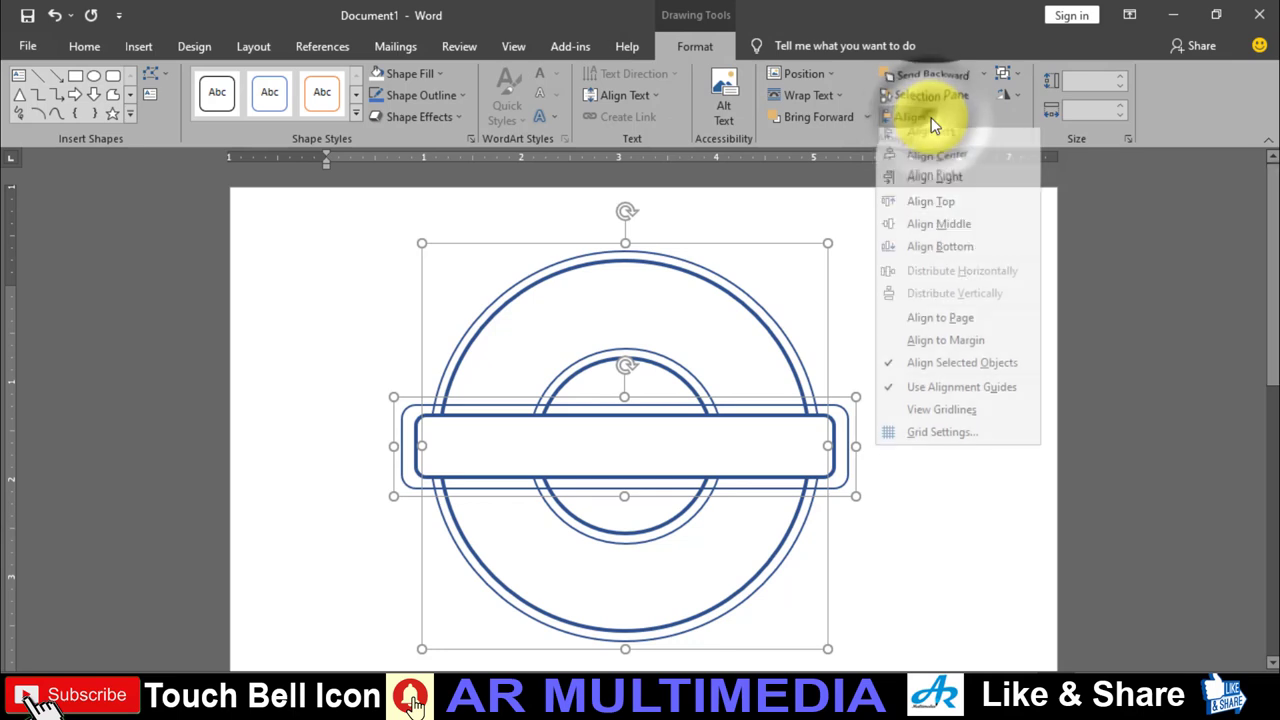
{"action": "left_click", "coordinate": [930, 228]}
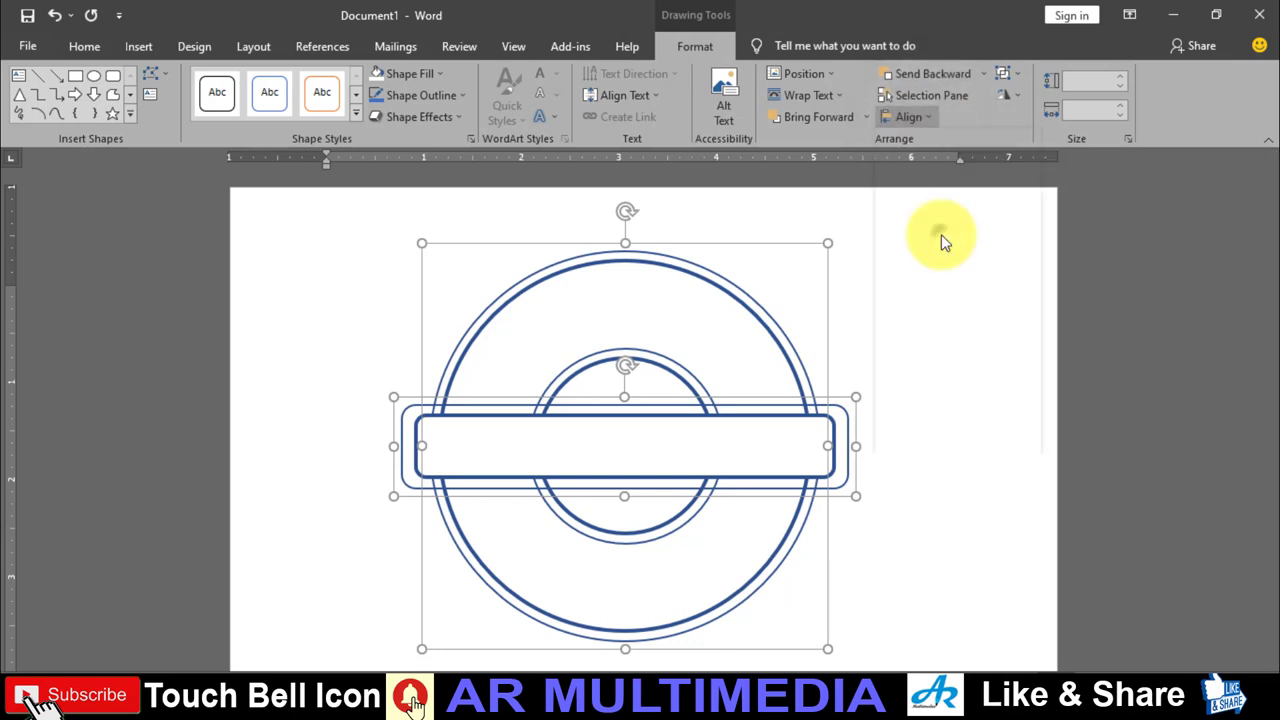
{"action": "left_click", "coordinate": [1013, 75]}
{"action": "left_click", "coordinate": [1030, 100]}
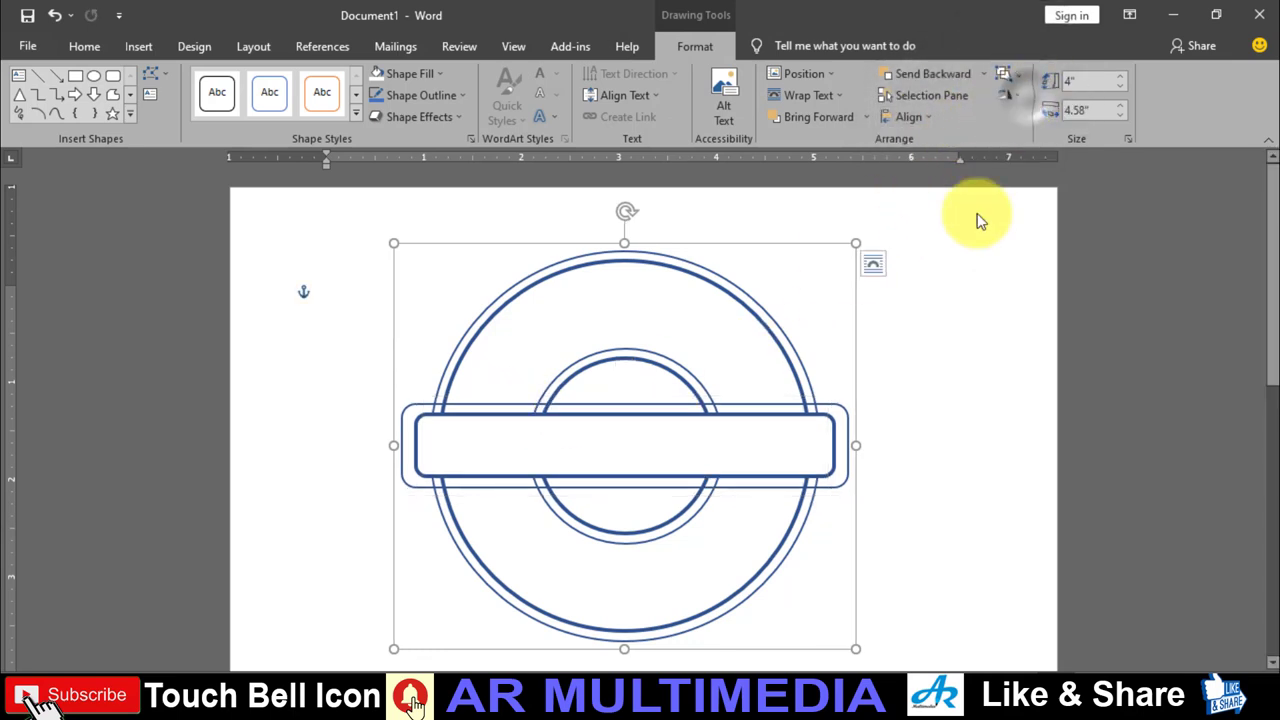
{"action": "left_click", "coordinate": [916, 463]}
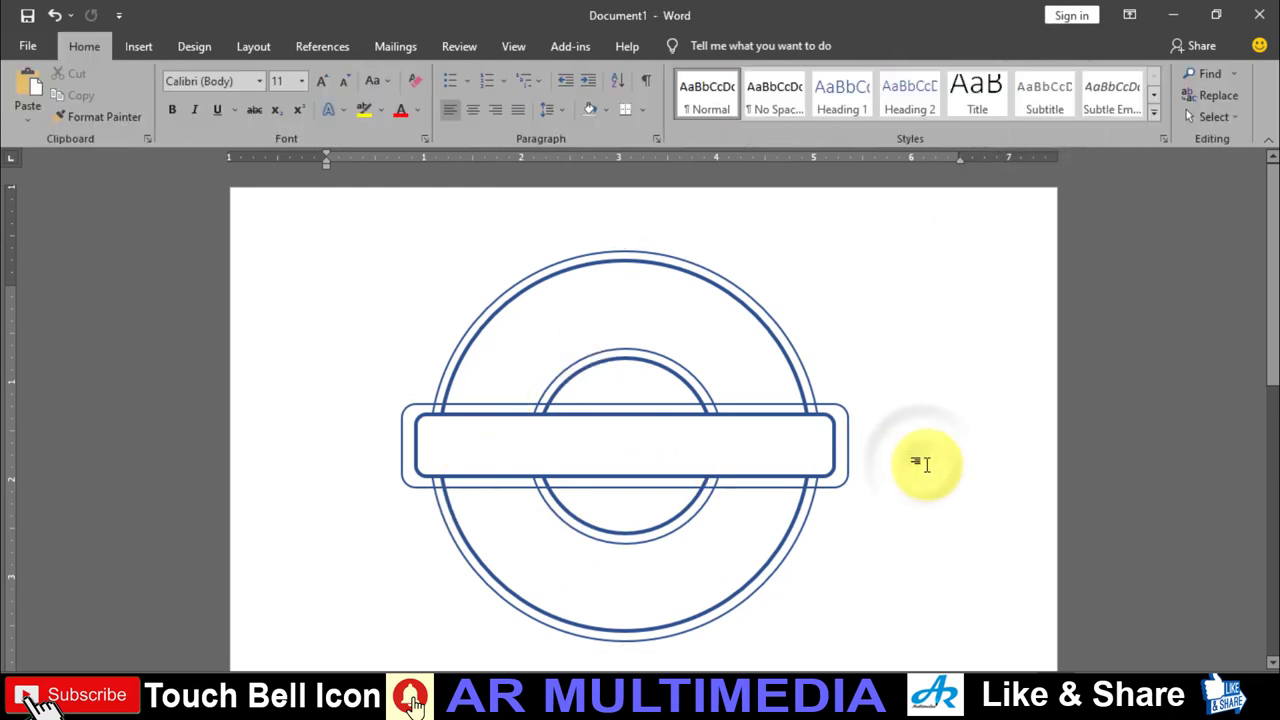
Insert a WordArt text box and make its text bold.
{"action": "left_click", "coordinate": [137, 47]}
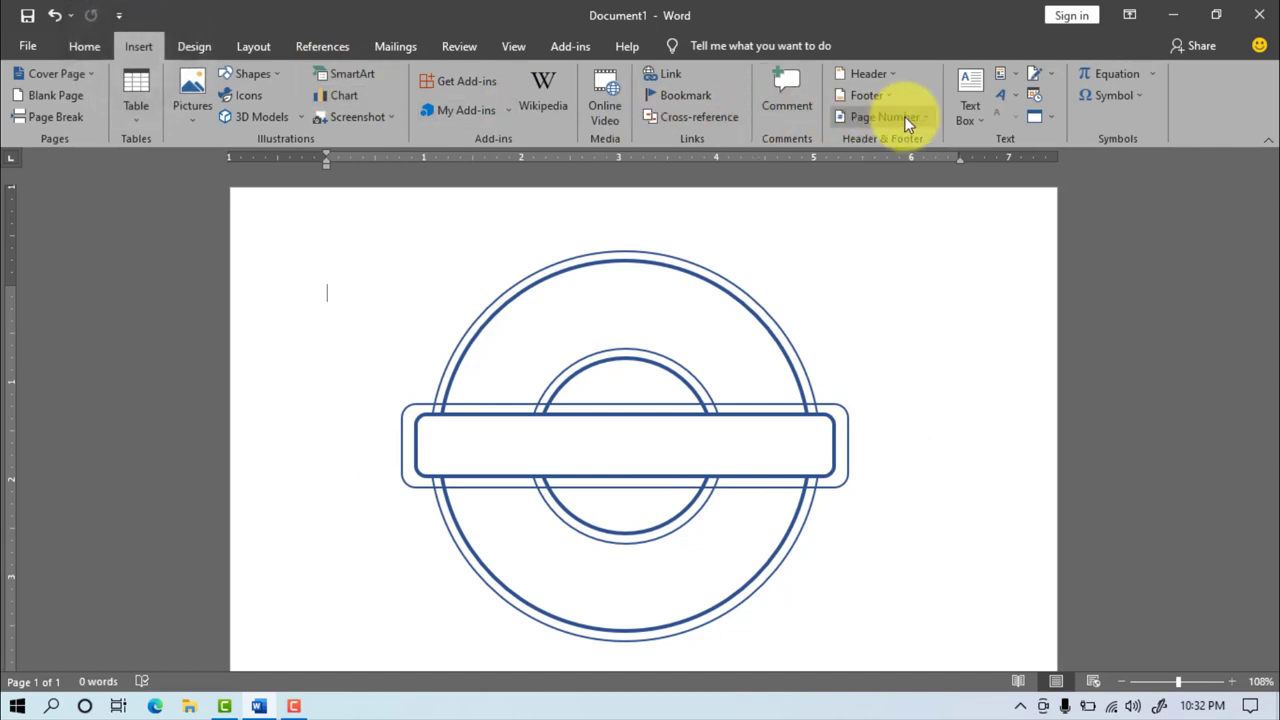
{"action": "left_click", "coordinate": [1003, 94]}
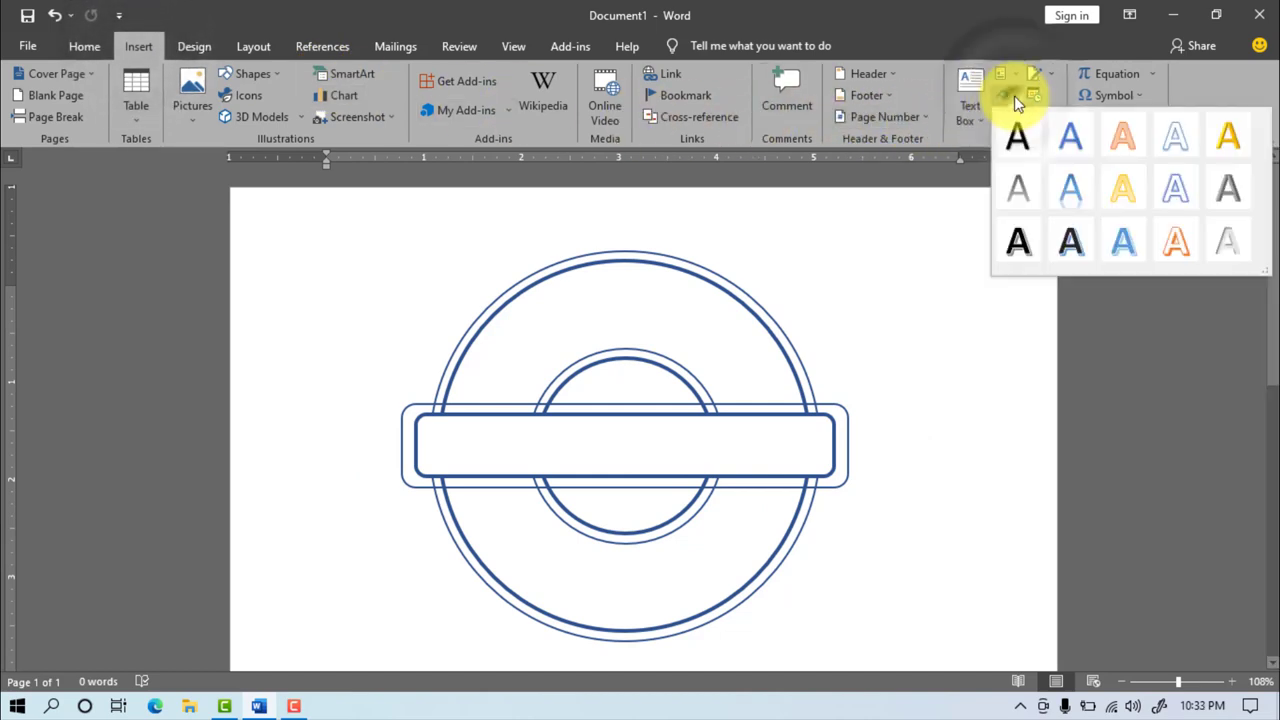
{"action": "left_click", "coordinate": [1016, 132]}
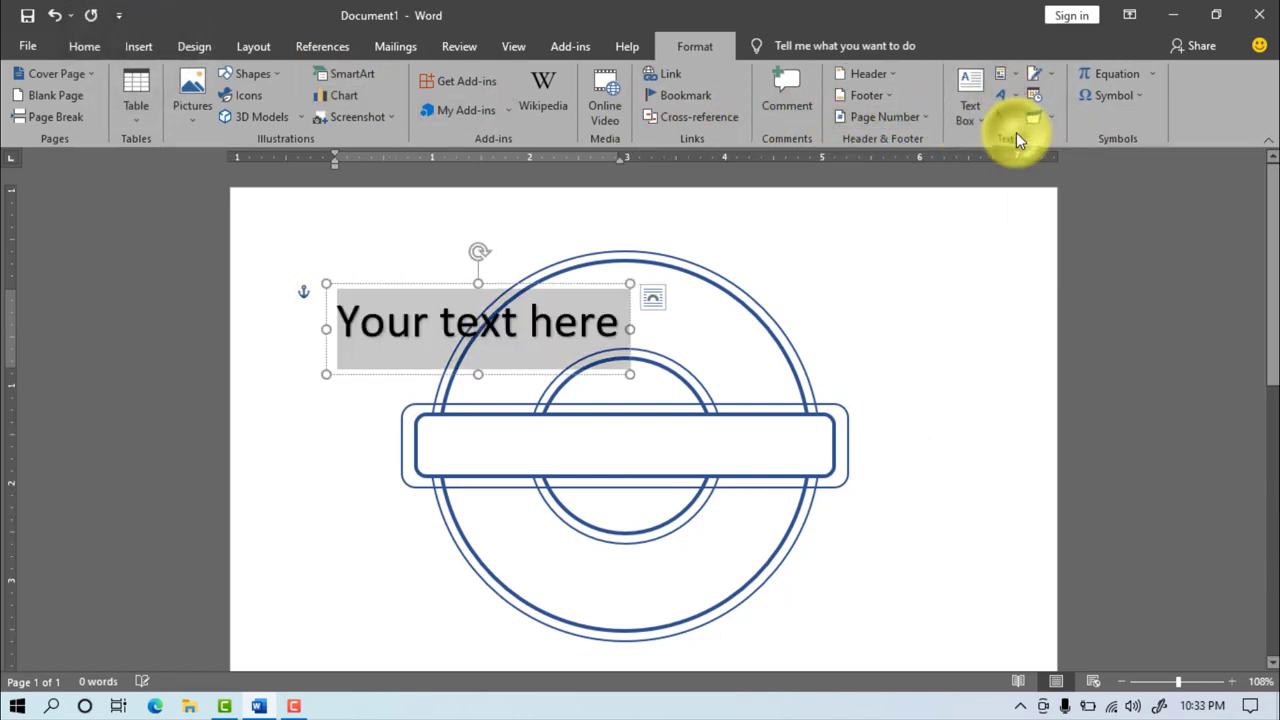
{"action": "left_click", "coordinate": [85, 47]}
{"action": "left_click", "coordinate": [173, 108]}
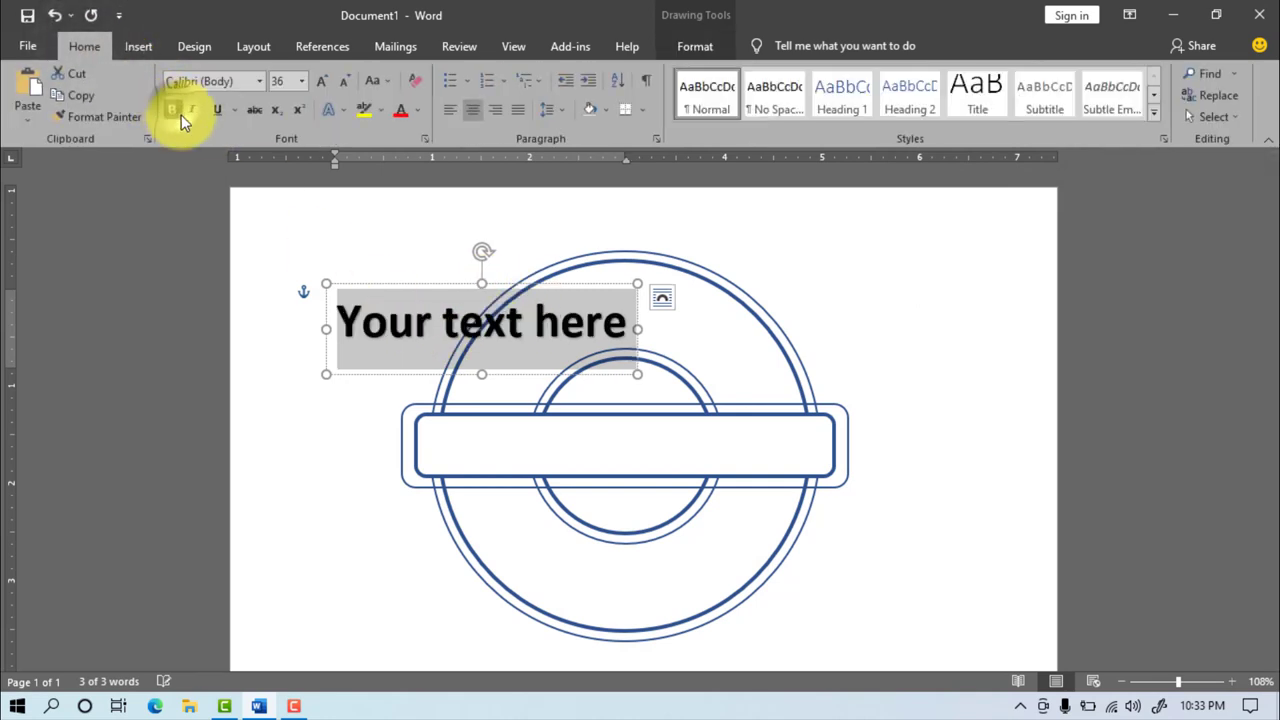
Set the WordArt fill to dark blue with no outline and type 'RUBBER STAMP'.
{"action": "left_click", "coordinate": [696, 46]}
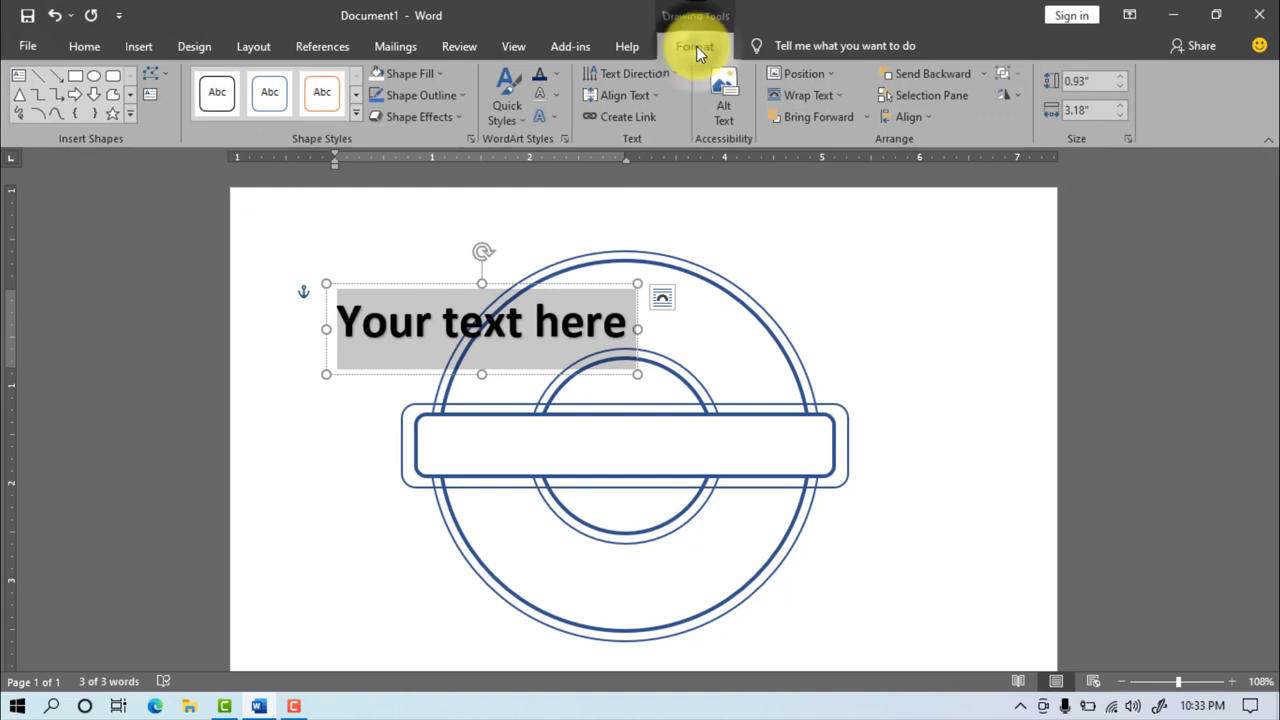
{"action": "left_click", "coordinate": [554, 73]}
{"action": "left_click", "coordinate": [667, 243]}
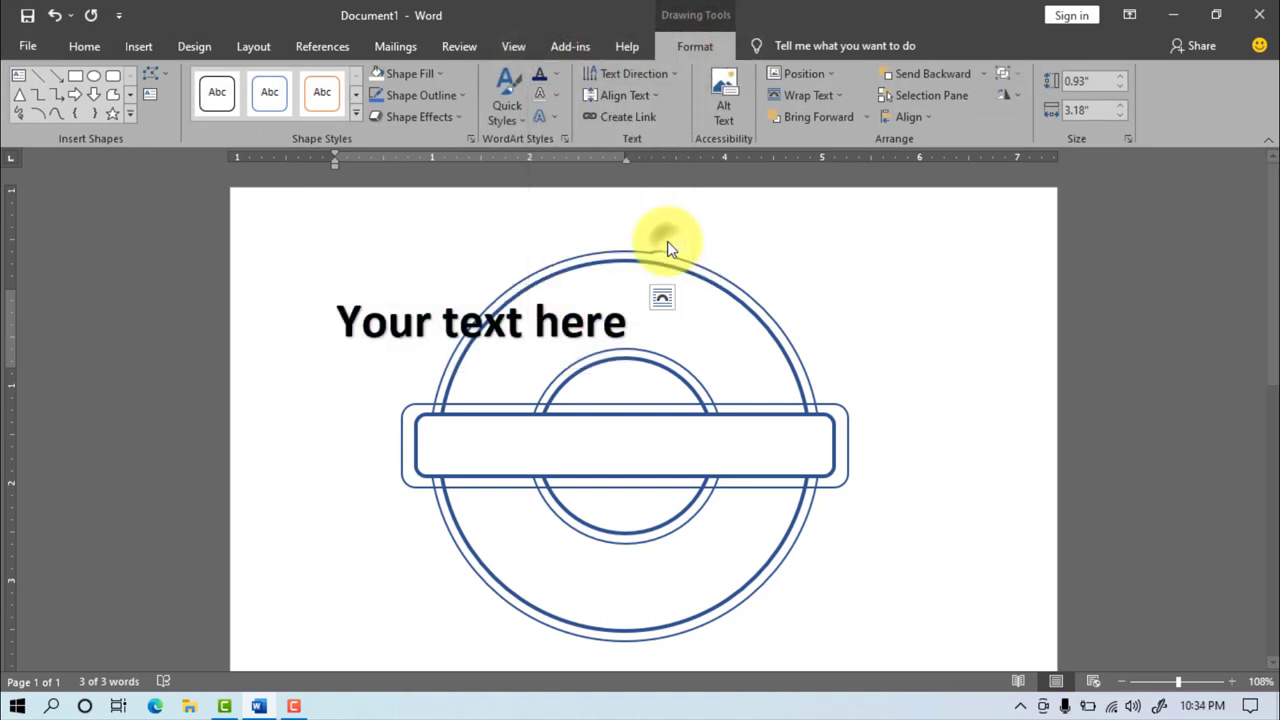
{"action": "left_click", "coordinate": [560, 93]}
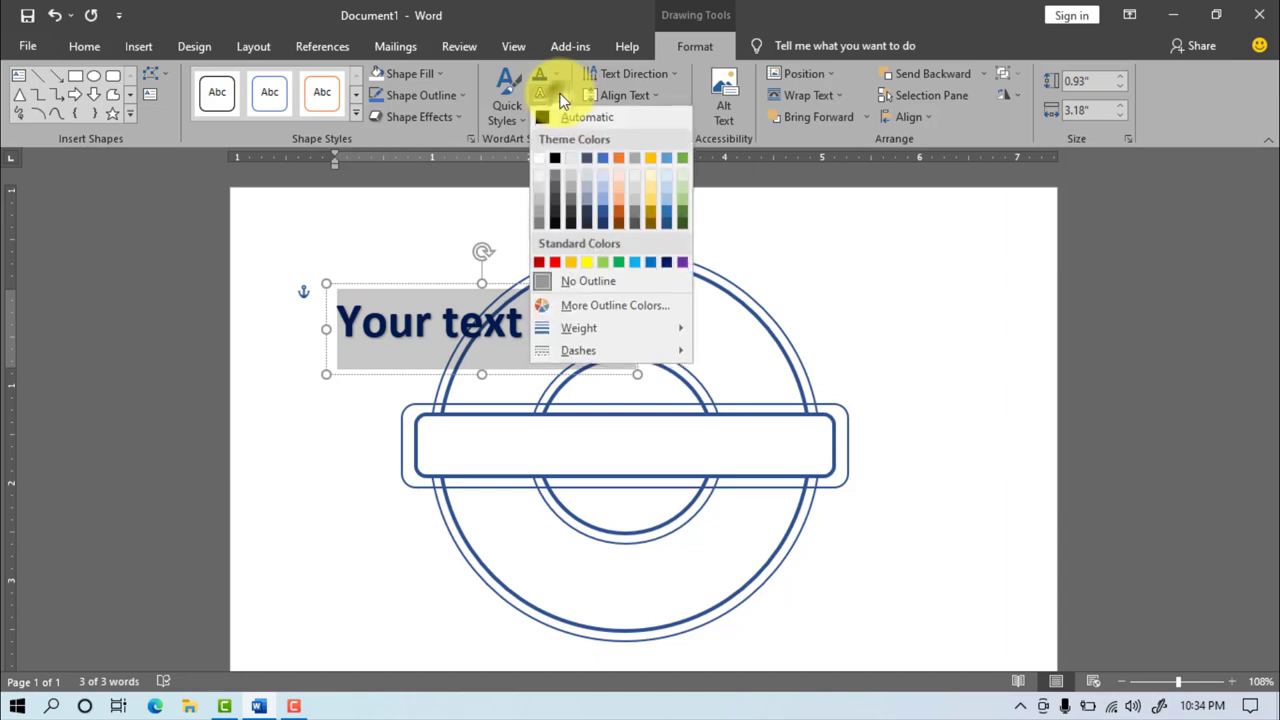
{"action": "left_click", "coordinate": [608, 283]}
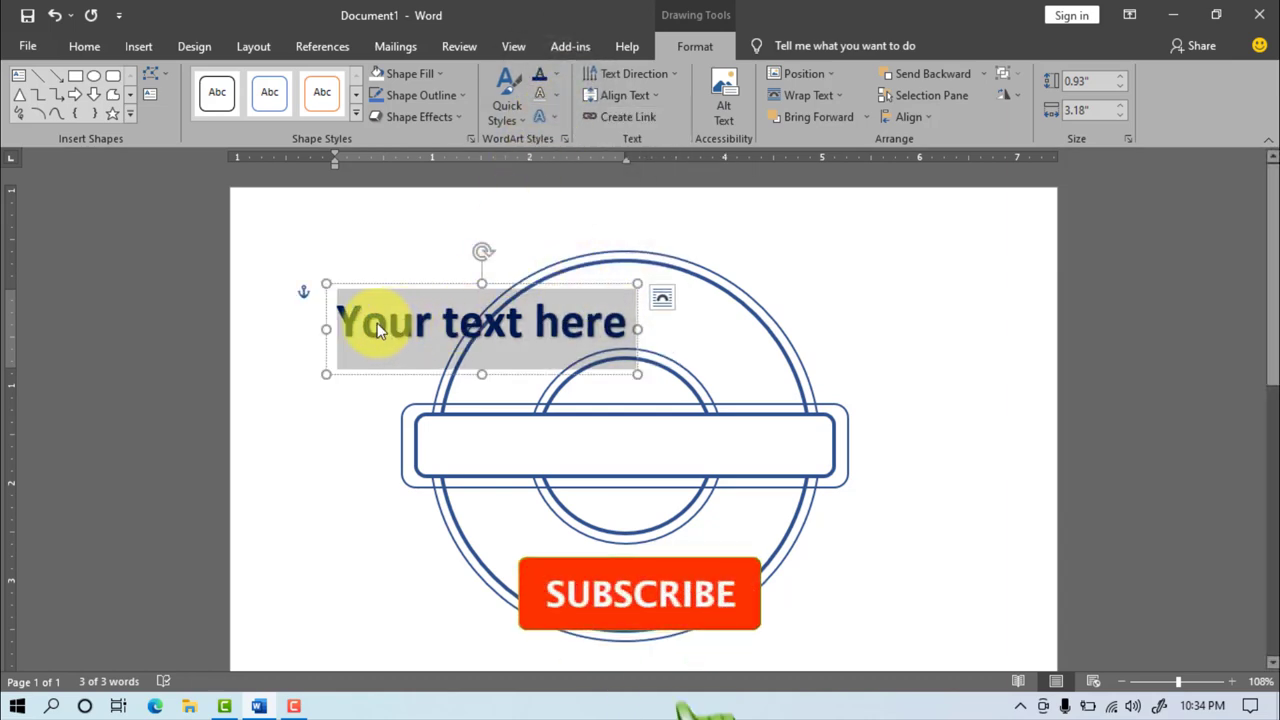
{"action": "type", "text": "R"}
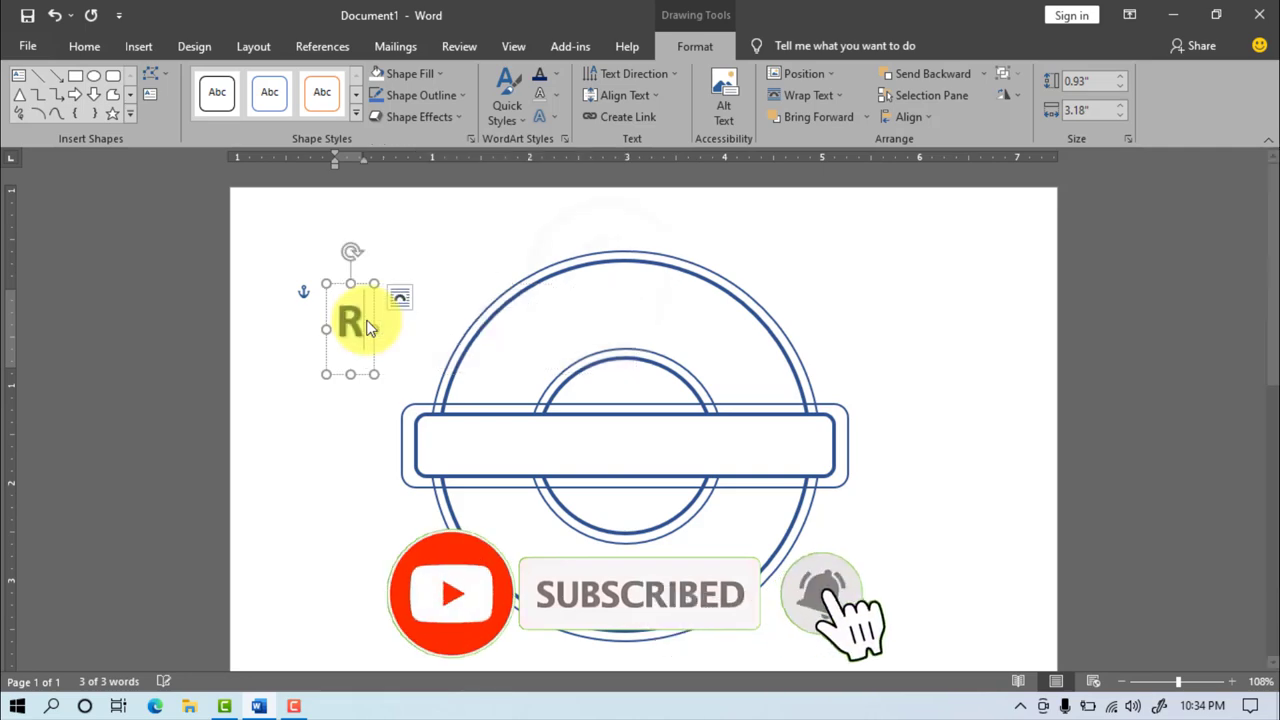
{"action": "type", "text": "UBBER STAMP"}
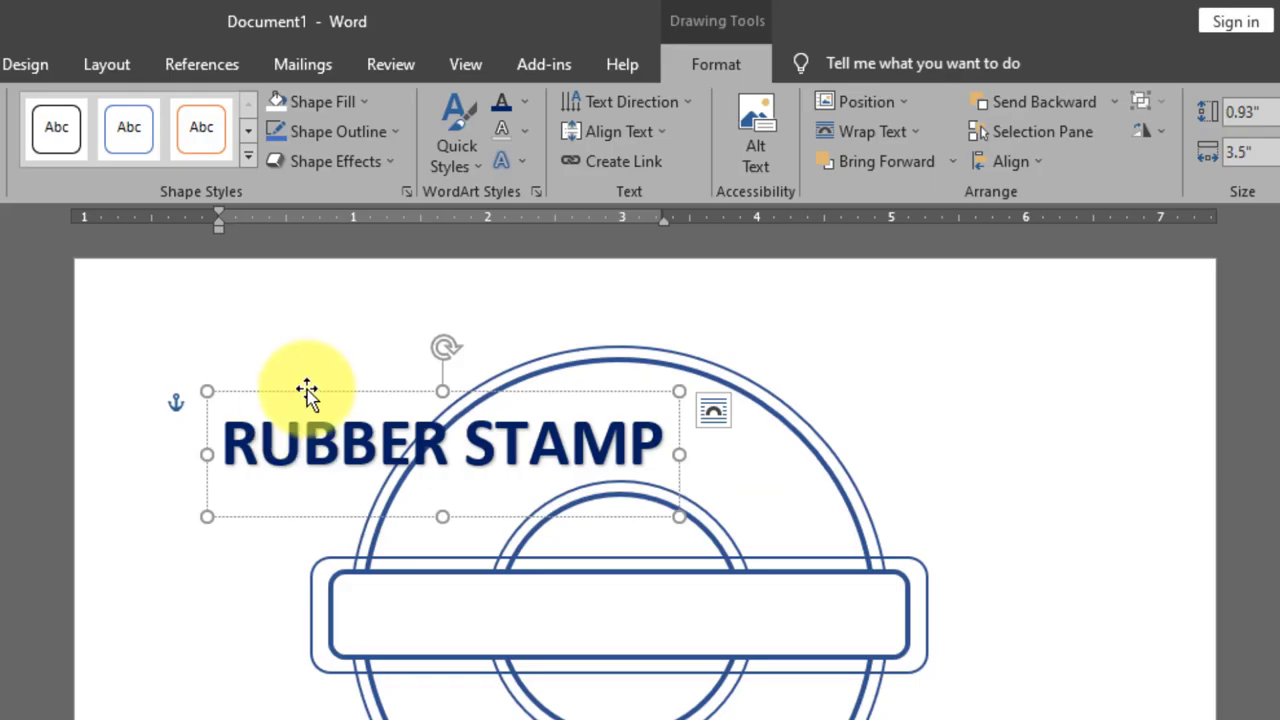
Centre the RUBBER STAMP WordArt, apply the Arch transform, and resize it to follow the upper ring.
{"action": "mouse_move", "coordinate": [409, 400]}
{"action": "left_mouse_down"}
{"action": "mouse_move", "coordinate": [494, 406]}
{"action": "mouse_move", "coordinate": [497, 377]}
{"action": "mouse_move", "coordinate": [484, 392]}
{"action": "left_mouse_up"}
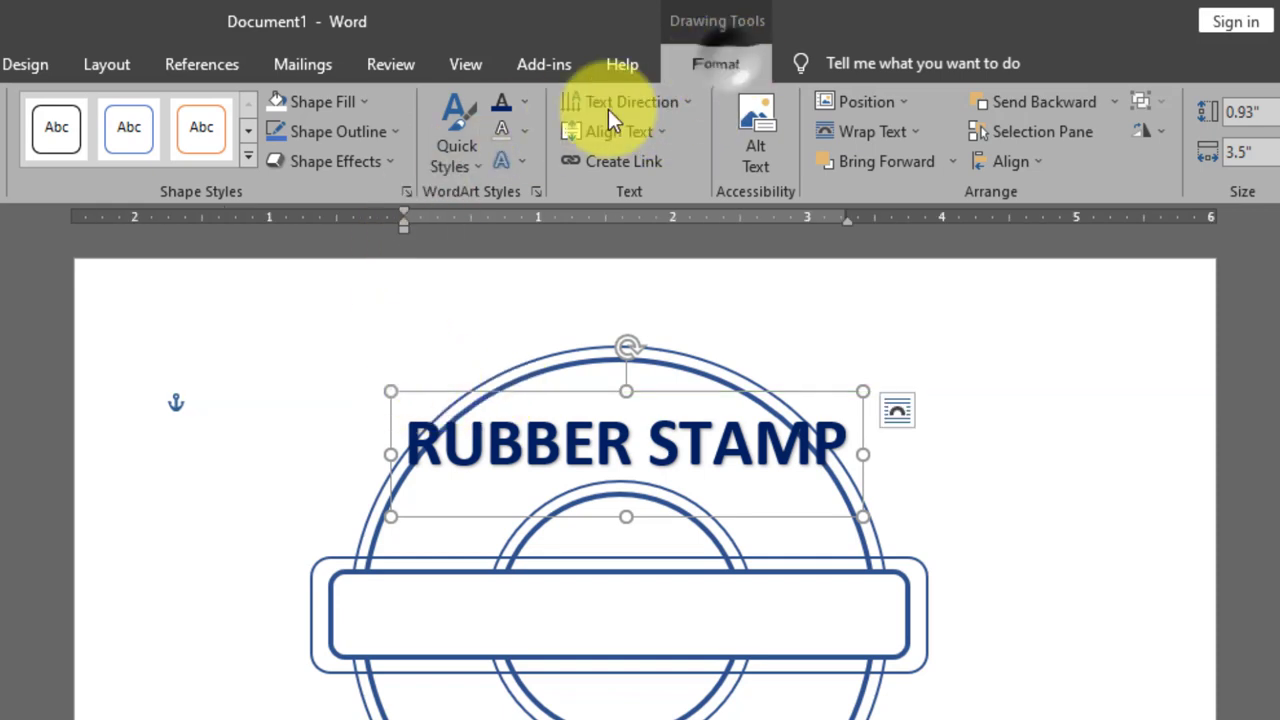
{"action": "left_click", "coordinate": [527, 158]}
{"action": "mouse_move", "coordinate": [585, 495]}
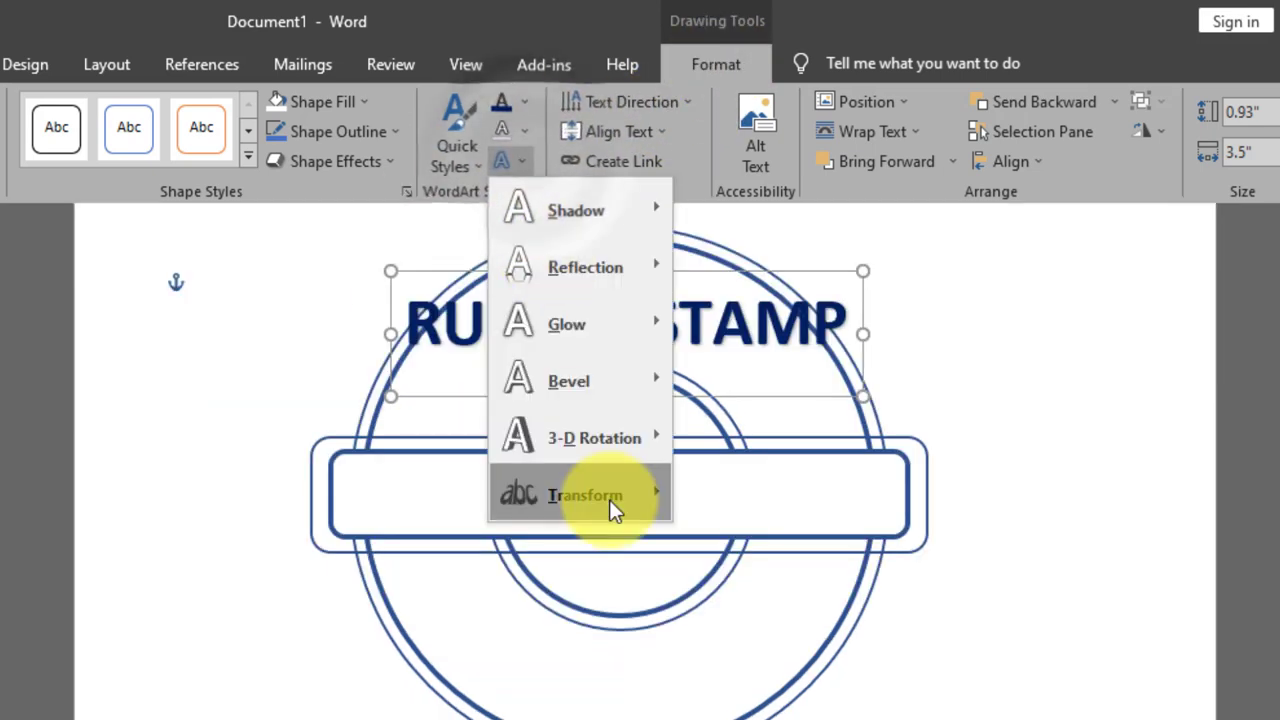
{"action": "left_click", "coordinate": [708, 432]}
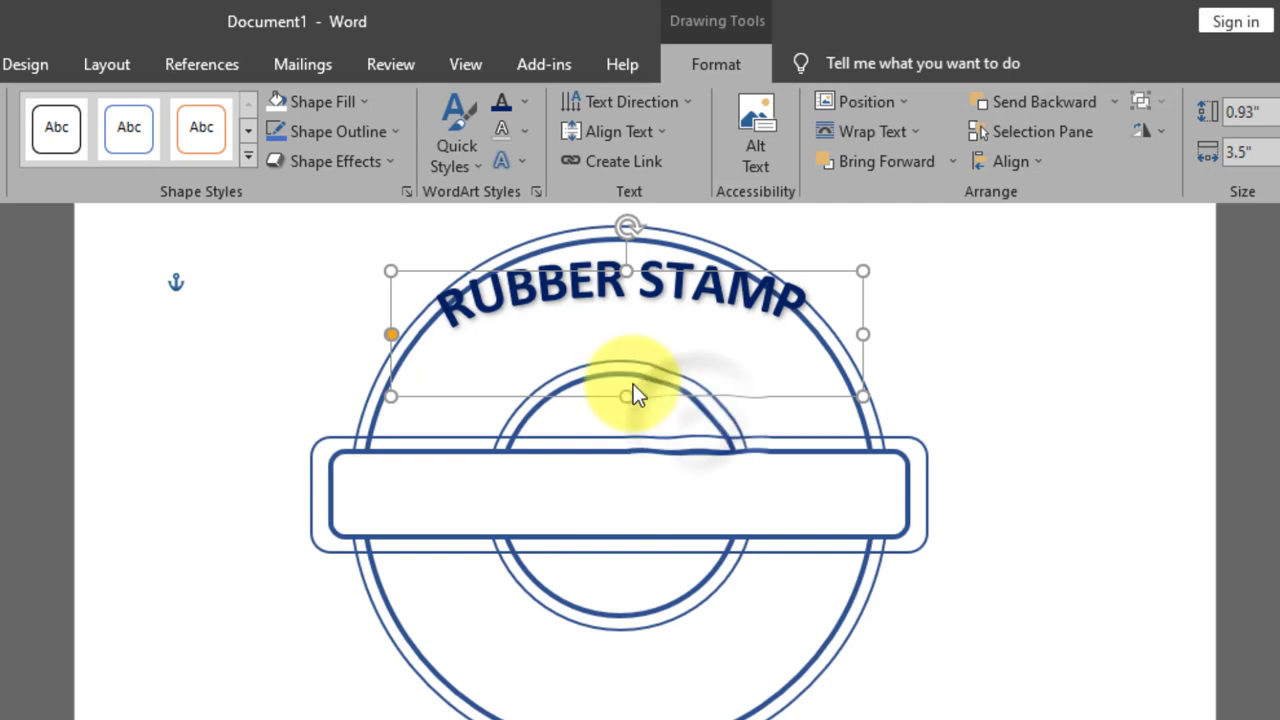
{"action": "left_click_drag", "start_coordinate": [626, 394], "coordinate": [628, 571]}
{"action": "left_click_drag", "start_coordinate": [834, 571], "coordinate": [817, 570]}
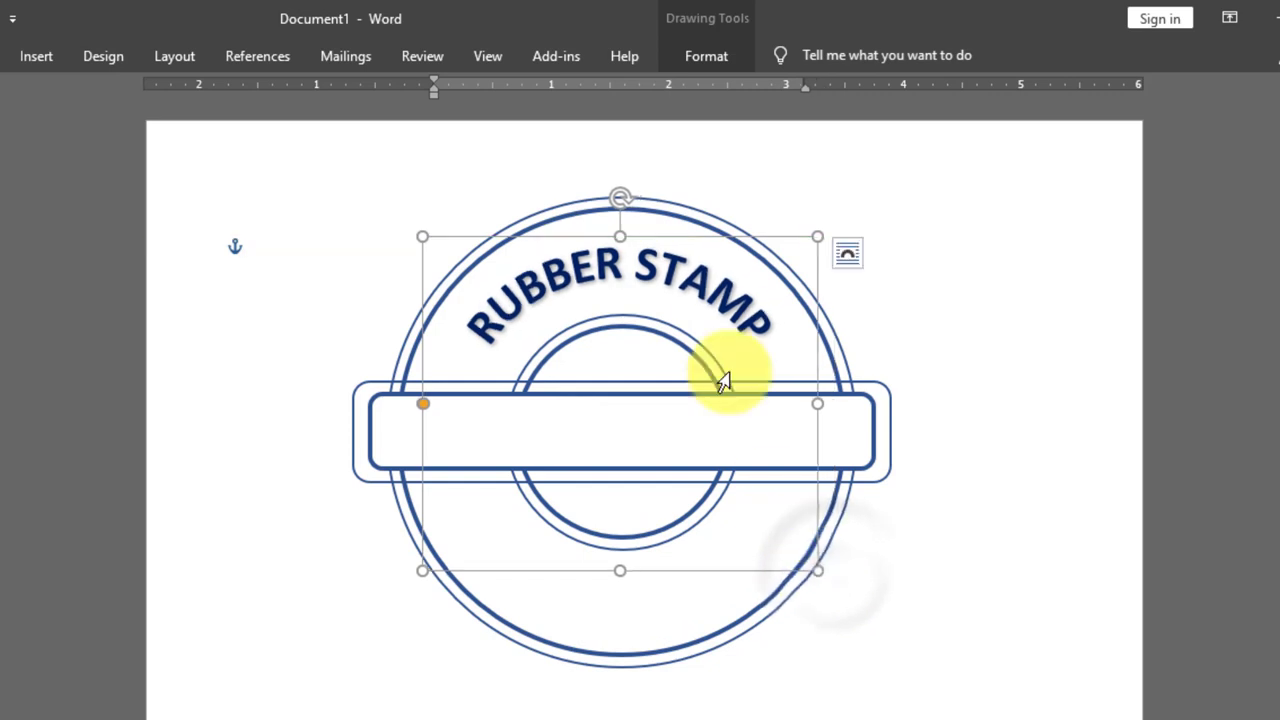
{"action": "left_click_drag", "start_coordinate": [620, 237], "coordinate": [620, 232]}
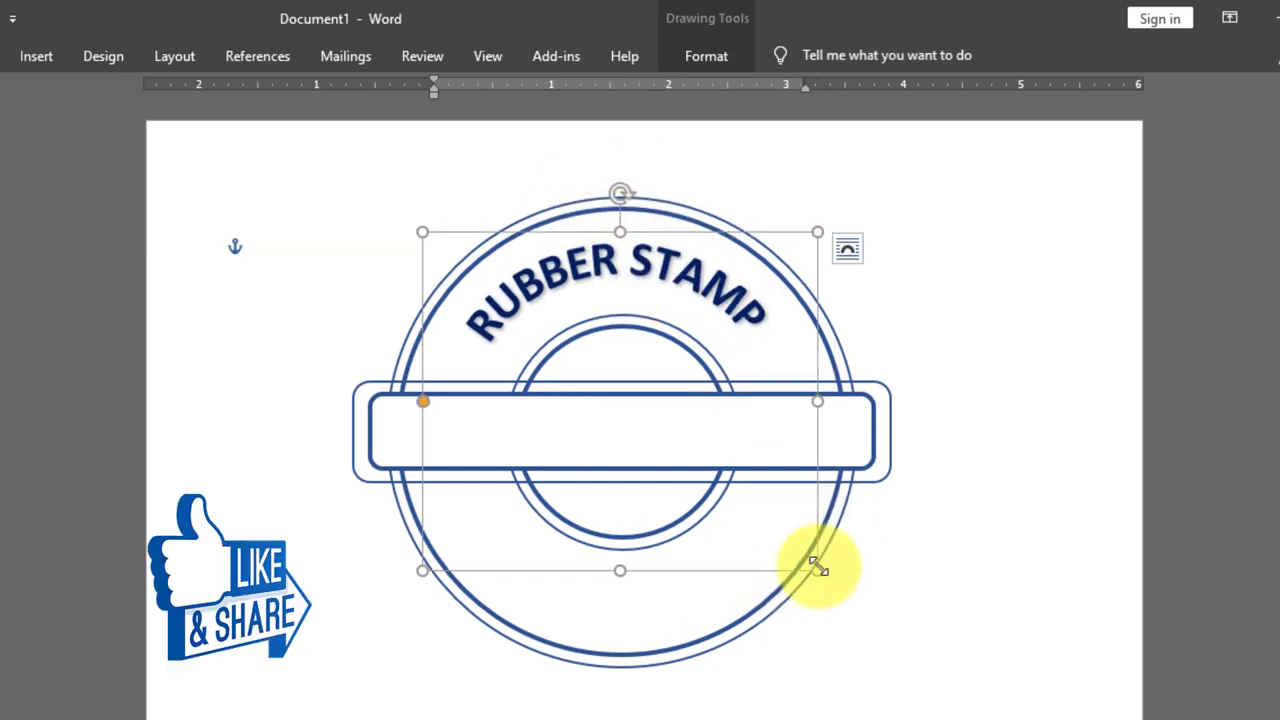
{"action": "left_click_drag", "start_coordinate": [818, 571], "coordinate": [821, 574]}
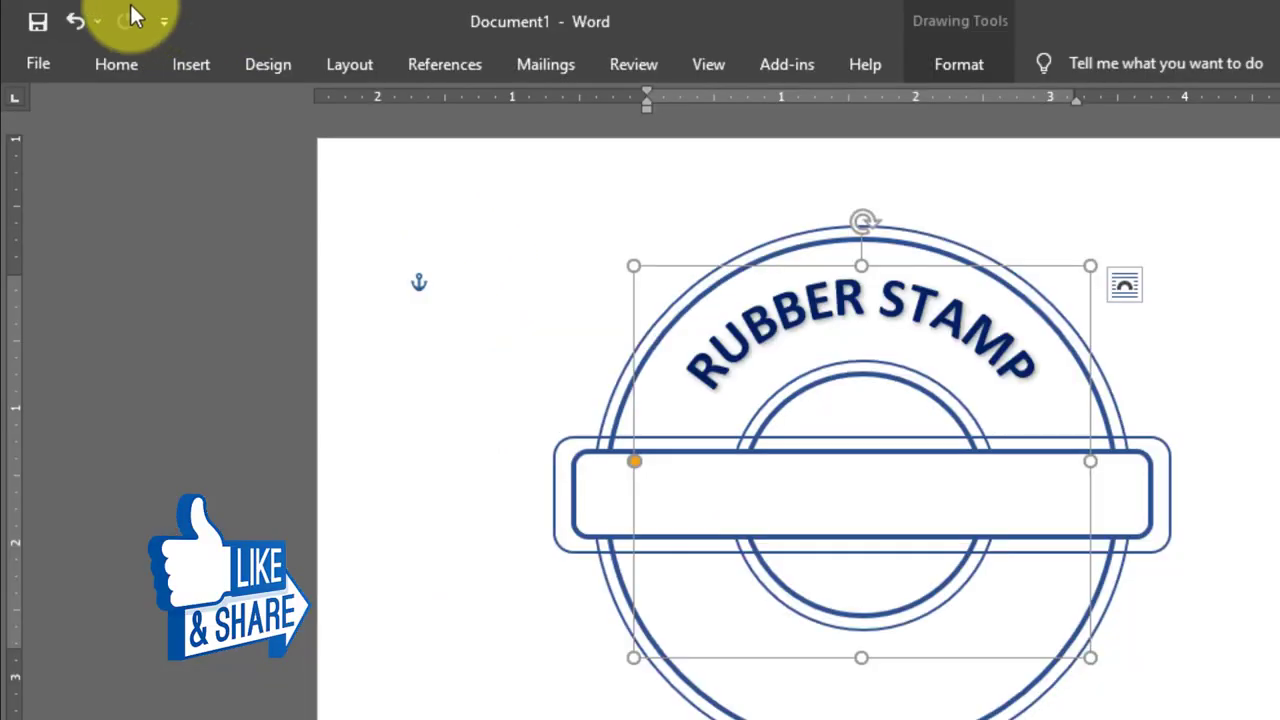
Copy and paste the arched RUBBER STAMP text and move the copy downward.
{"action": "left_click", "coordinate": [125, 61]}
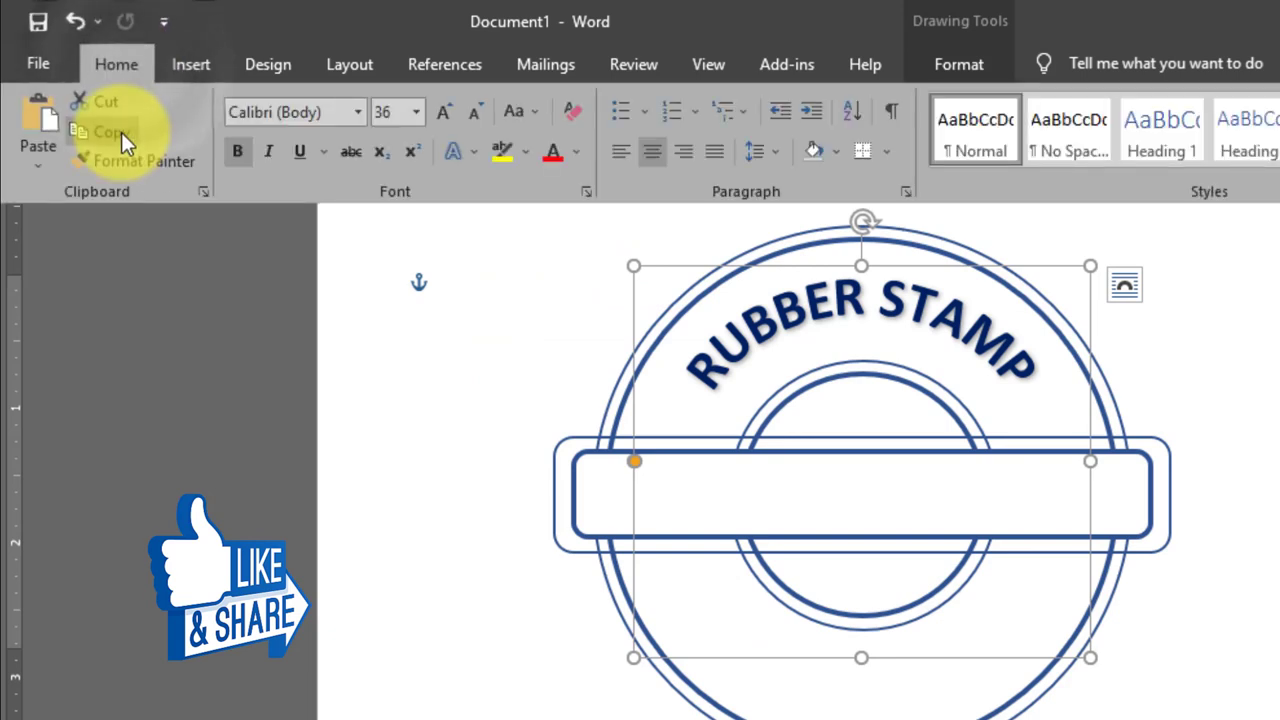
{"action": "left_click", "coordinate": [119, 140]}
{"action": "left_click", "coordinate": [127, 66]}
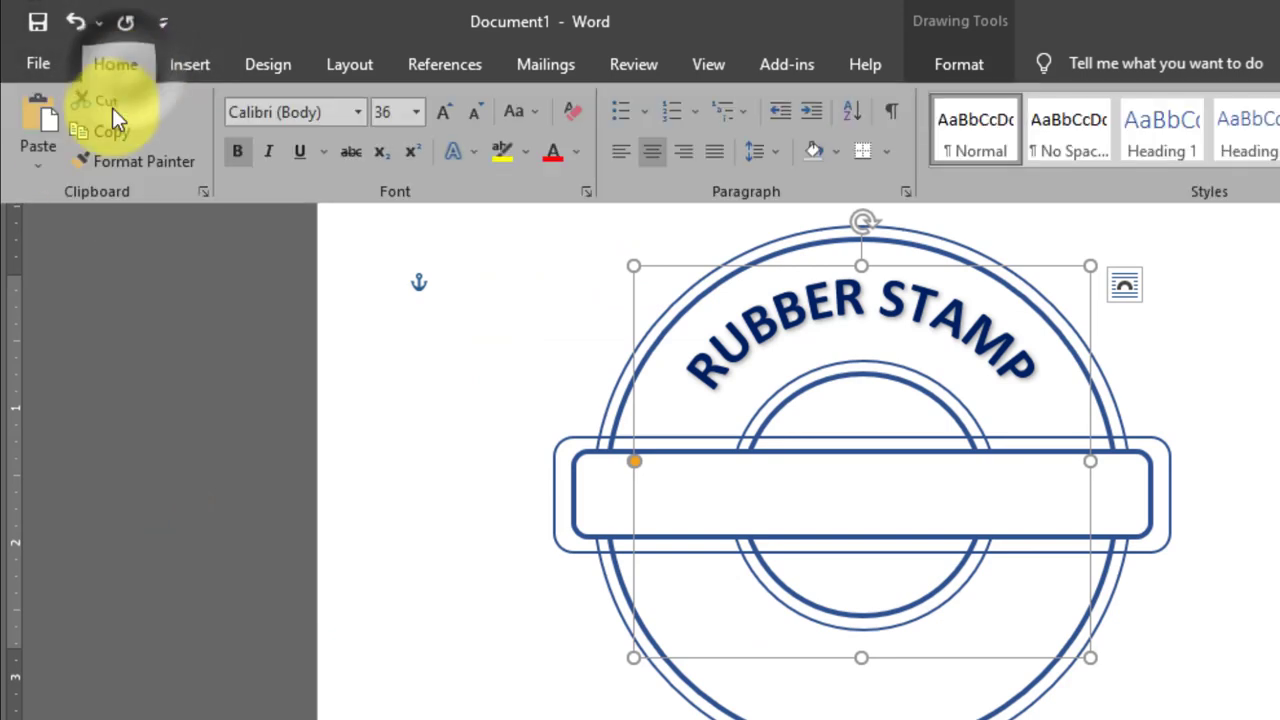
{"action": "left_click", "coordinate": [50, 117]}
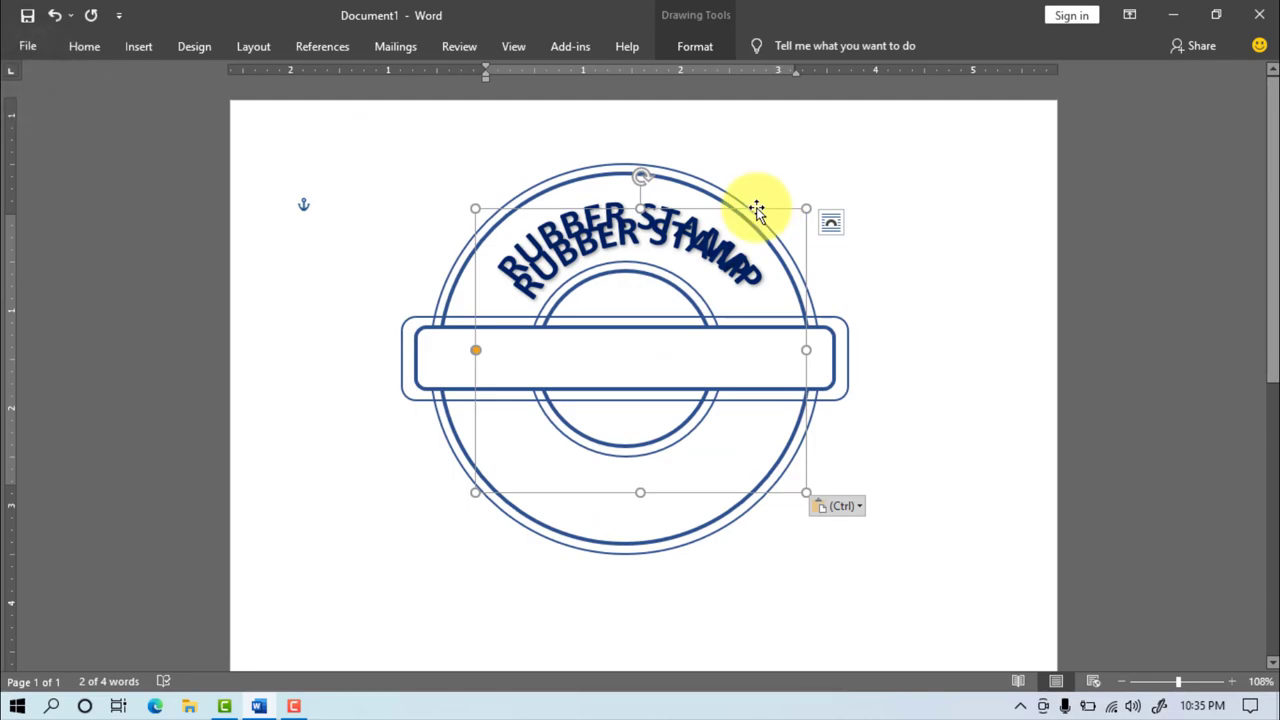
{"action": "left_click_drag", "start_coordinate": [757, 209], "coordinate": [749, 391]}
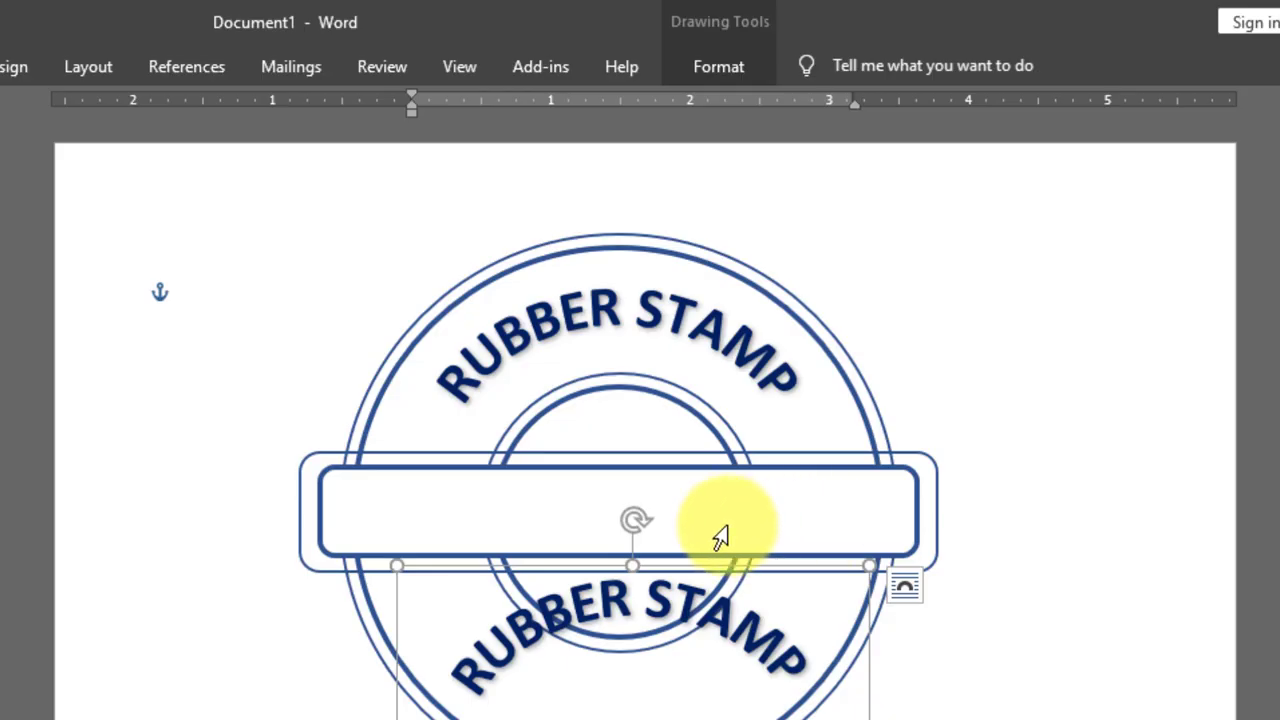
Apply the Arch Down transform to the copy and position it in the circle's lower half.
{"action": "left_click", "coordinate": [720, 66]}
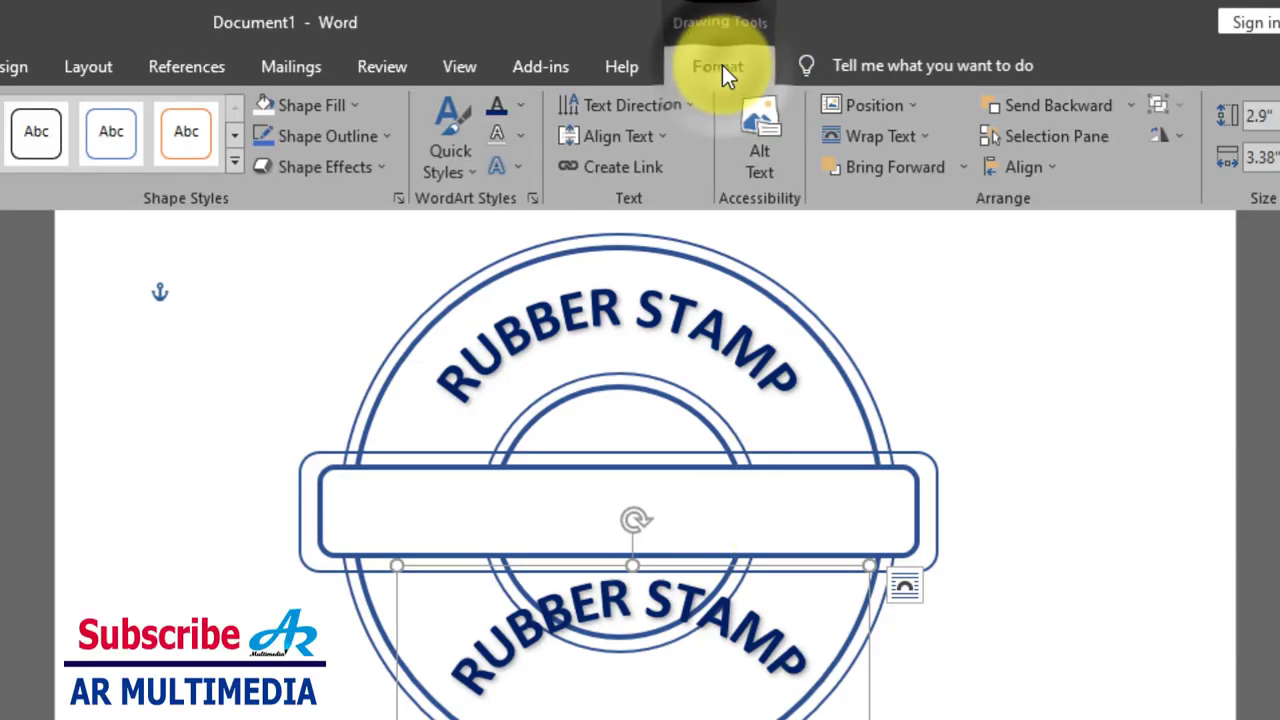
{"action": "left_click", "coordinate": [517, 165]}
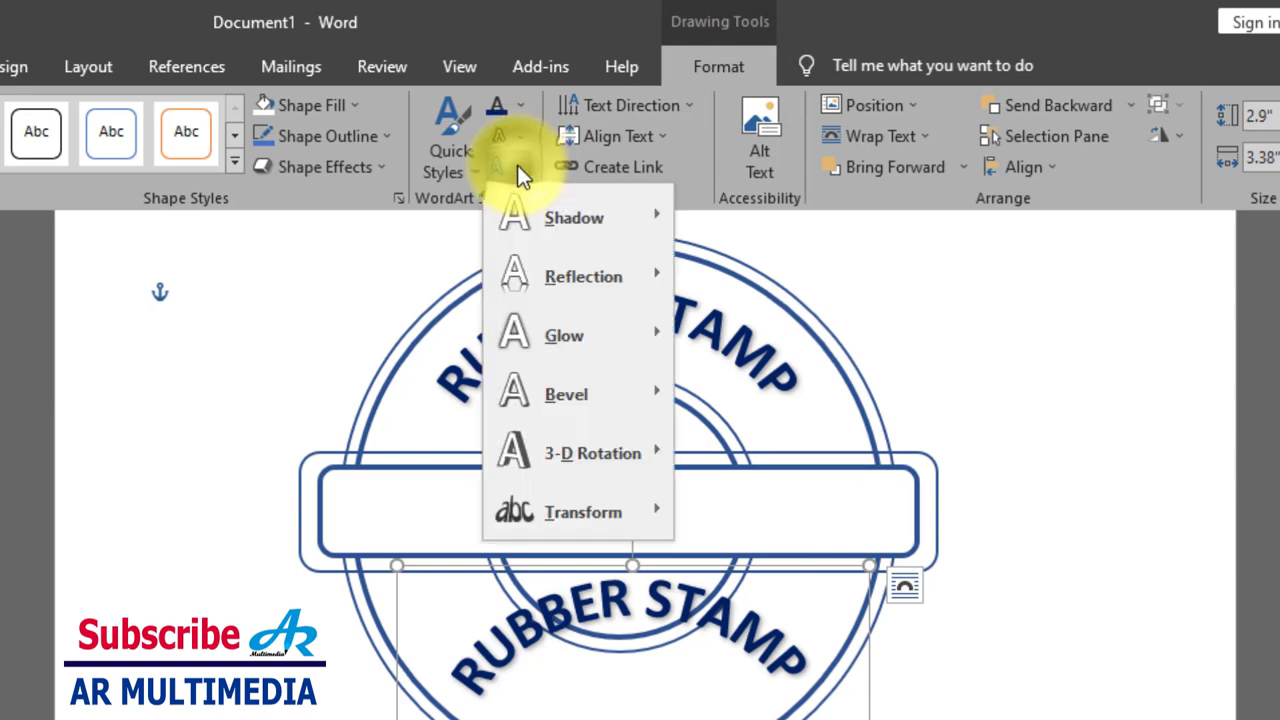
{"action": "mouse_move", "coordinate": [578, 511]}
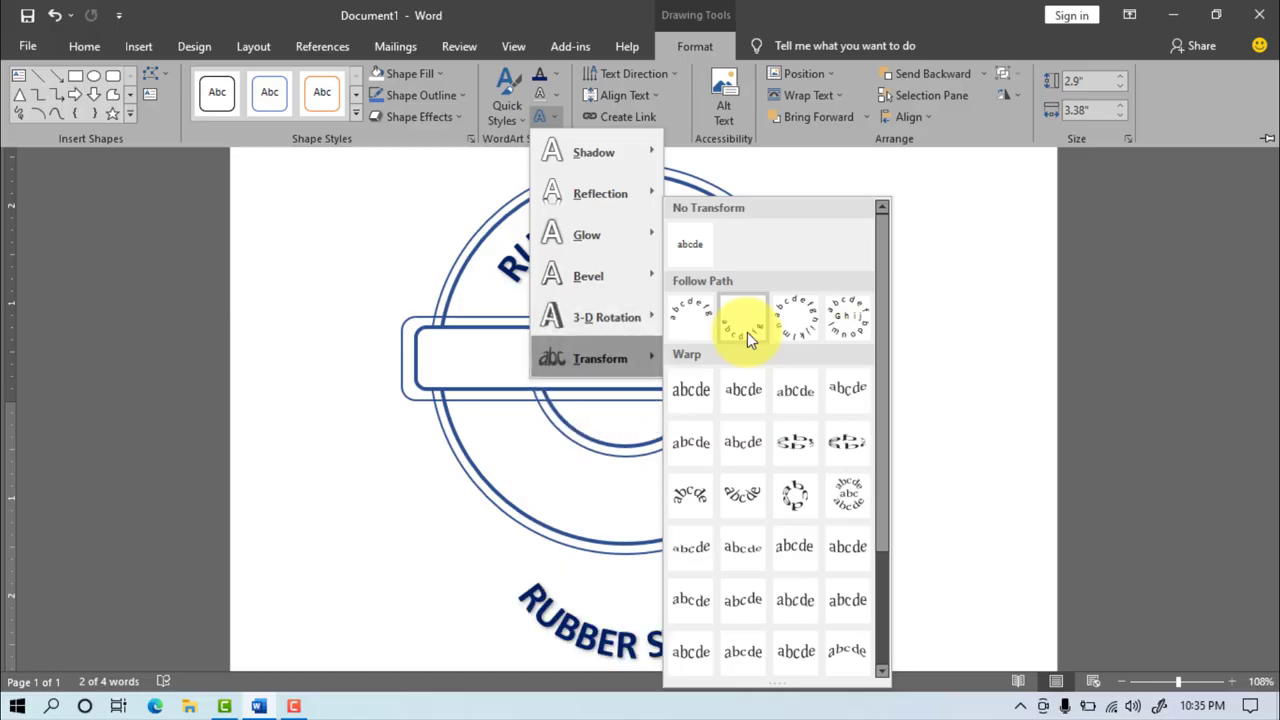
{"action": "left_click", "coordinate": [747, 332]}
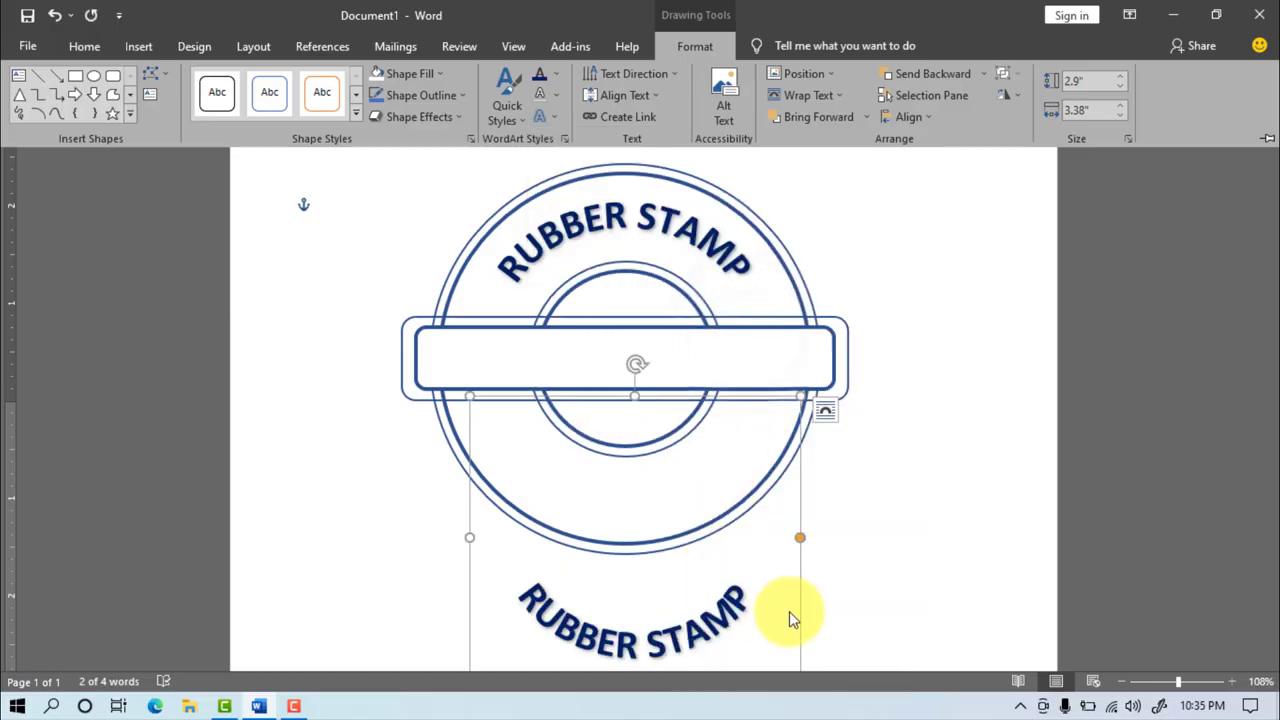
{"action": "left_click", "coordinate": [471, 535]}
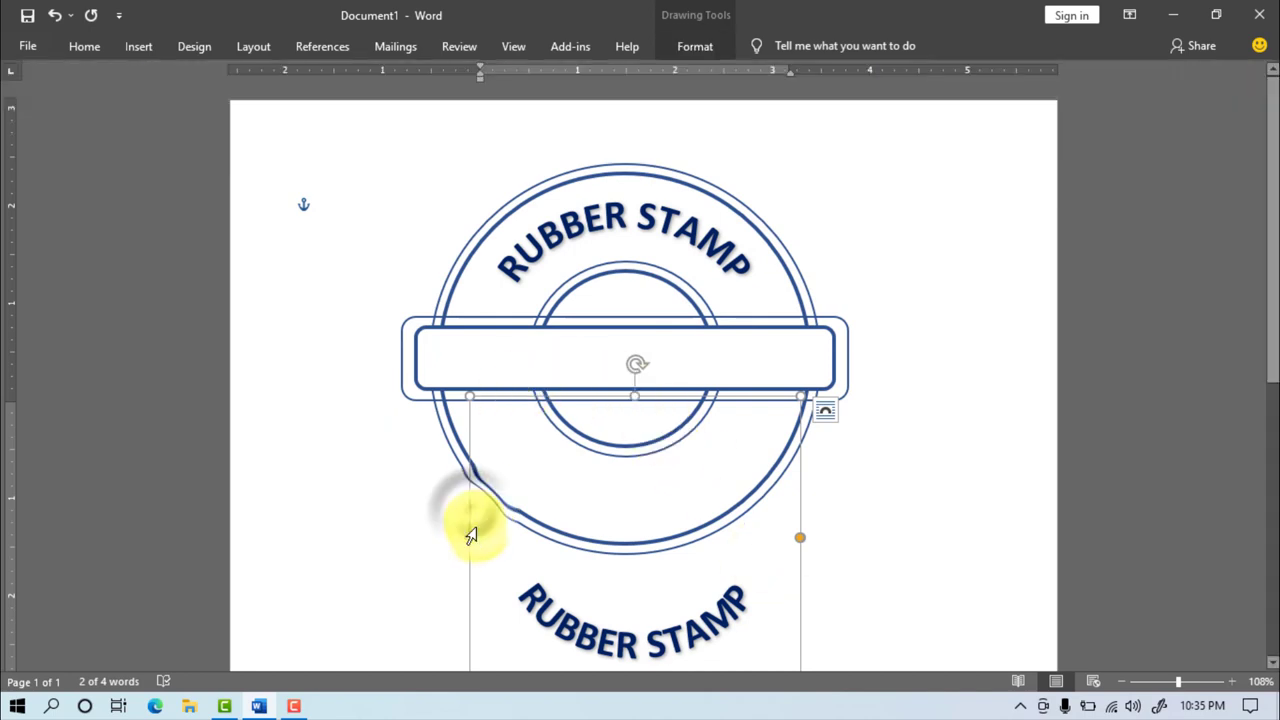
{"action": "left_click_drag", "start_coordinate": [469, 533], "coordinate": [451, 380]}
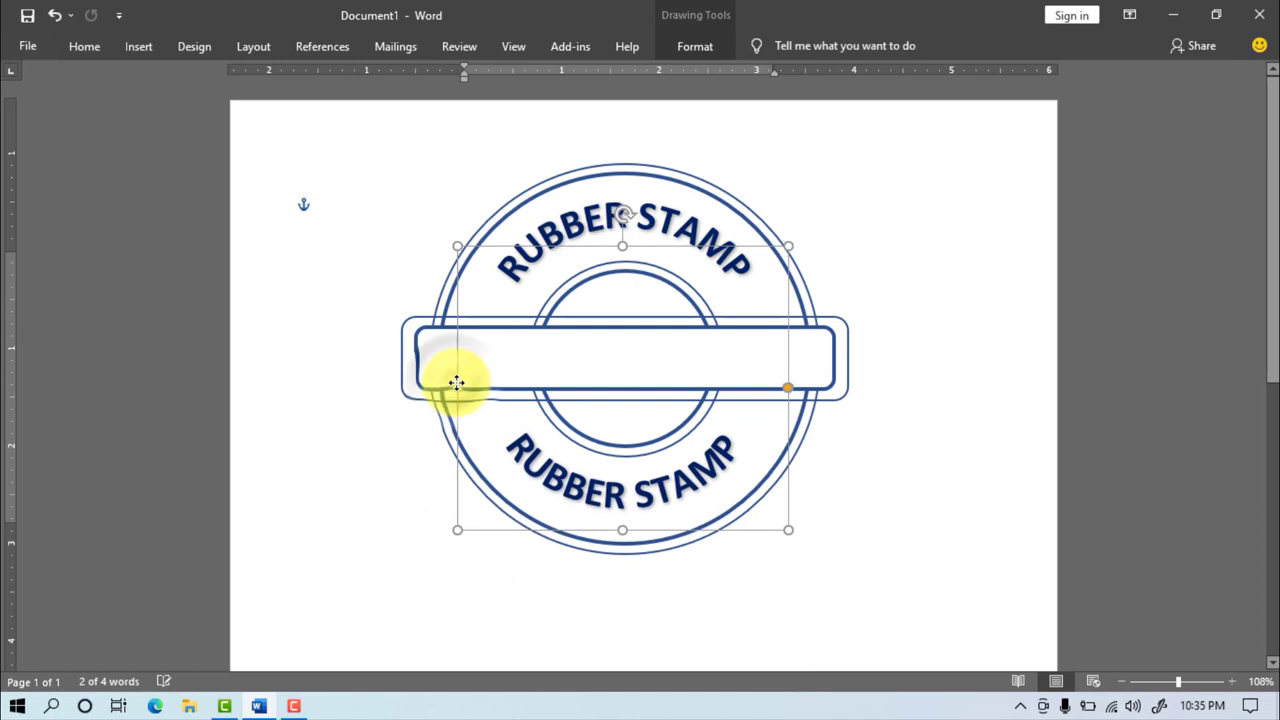
{"action": "left_click_drag", "start_coordinate": [451, 380], "coordinate": [457, 386]}
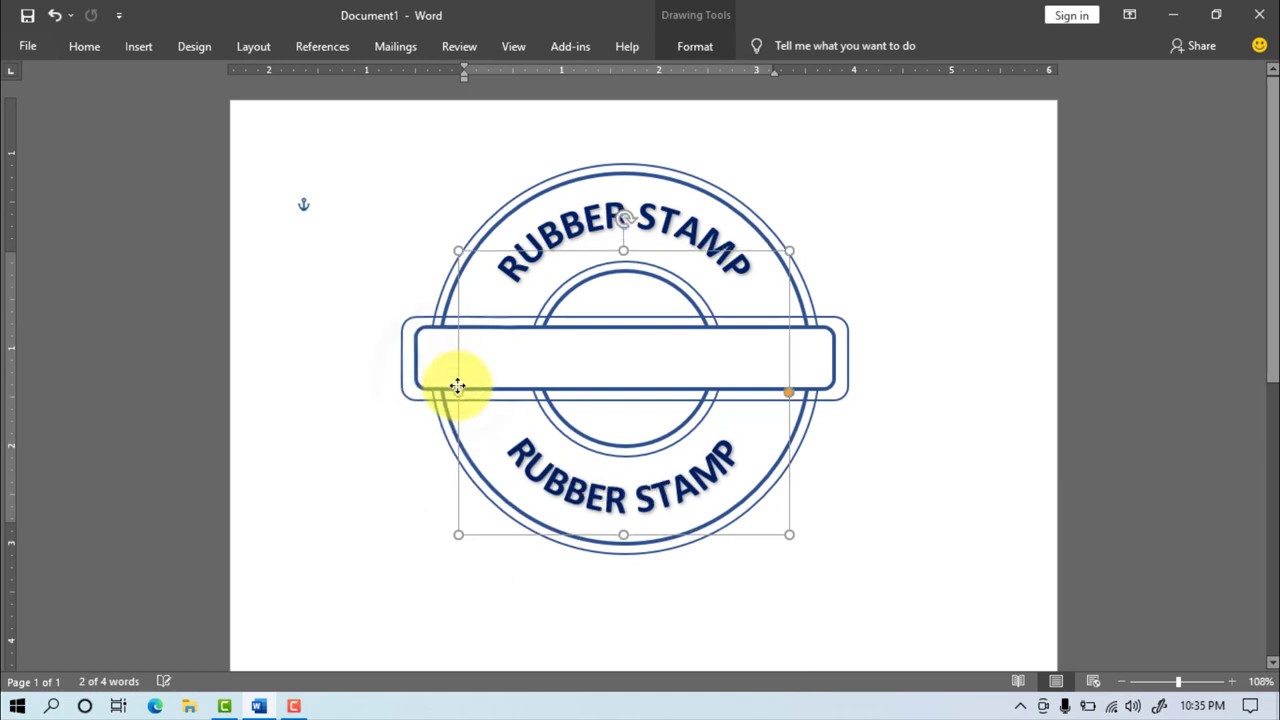
{"action": "left_click", "coordinate": [951, 505]}
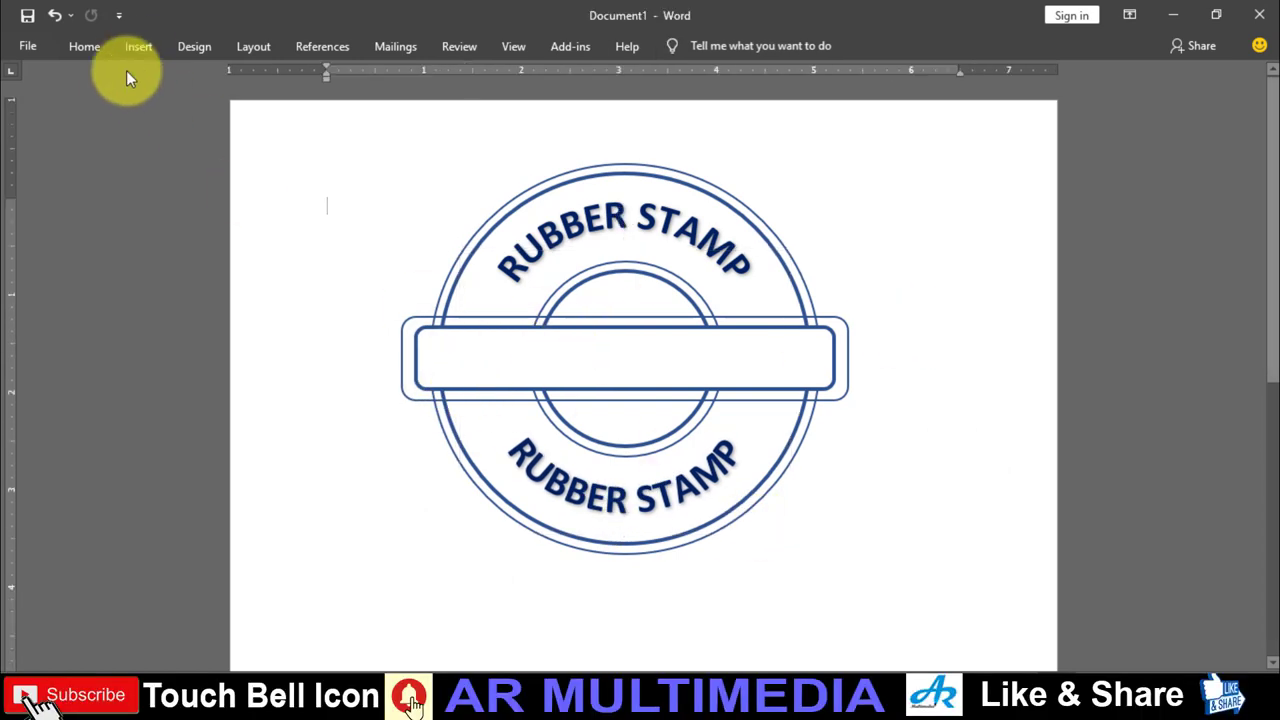
Insert a WordArt text box in the first style and make it bold.
{"action": "left_click", "coordinate": [144, 45]}
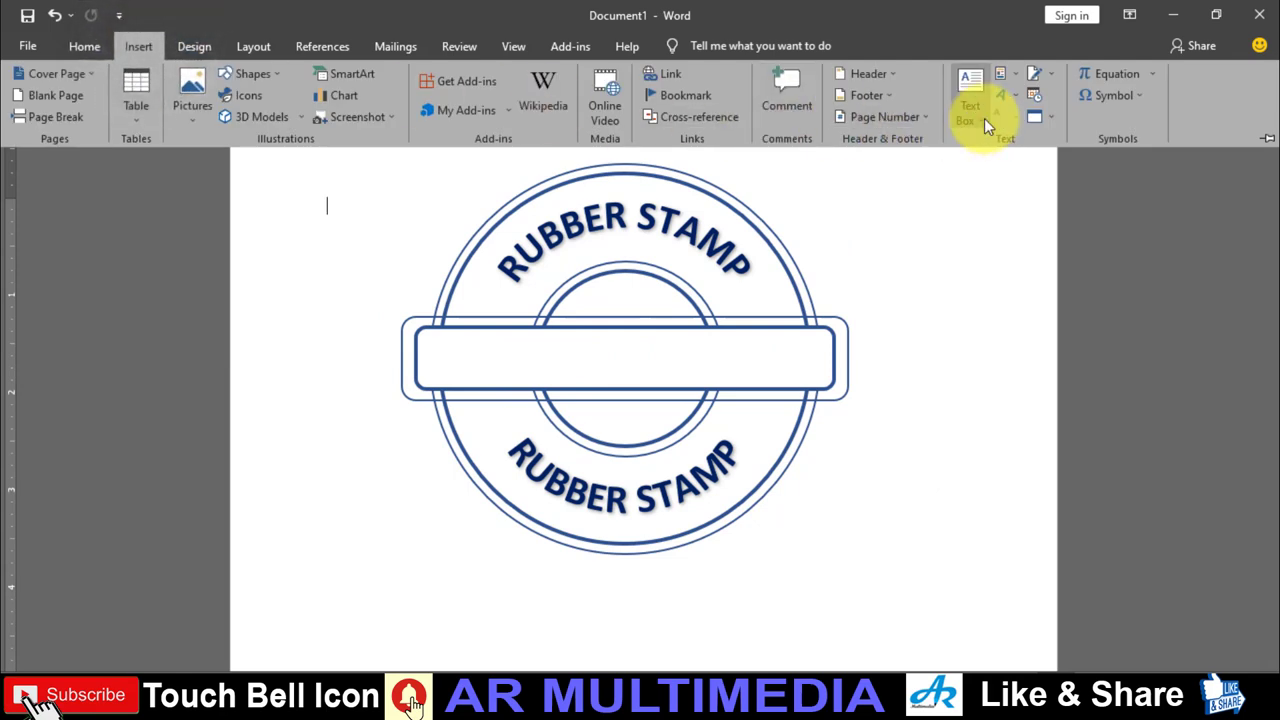
{"action": "left_click", "coordinate": [1002, 97]}
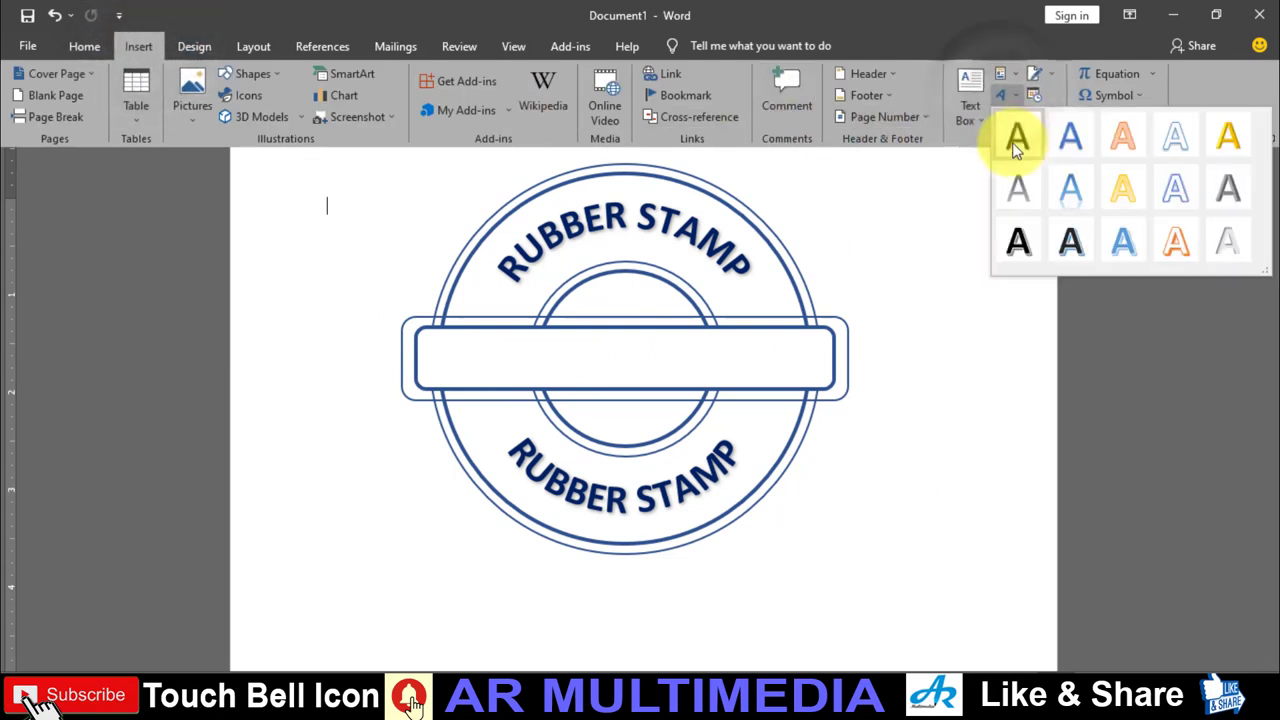
{"action": "left_click", "coordinate": [1019, 137]}
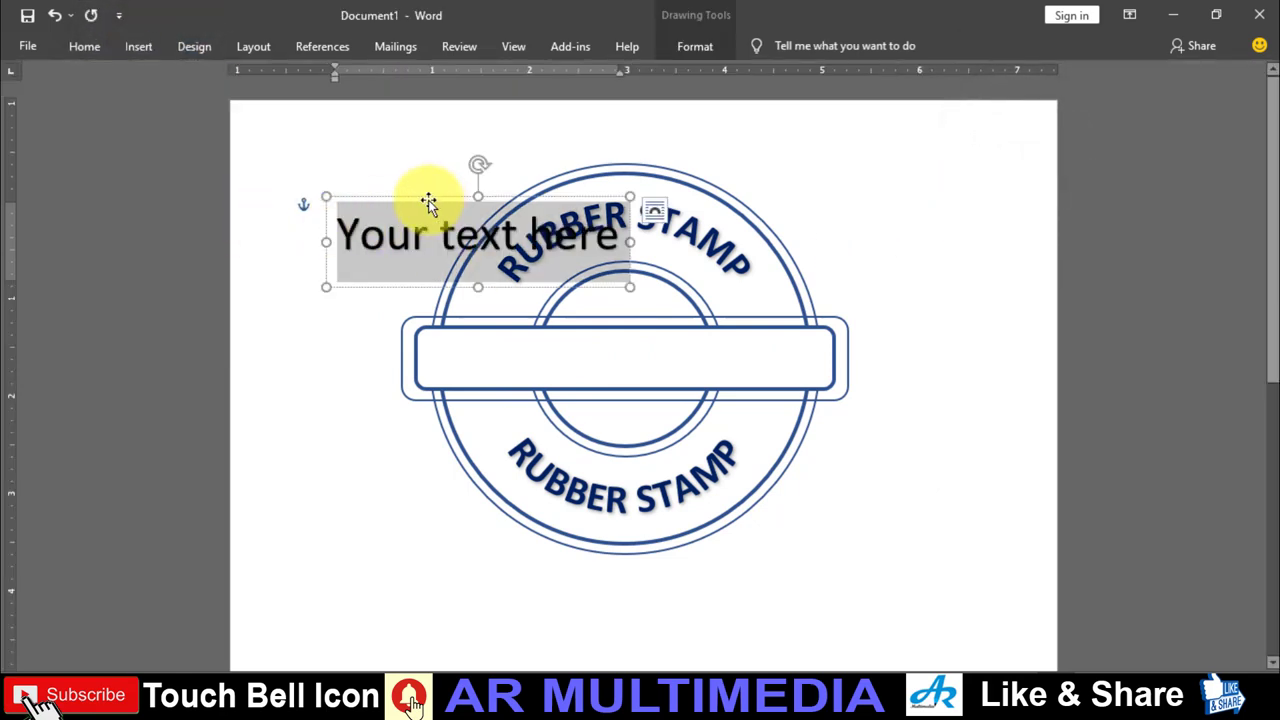
{"action": "left_click", "coordinate": [96, 50]}
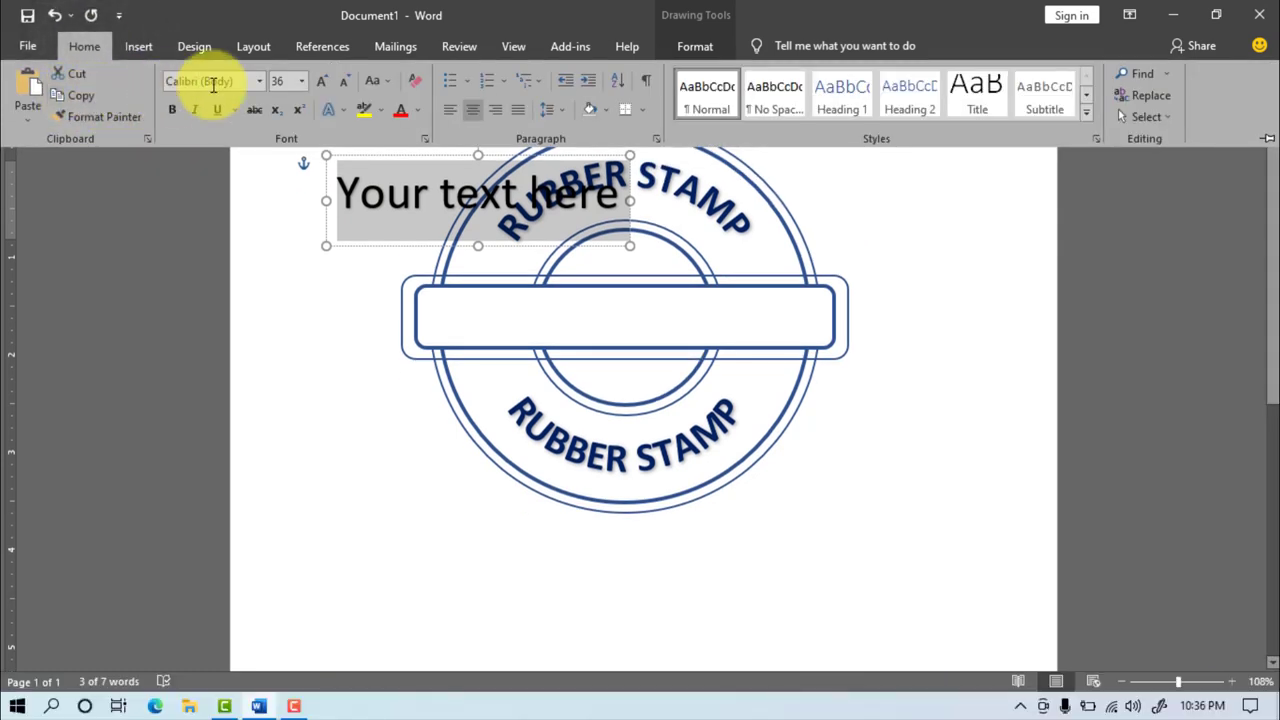
{"action": "left_click", "coordinate": [173, 106]}
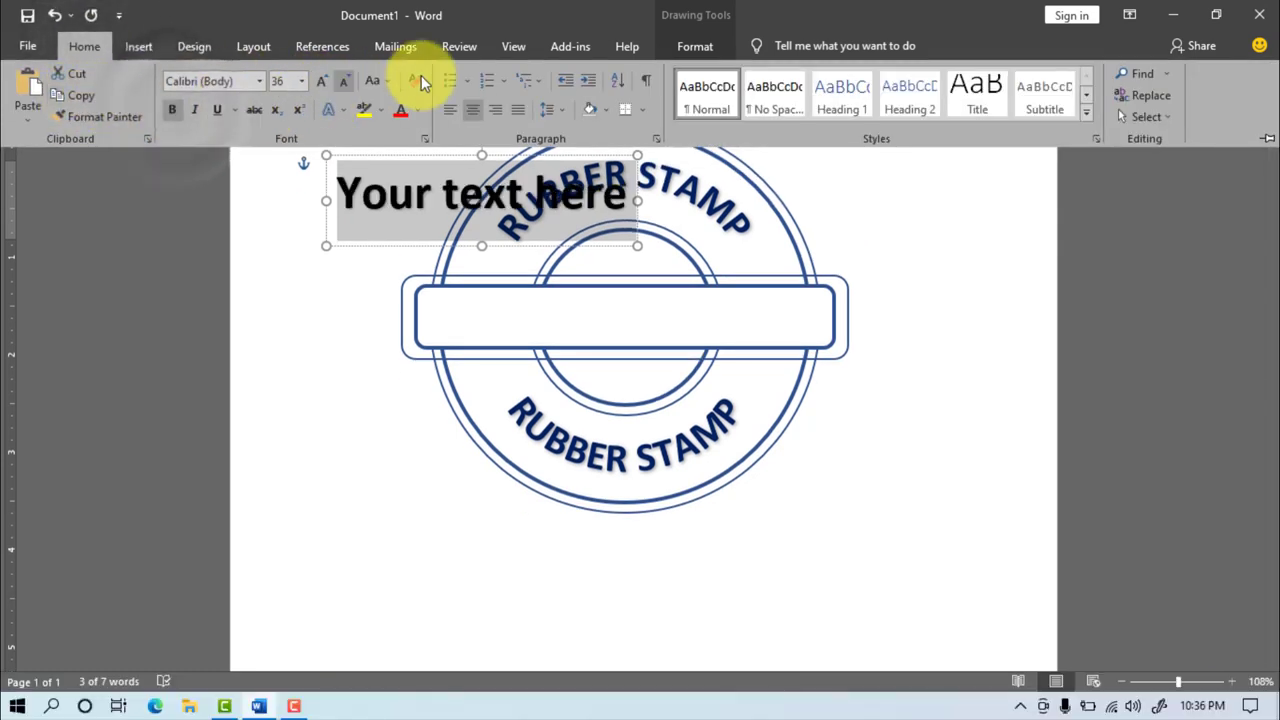
Give the WordArt a dark blue text fill and no text outline.
{"action": "left_click", "coordinate": [699, 45]}
{"action": "left_click", "coordinate": [556, 74]}
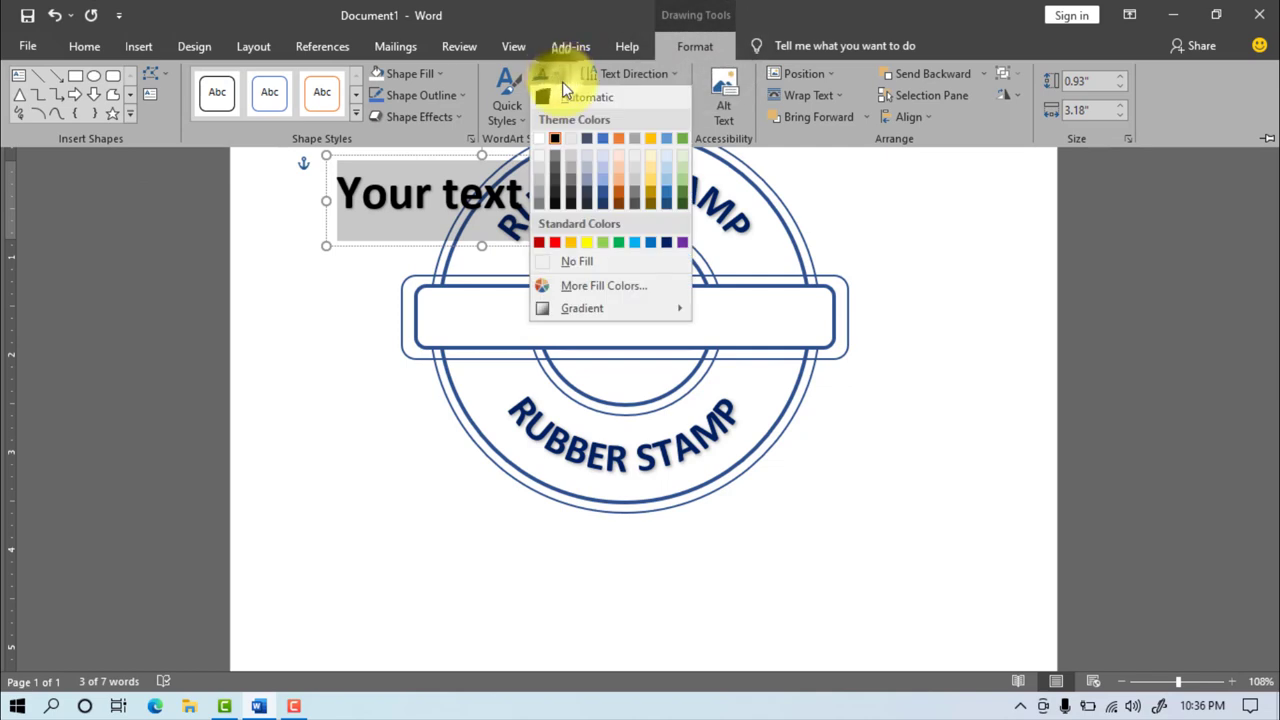
{"action": "left_click", "coordinate": [666, 242]}
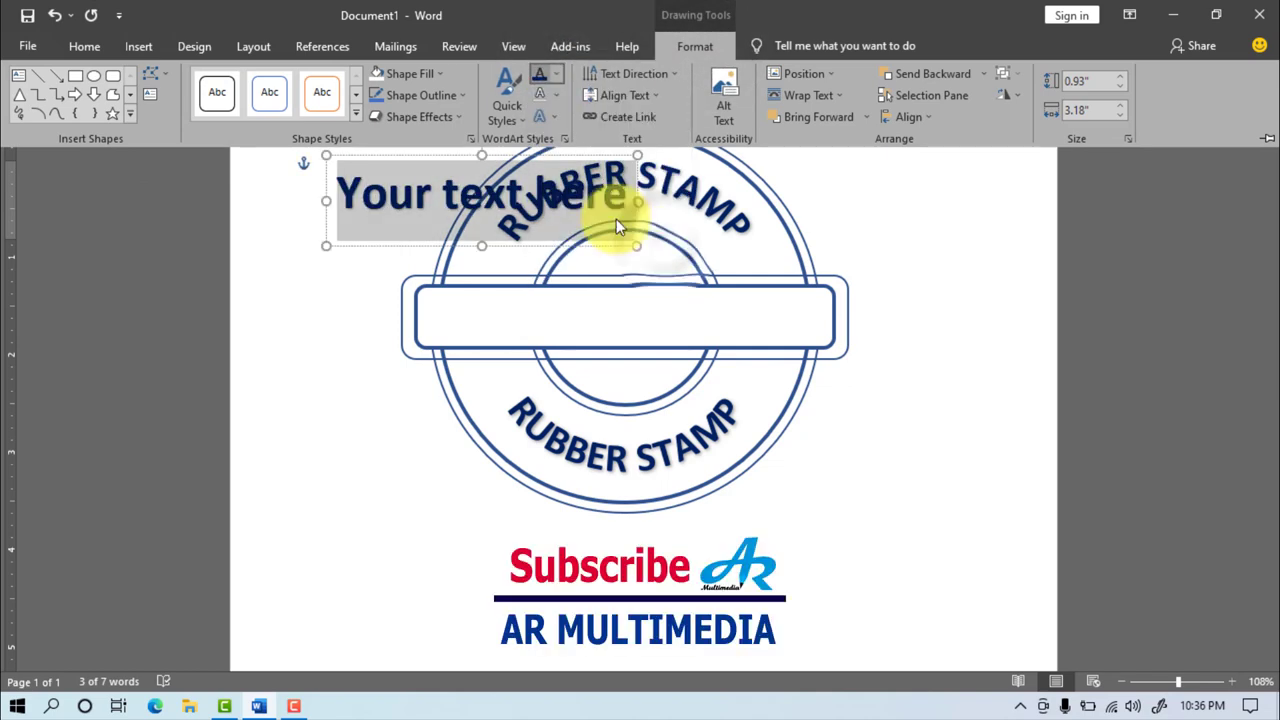
{"action": "left_click", "coordinate": [557, 96]}
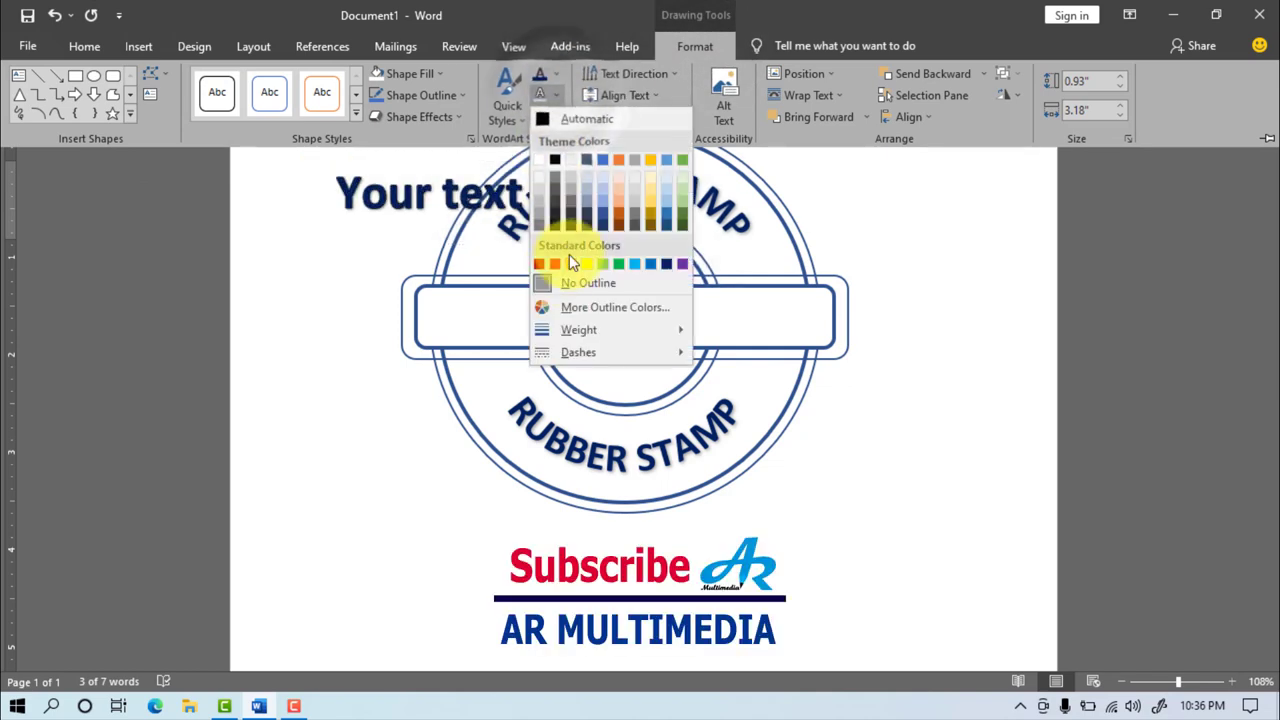
{"action": "left_click", "coordinate": [563, 286]}
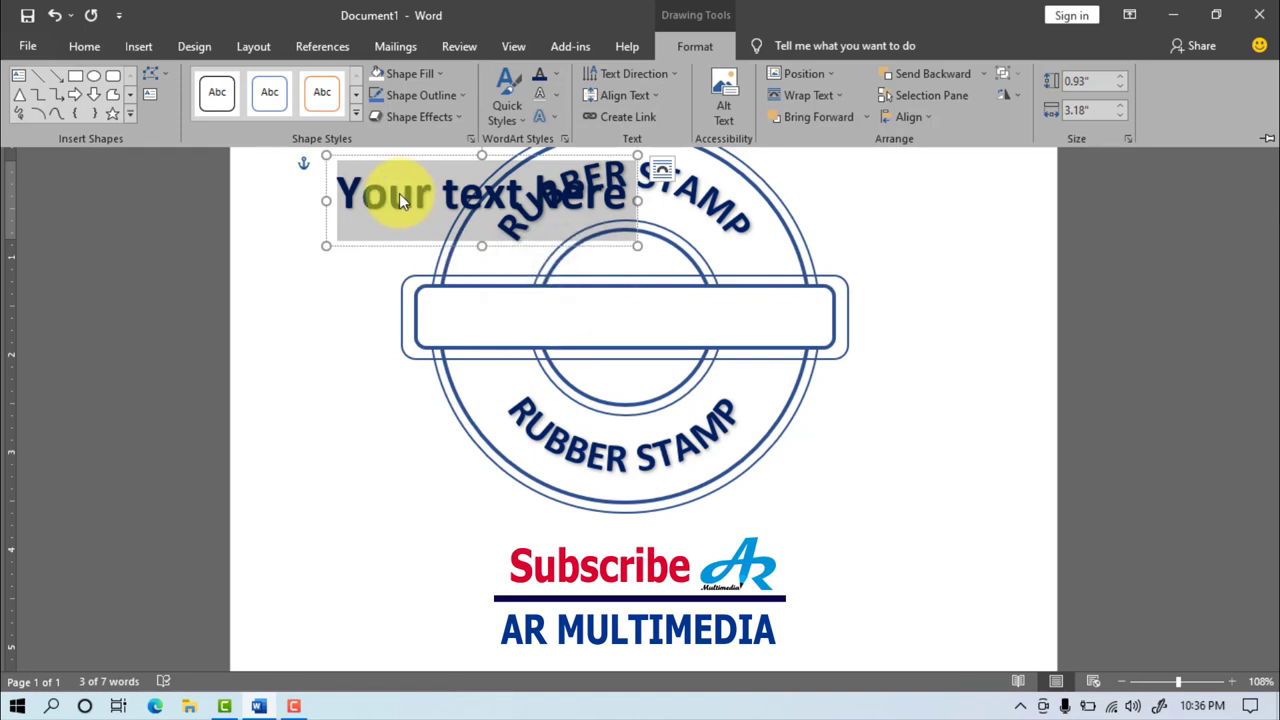
Type RUBBER STAMP and centre the WordArt inside the middle band.
{"action": "type", "text": "RUBBER STA"}
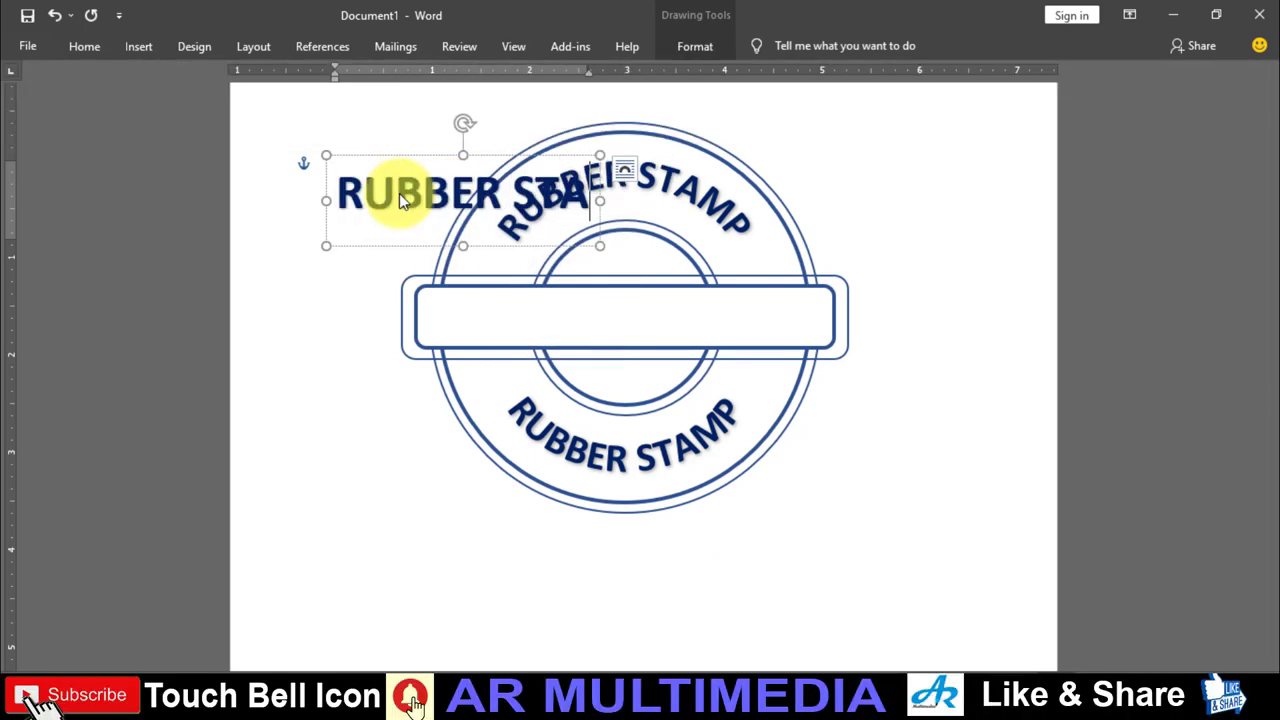
{"action": "type", "text": "MP"}
{"action": "left_click_drag", "start_coordinate": [372, 156], "coordinate": [518, 276]}
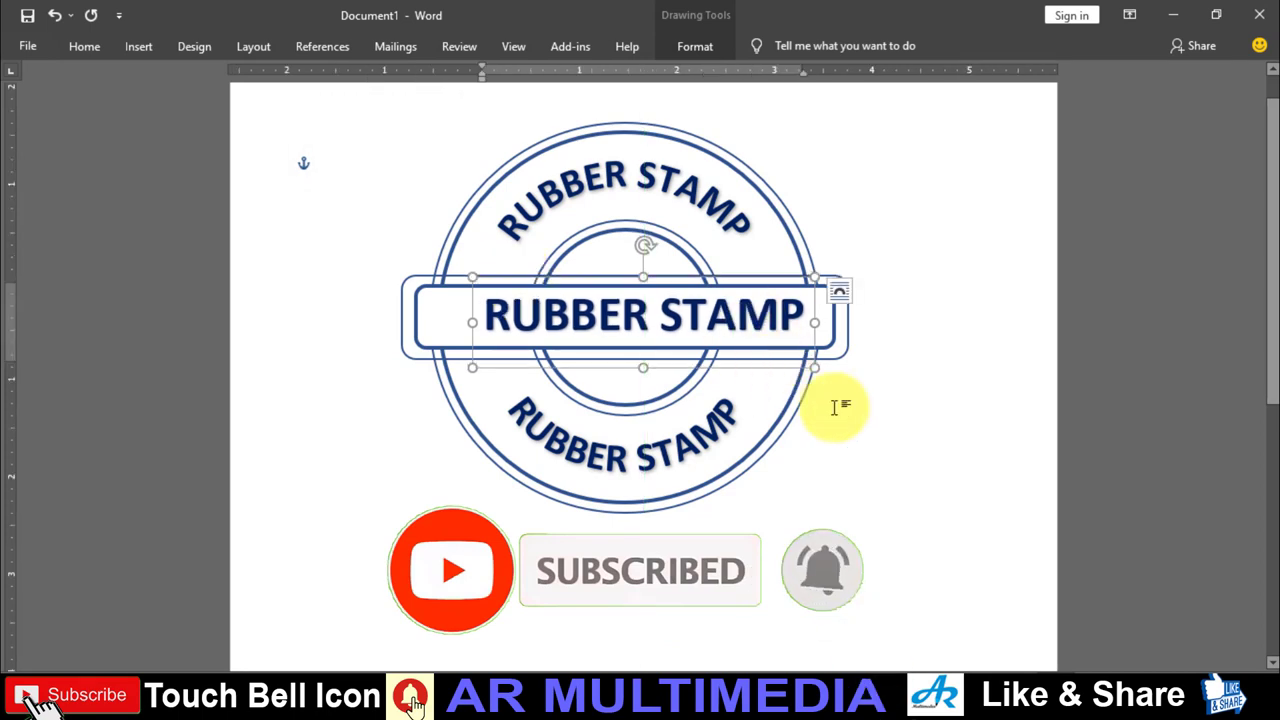
{"action": "left_click", "coordinate": [884, 427]}
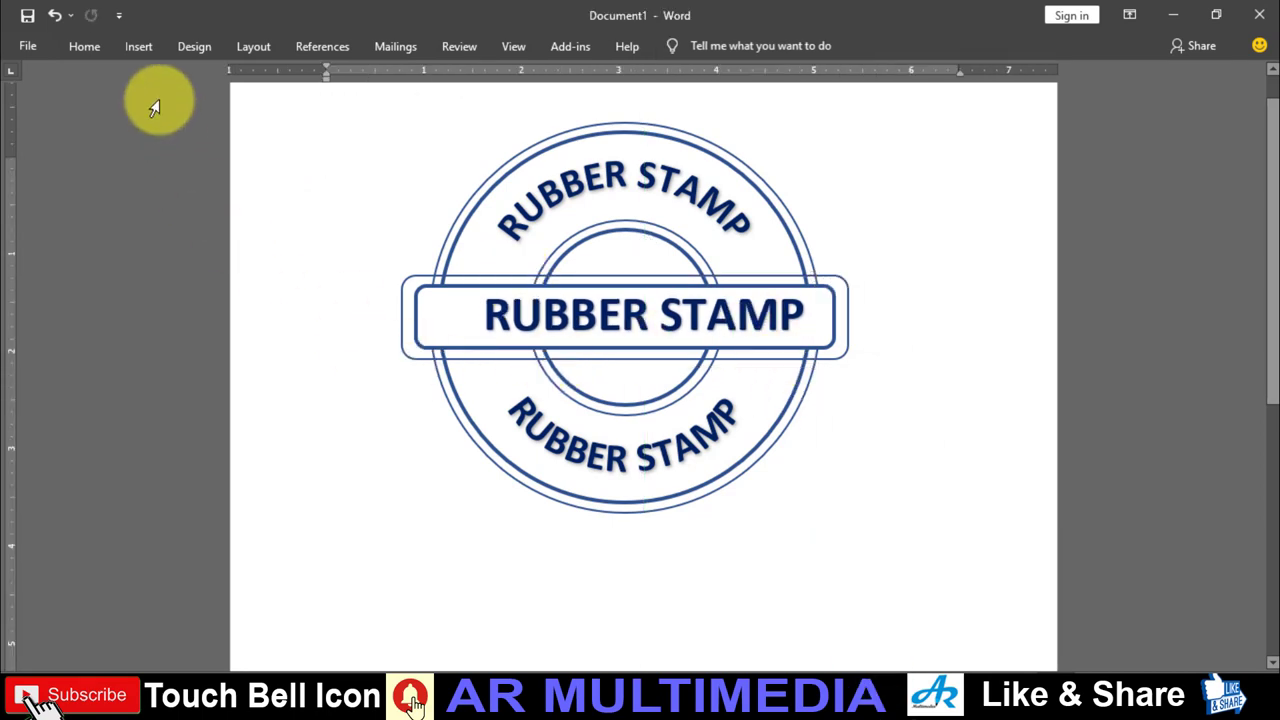
Draw a small 5-point star at the left end of the middle band.
{"action": "left_click", "coordinate": [141, 48]}
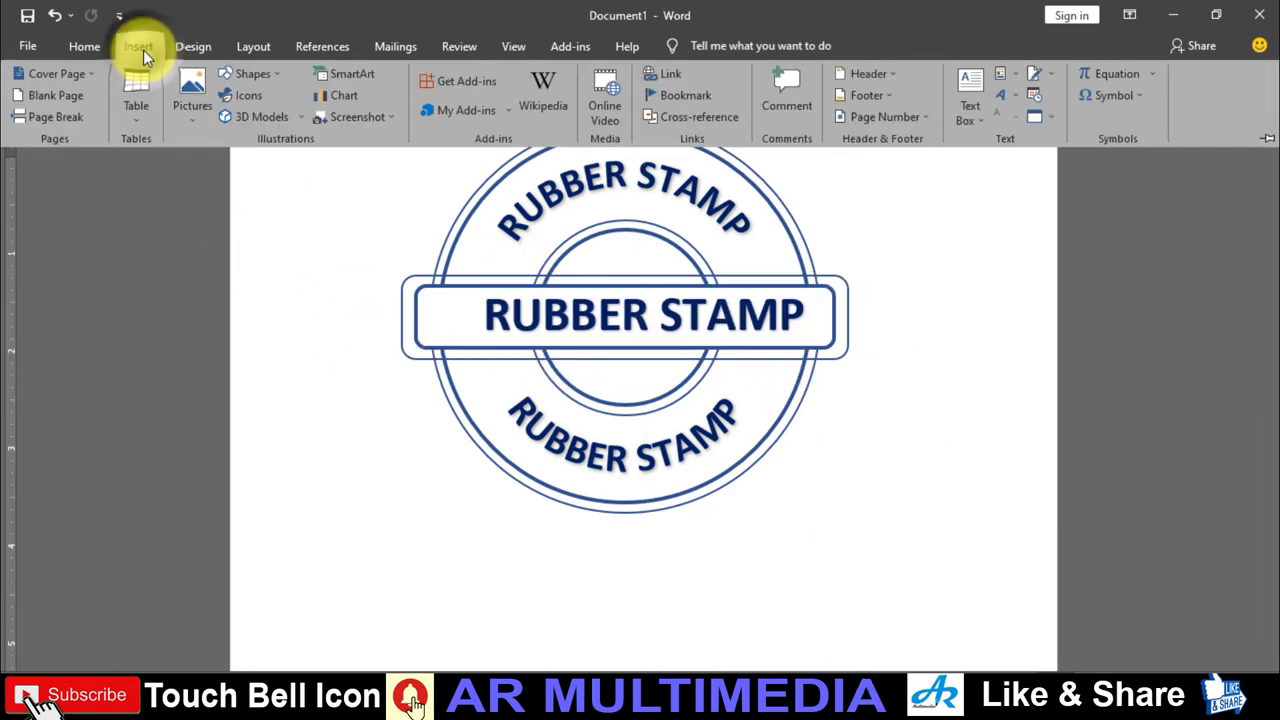
{"action": "left_click", "coordinate": [262, 74]}
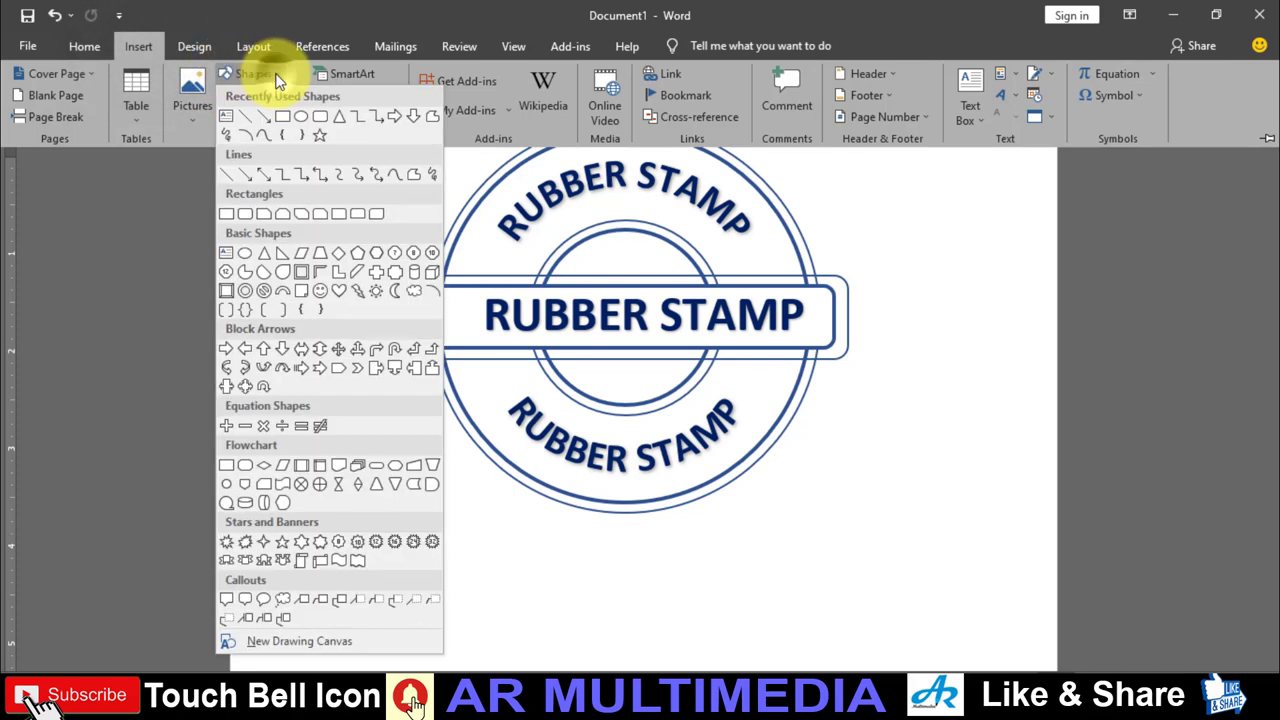
{"action": "left_click", "coordinate": [279, 543]}
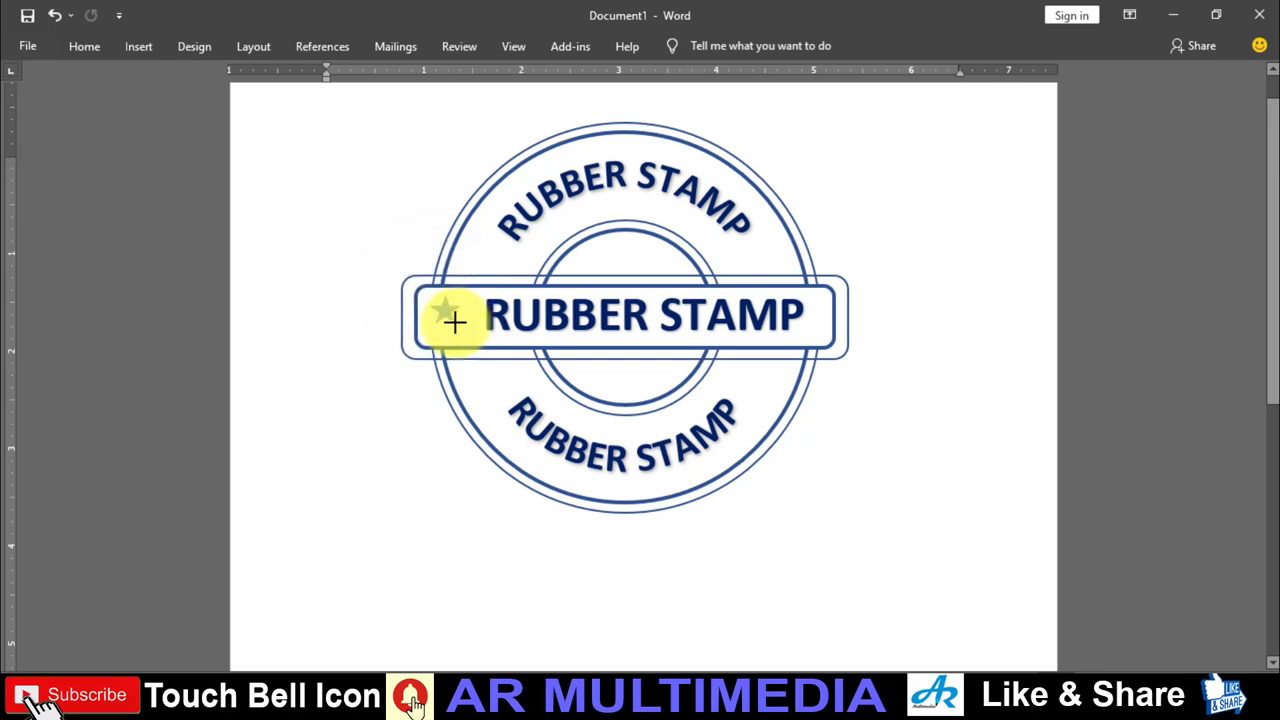
{"action": "left_click_drag", "start_coordinate": [454, 321], "coordinate": [453, 314]}
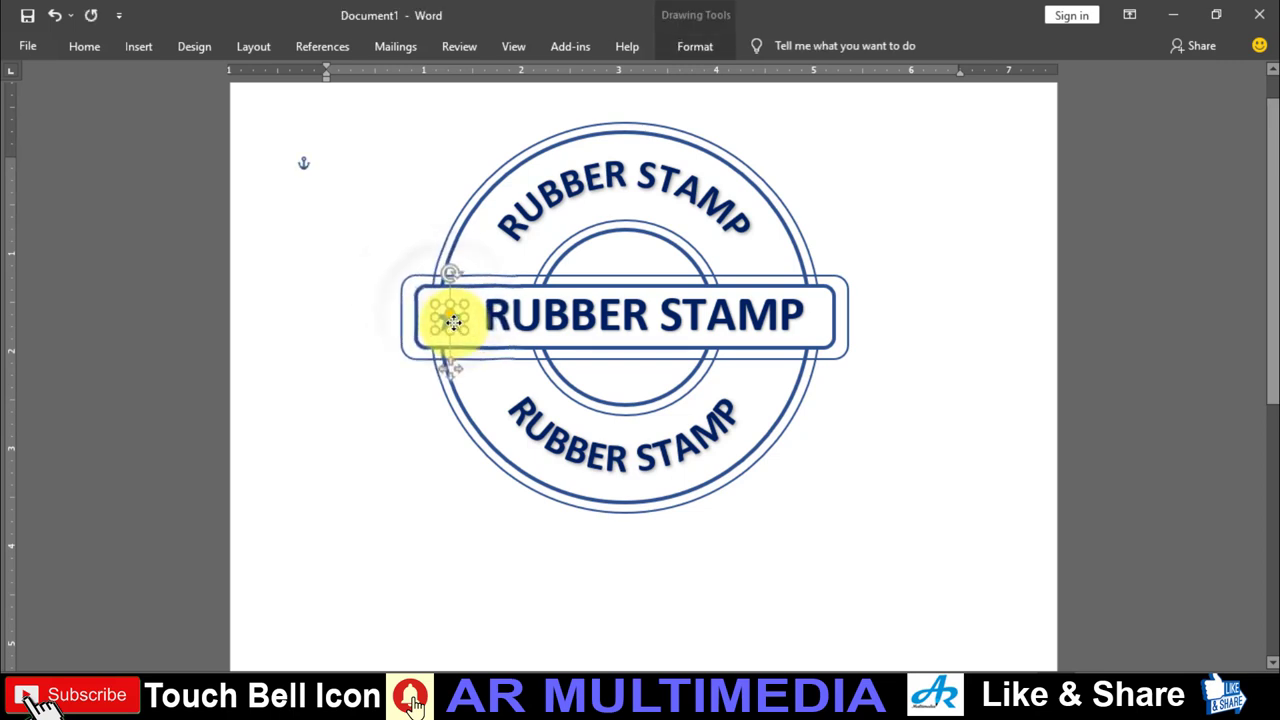
Change the star's Shape Outline setting.
{"action": "left_click", "coordinate": [699, 51]}
{"action": "left_click", "coordinate": [466, 97]}
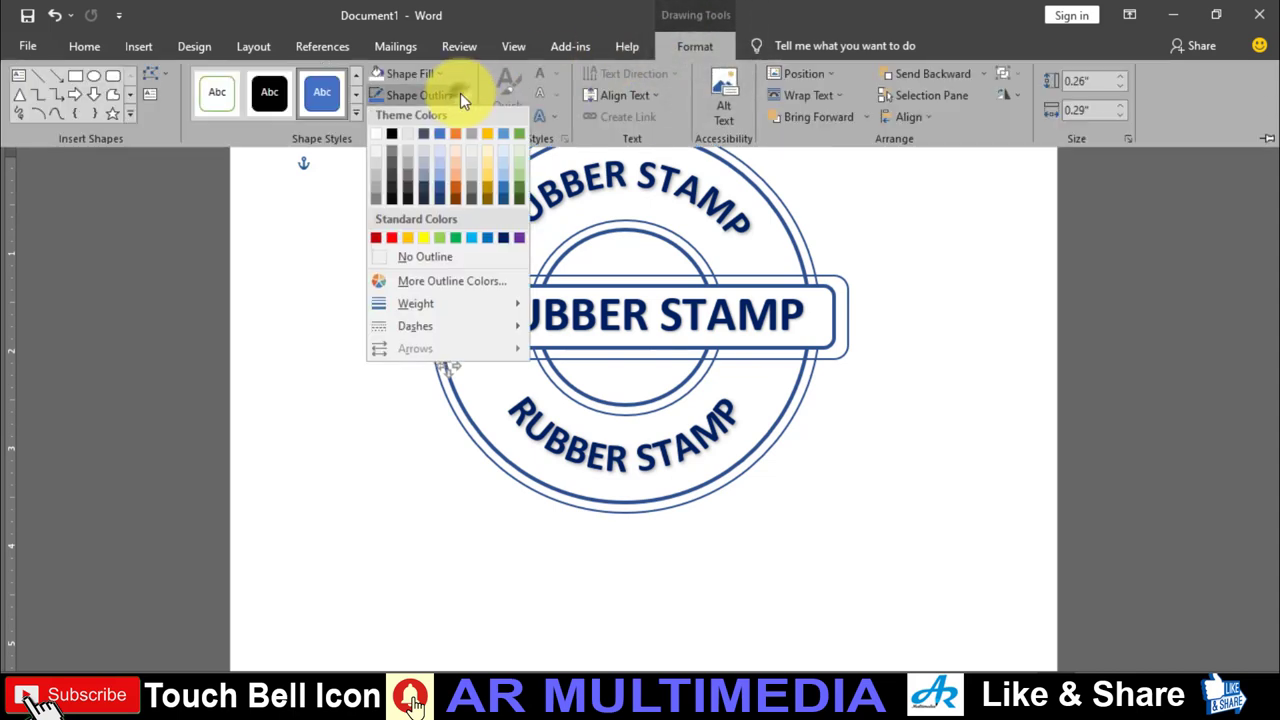
{"action": "left_click", "coordinate": [415, 259]}
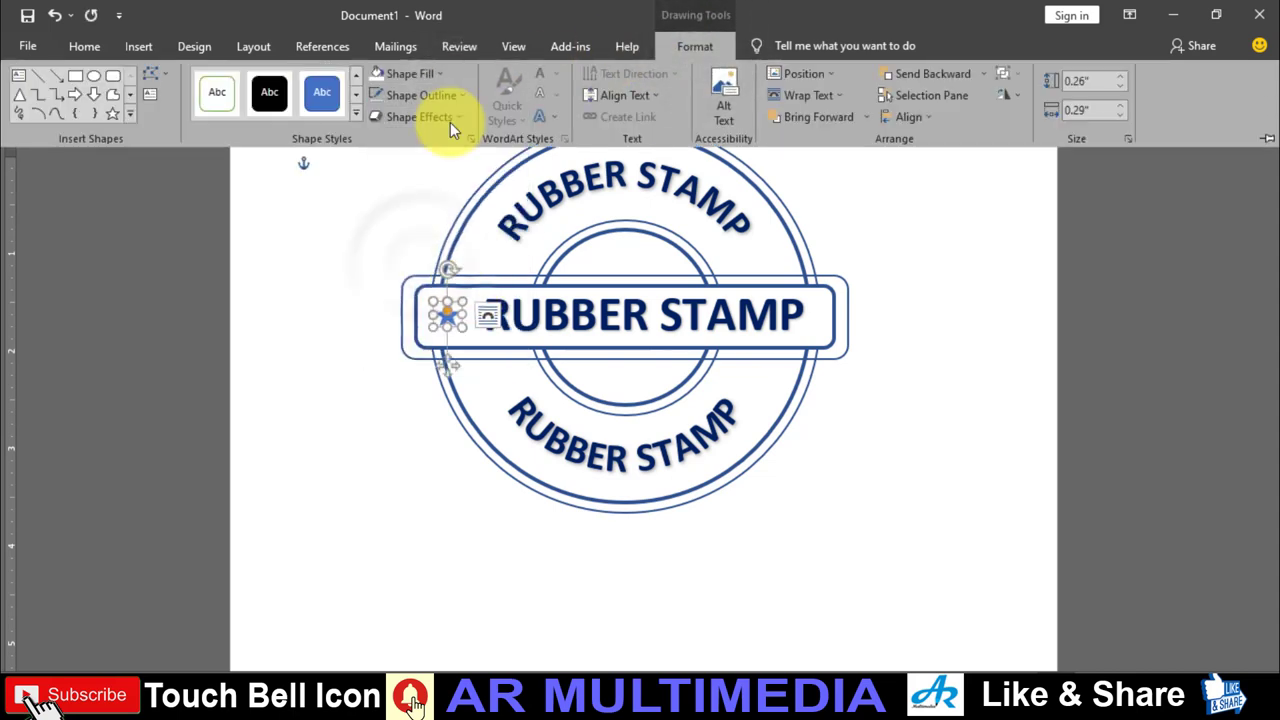
Fill the star dark blue and copy it.
{"action": "left_click", "coordinate": [439, 73]}
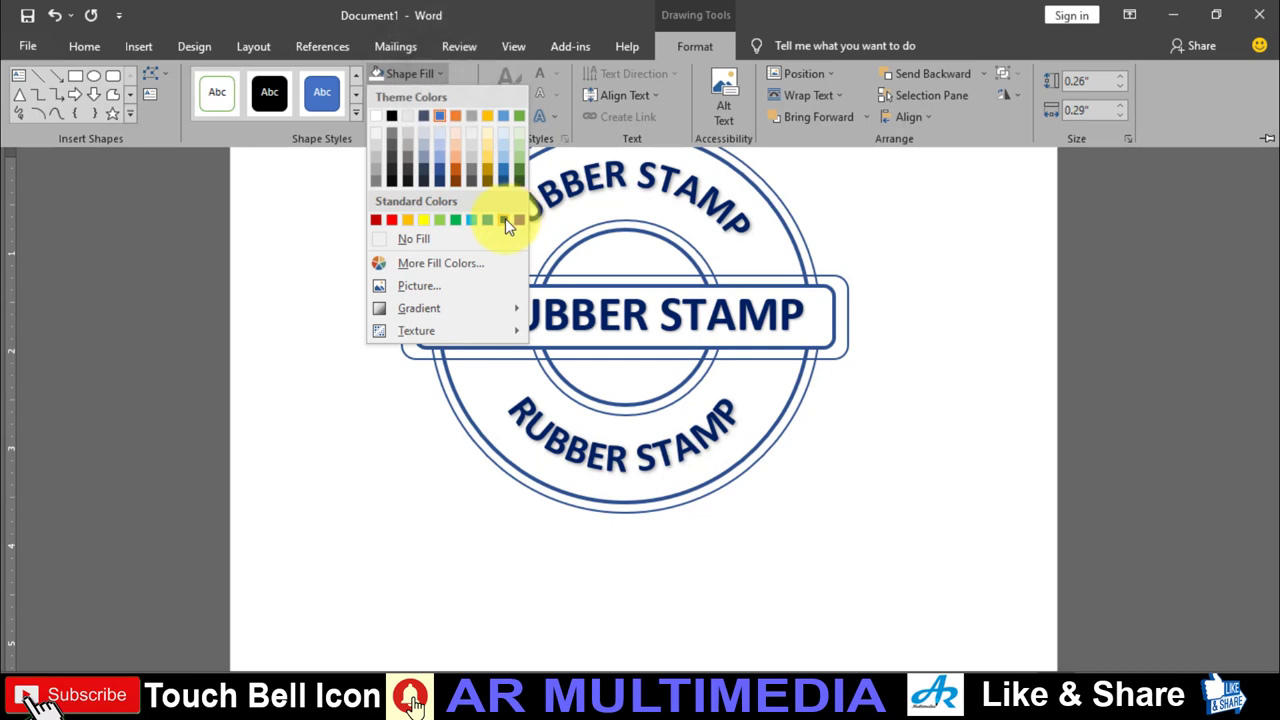
{"action": "left_click", "coordinate": [505, 218]}
{"action": "left_click", "coordinate": [84, 47]}
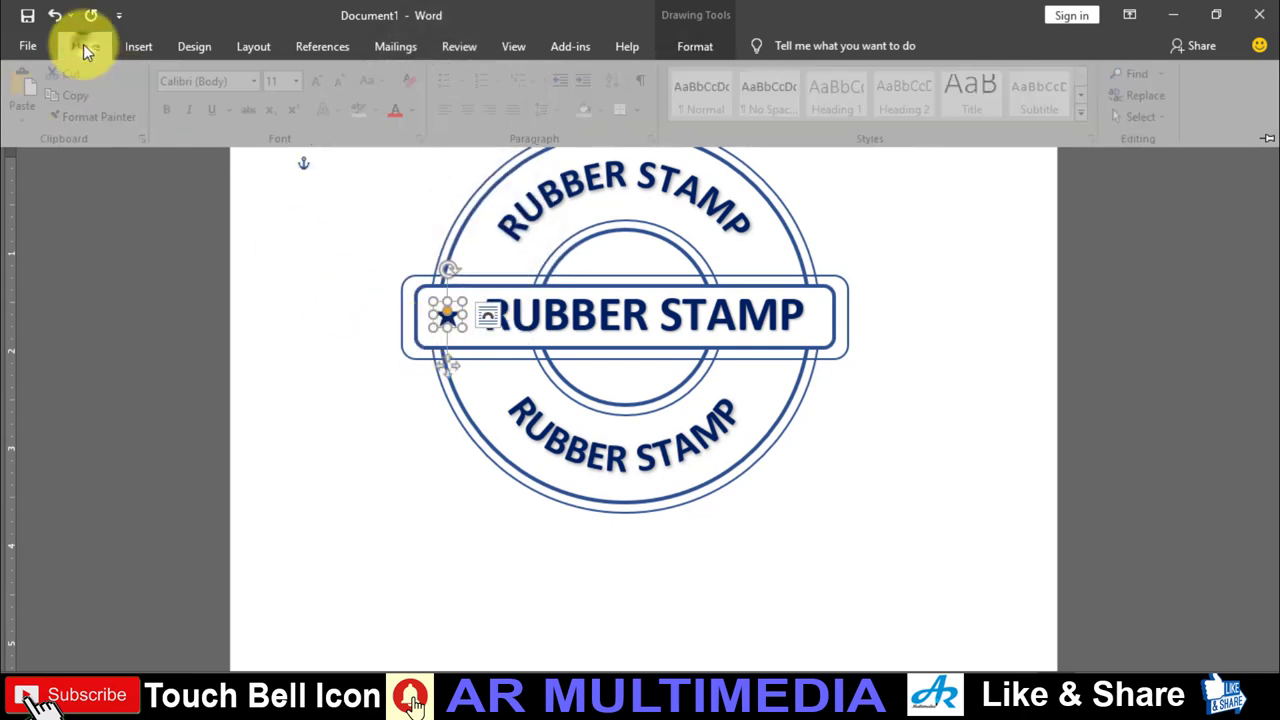
{"action": "double_click", "coordinate": [84, 47]}
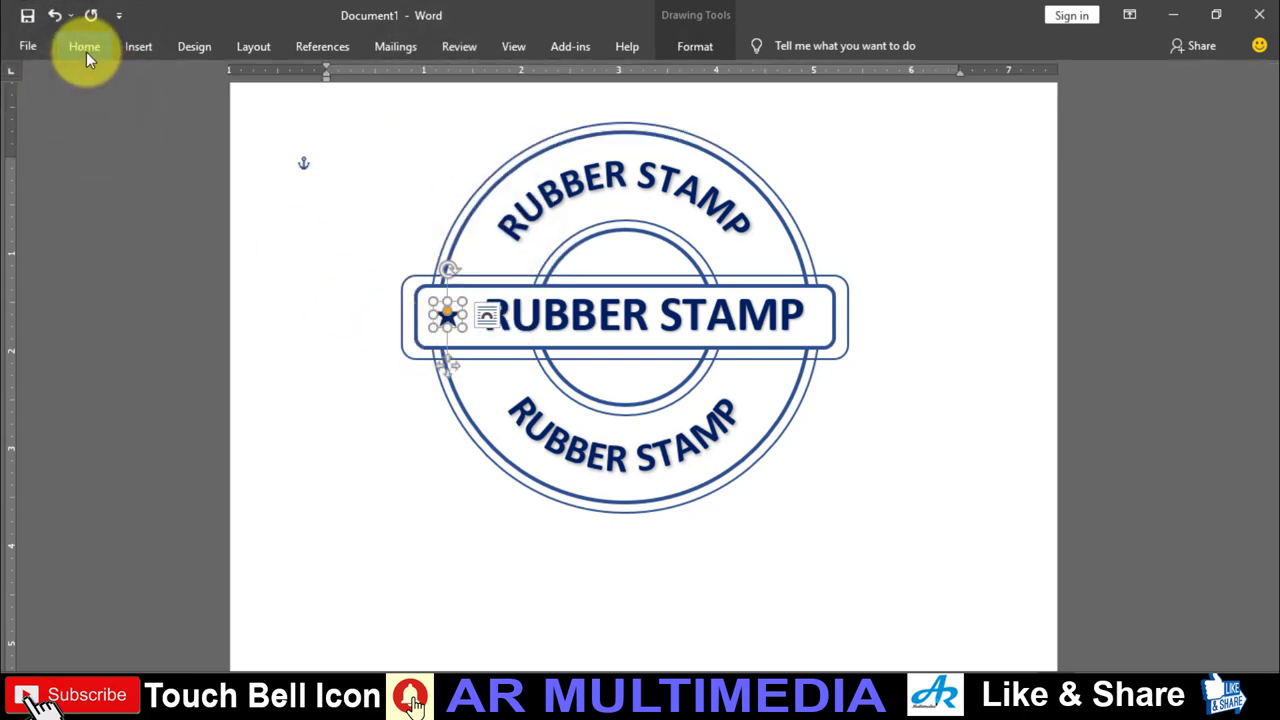
Paste a copy of the star and place it at the band's right end after STAMP.
{"action": "left_click", "coordinate": [80, 46]}
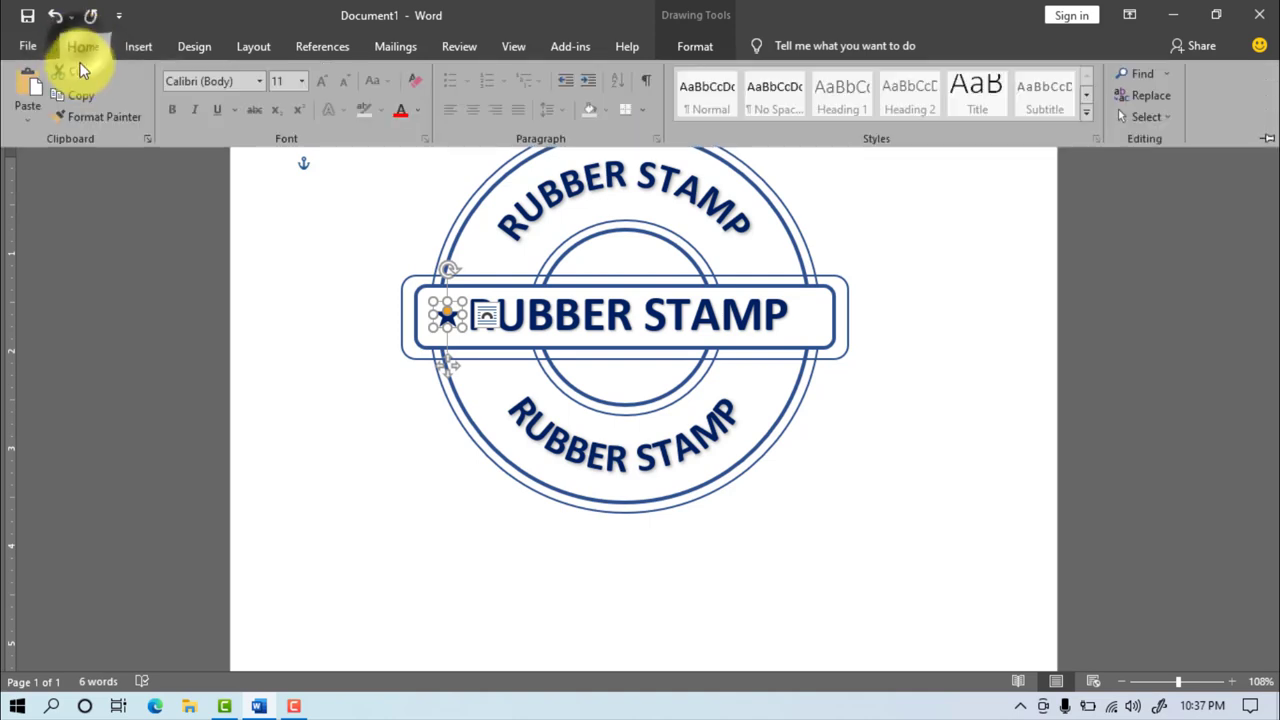
{"action": "left_click", "coordinate": [29, 85]}
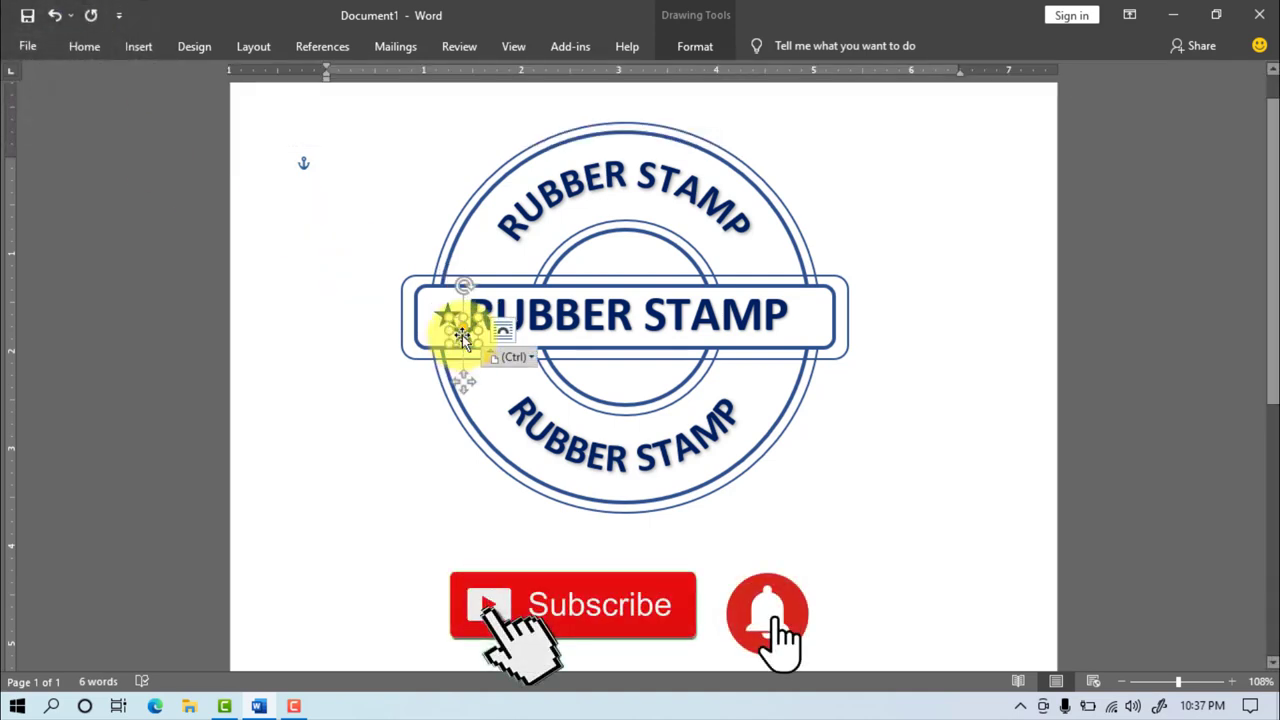
{"action": "left_click_drag", "start_coordinate": [462, 338], "coordinate": [810, 318]}
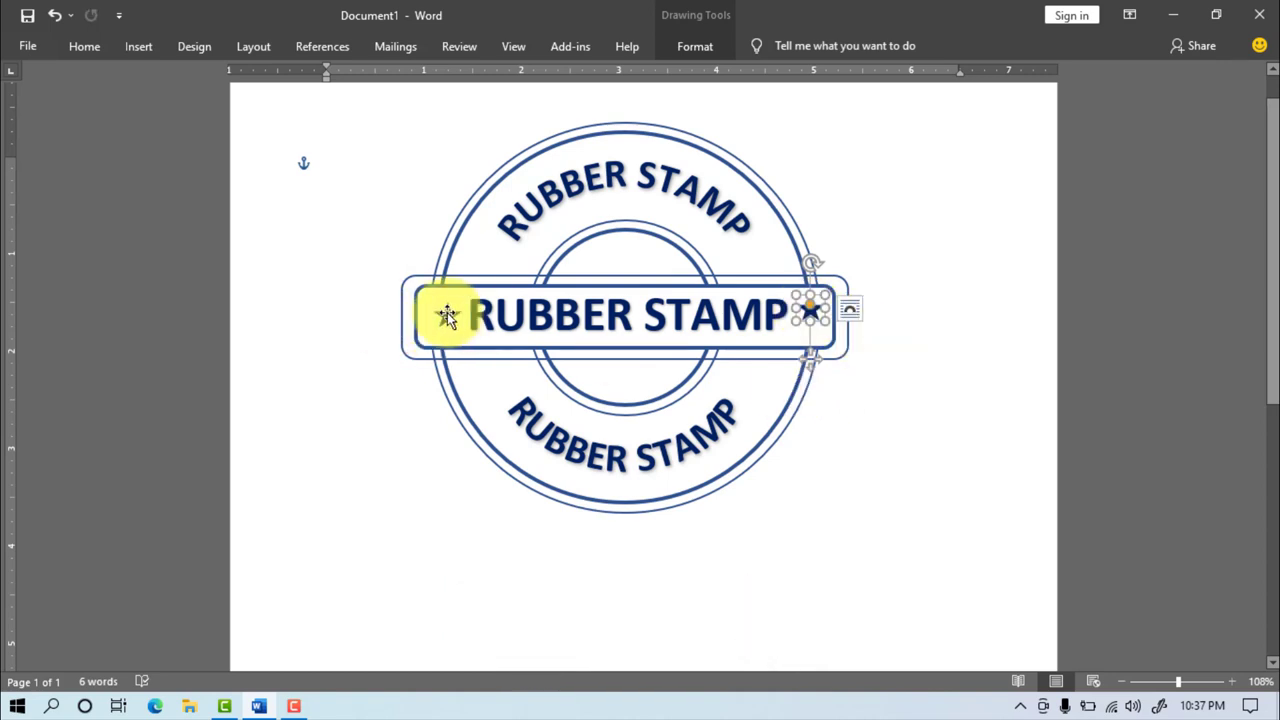
{"action": "left_click", "coordinate": [694, 53]}
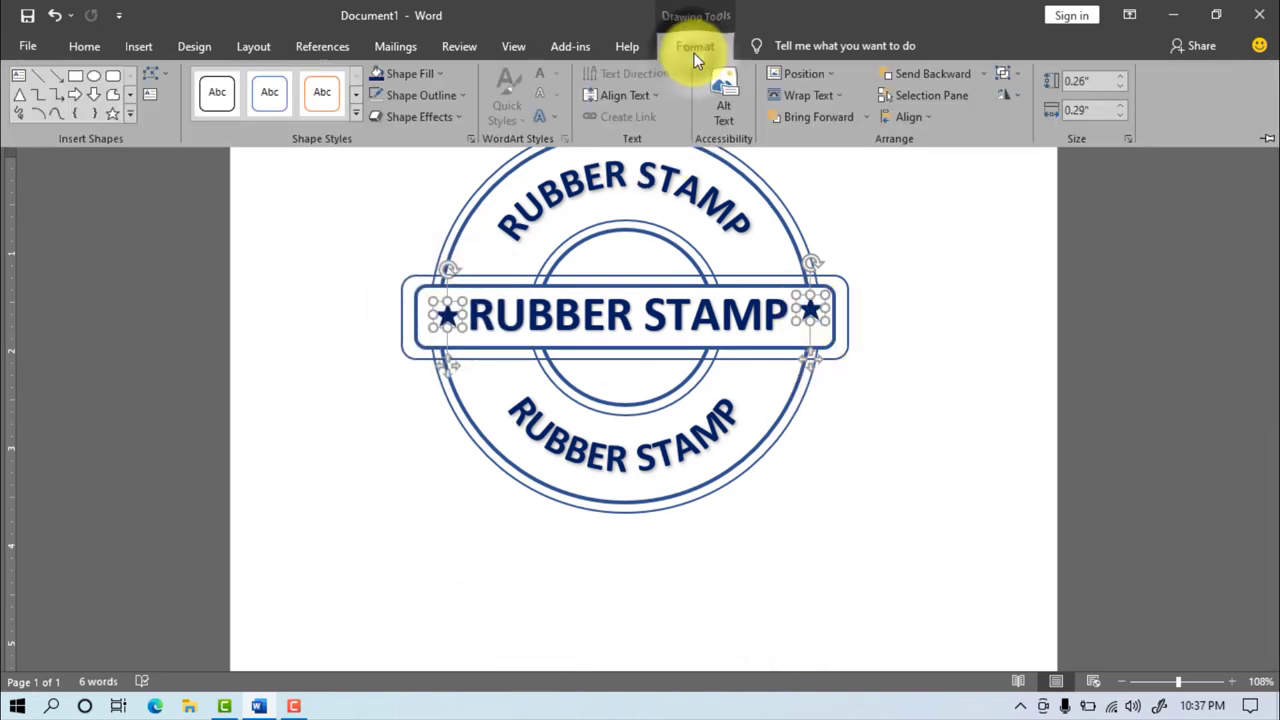
Align the two band stars to the same top edge.
{"action": "left_click", "coordinate": [930, 118]}
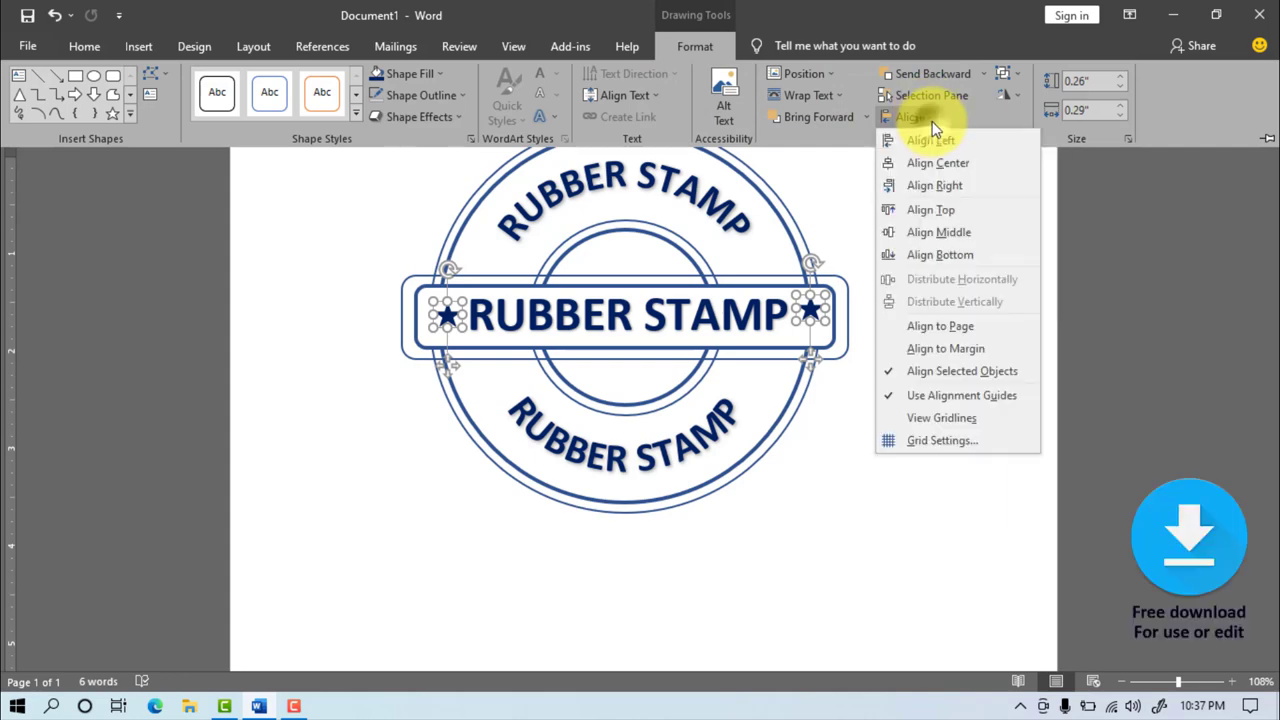
{"action": "left_click", "coordinate": [928, 215]}
{"action": "left_click", "coordinate": [906, 338]}
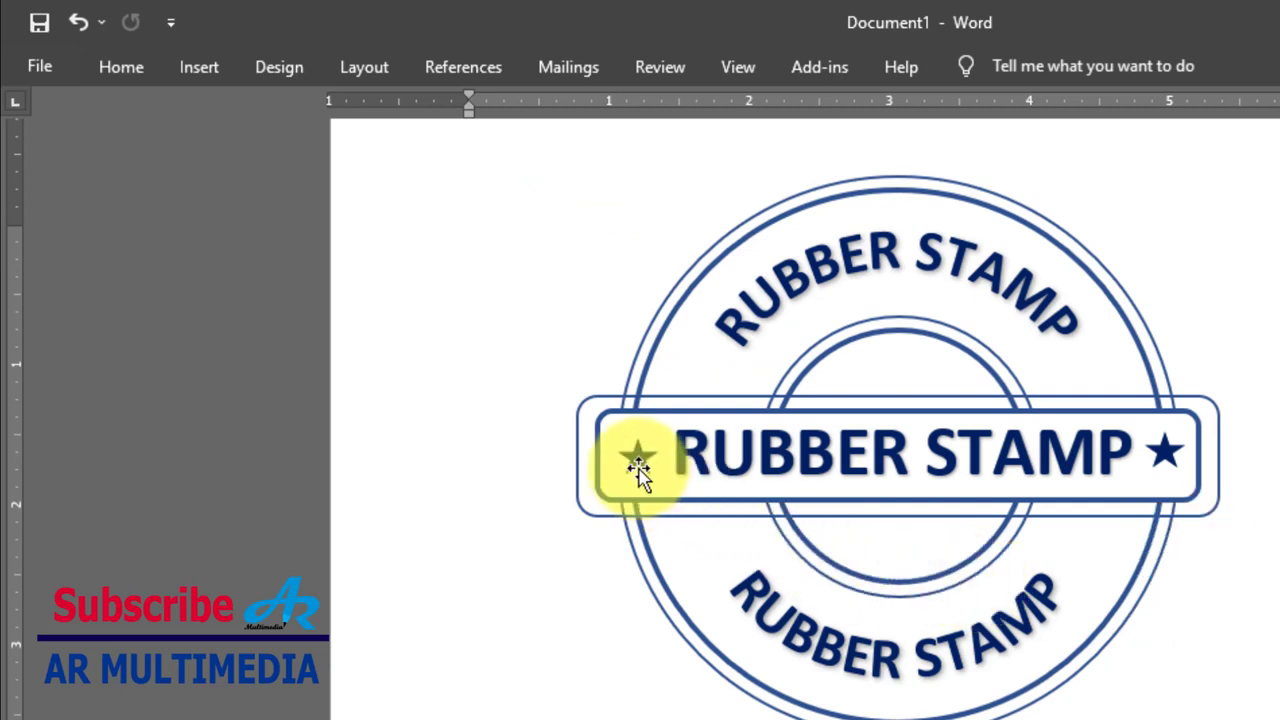
Copy the left band star and paste several copies of it.
{"action": "left_click", "coordinate": [639, 462]}
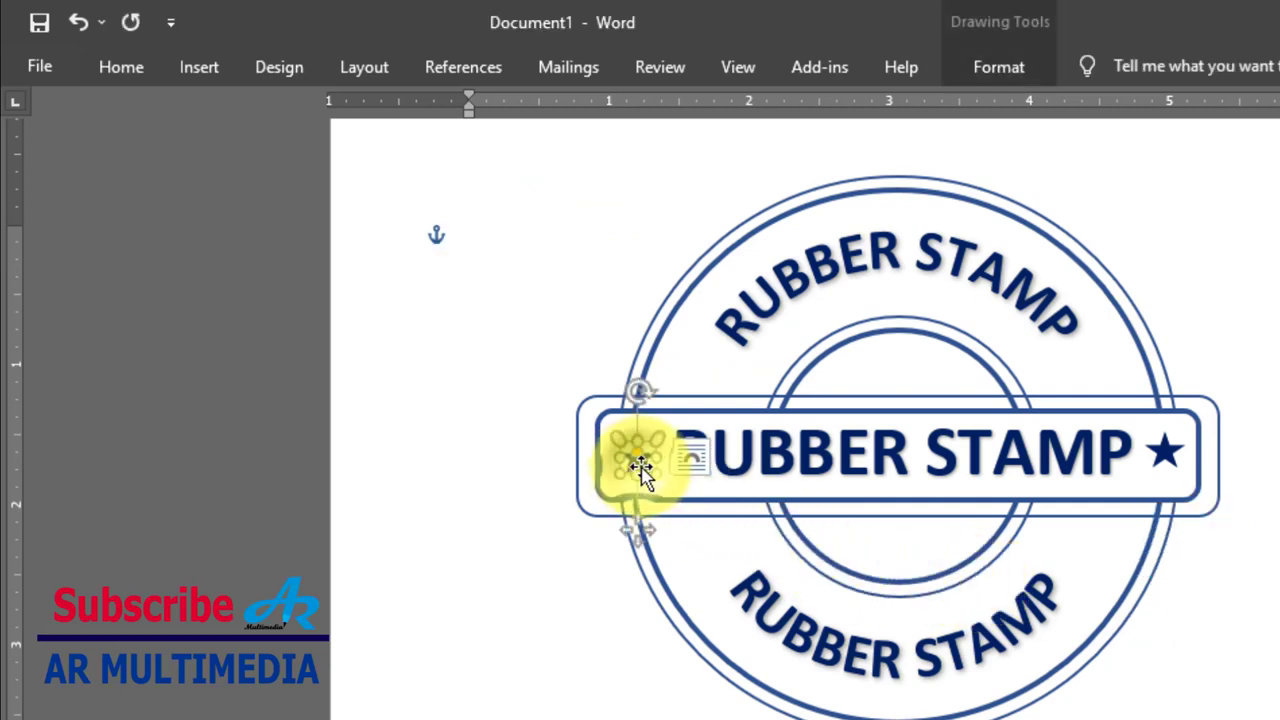
{"action": "left_click", "coordinate": [118, 60]}
{"action": "left_click", "coordinate": [114, 136]}
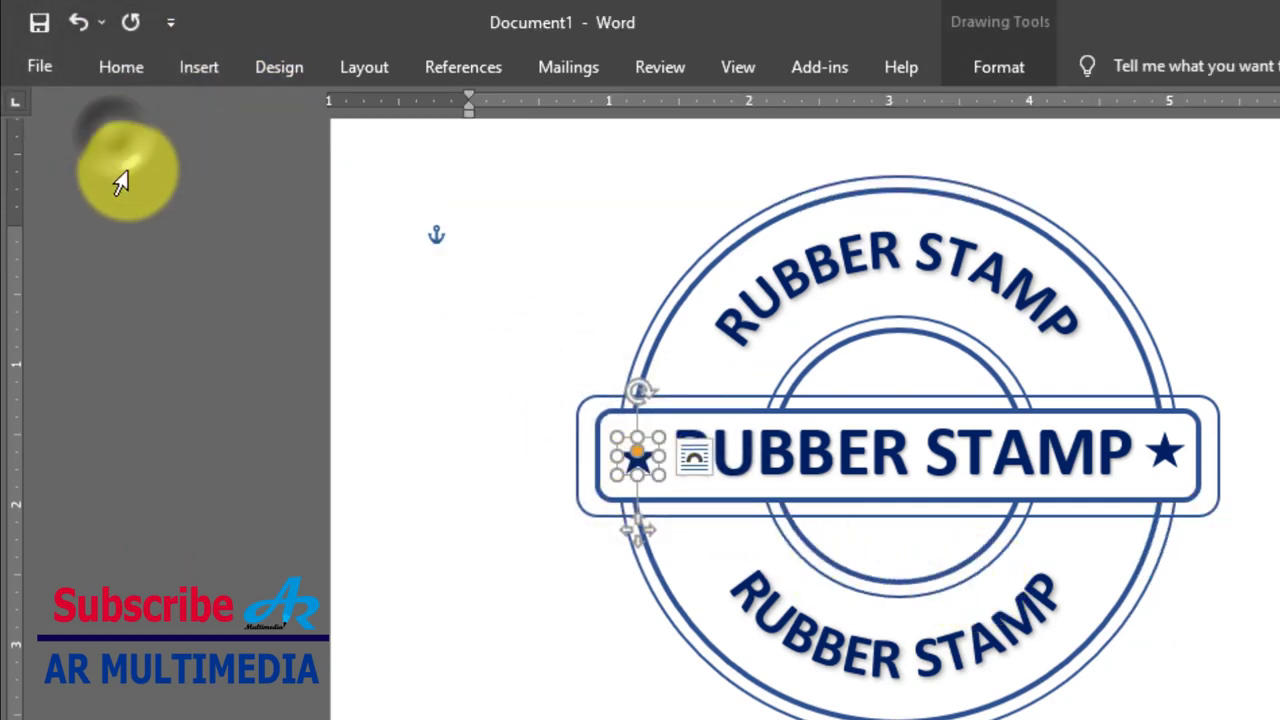
{"action": "left_click", "coordinate": [112, 70]}
{"action": "left_click", "coordinate": [52, 128]}
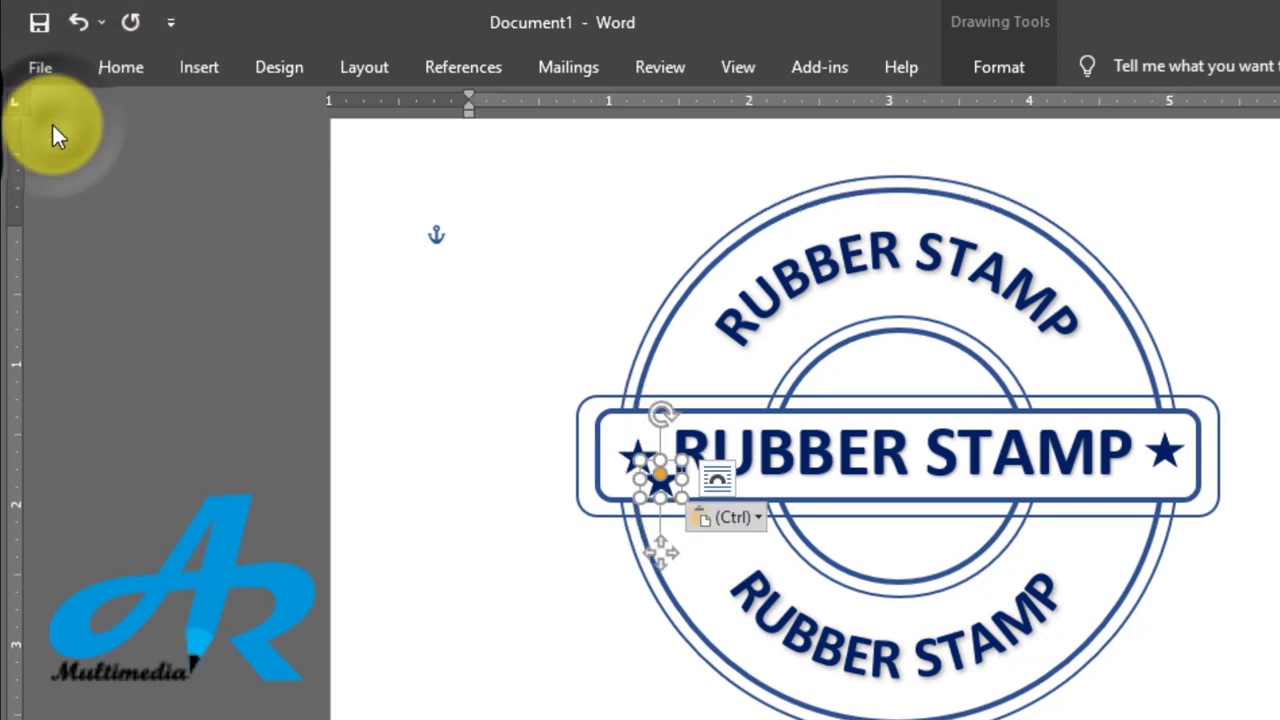
{"action": "left_click", "coordinate": [94, 67]}
{"action": "left_click", "coordinate": [55, 134]}
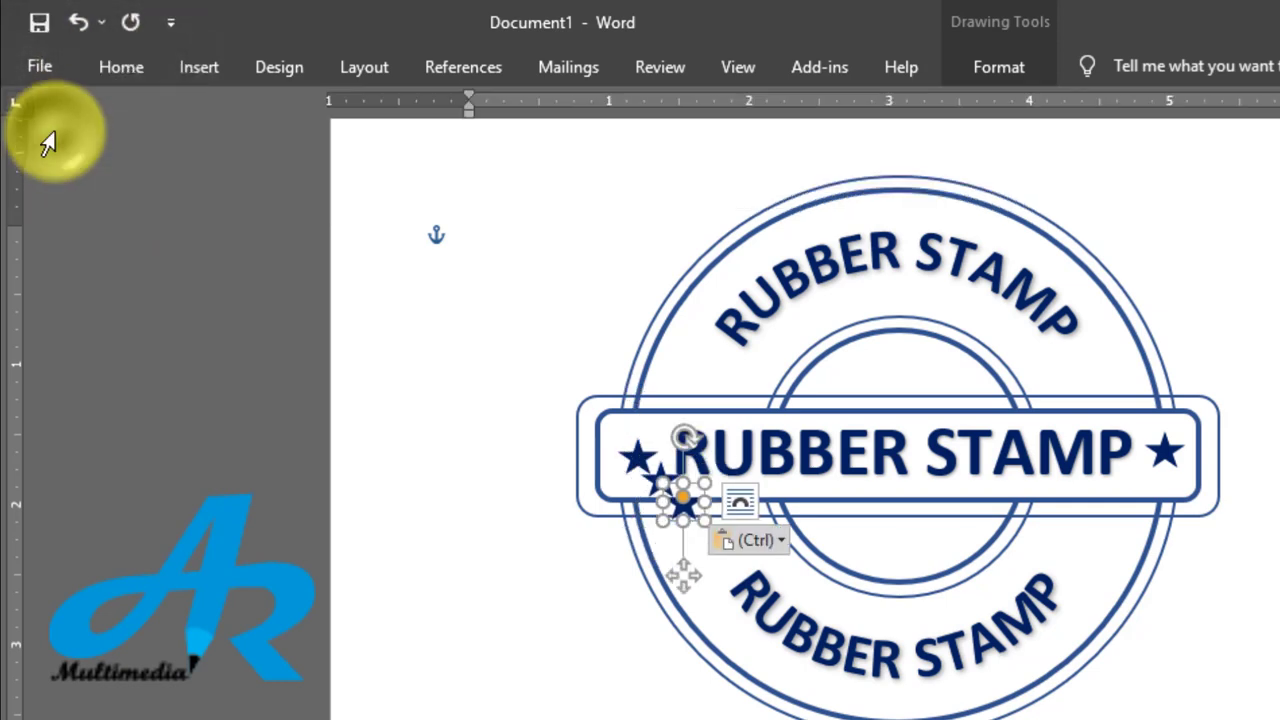
{"action": "left_click", "coordinate": [110, 62]}
{"action": "left_click", "coordinate": [52, 130]}
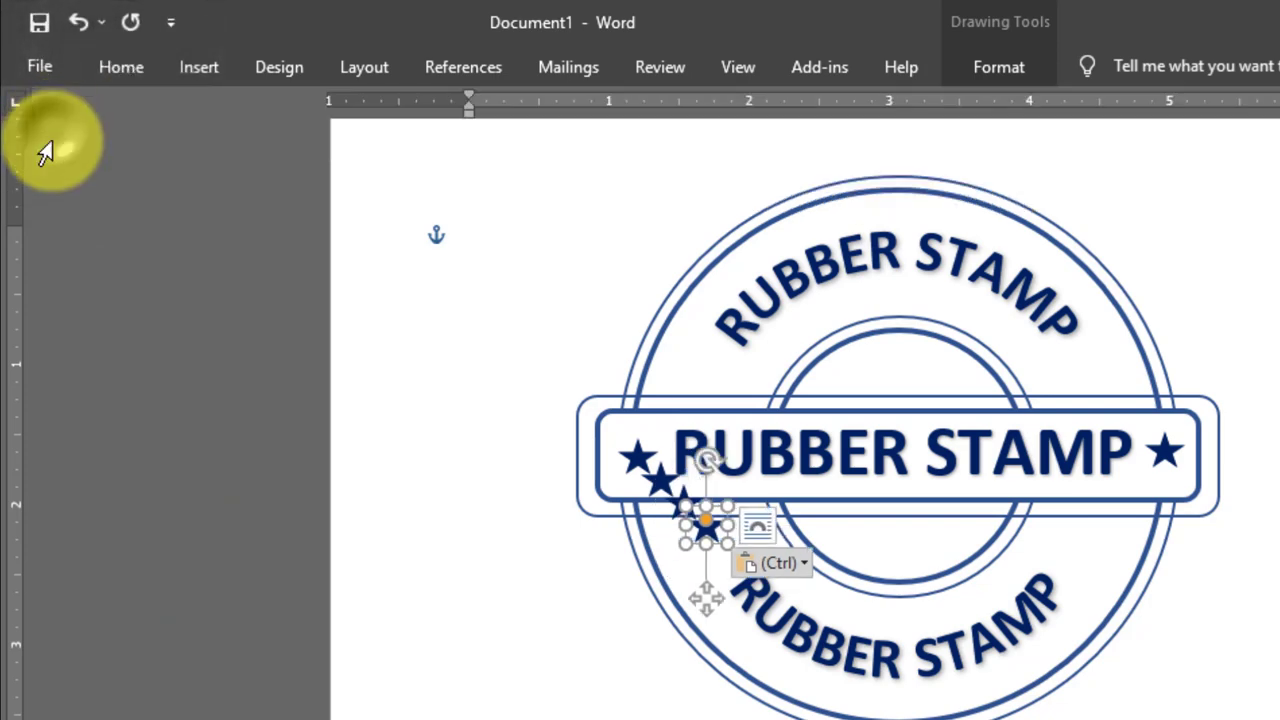
Place star copies below the banner's right side and above its left side.
{"action": "mouse_move", "coordinate": [700, 528]}
{"action": "left_mouse_down"}
{"action": "mouse_move", "coordinate": [812, 565]}
{"action": "mouse_move", "coordinate": [800, 550]}
{"action": "left_mouse_up"}
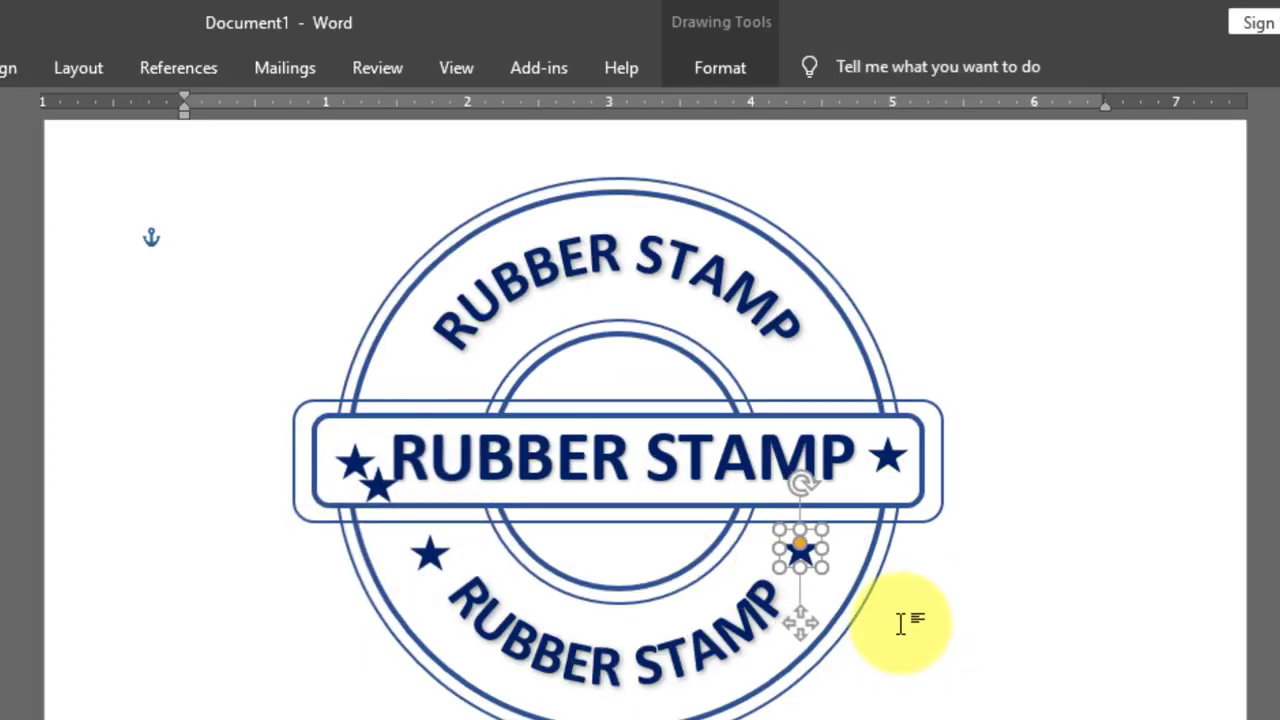
{"action": "left_click", "coordinate": [900, 623]}
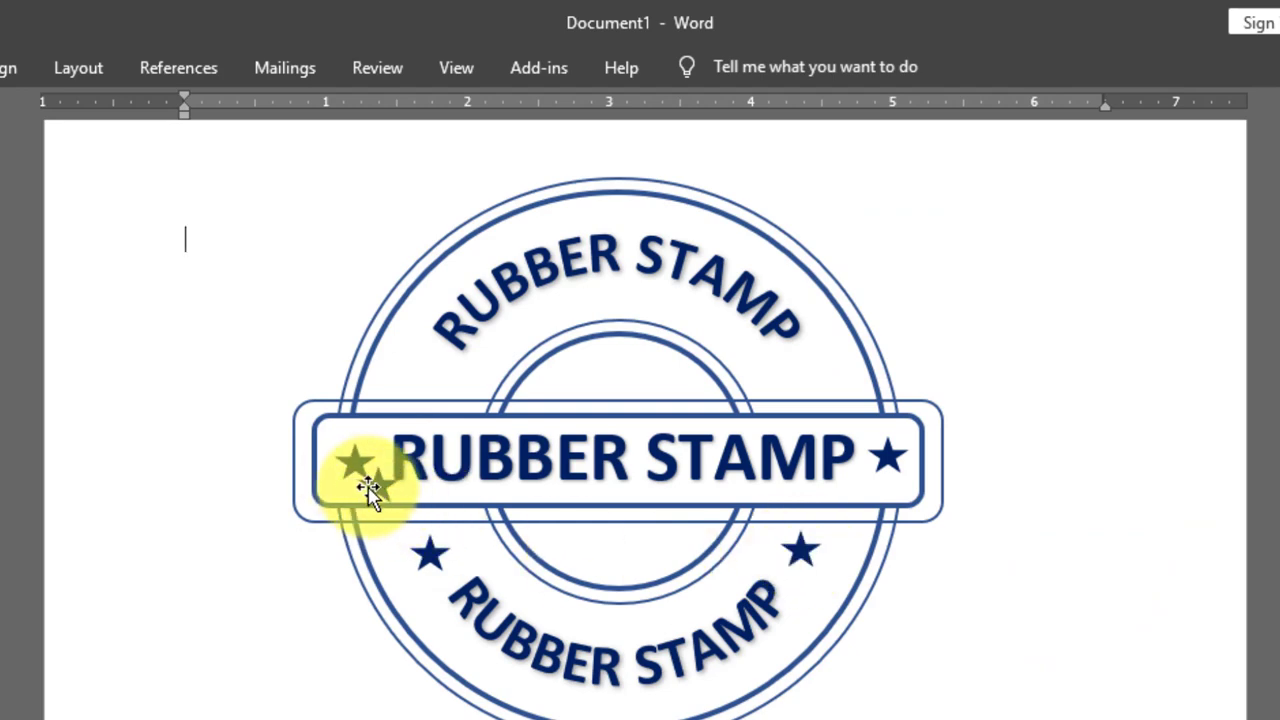
{"action": "mouse_move", "coordinate": [368, 490]}
{"action": "left_mouse_down"}
{"action": "mouse_move", "coordinate": [380, 440]}
{"action": "mouse_move", "coordinate": [427, 387]}
{"action": "left_mouse_up"}
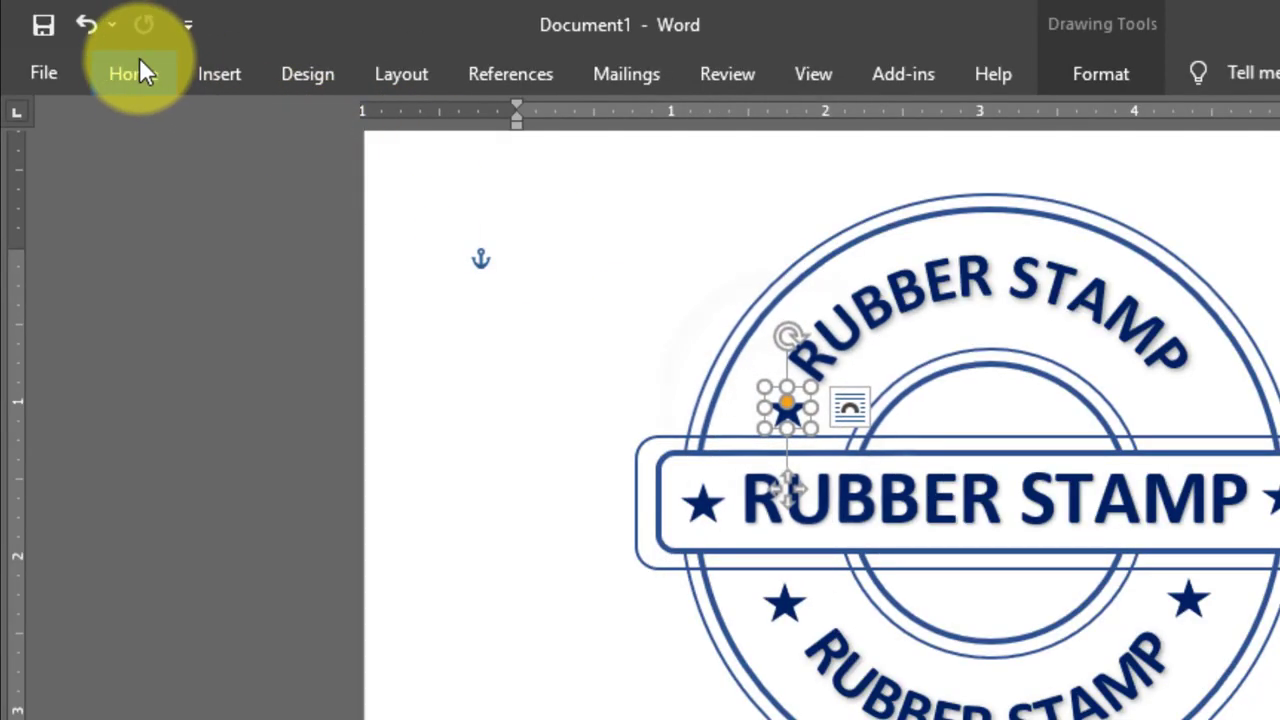
Paste three star copies and place them above the banner's right side and at the inner ring's bottom.
{"action": "left_click", "coordinate": [136, 63]}
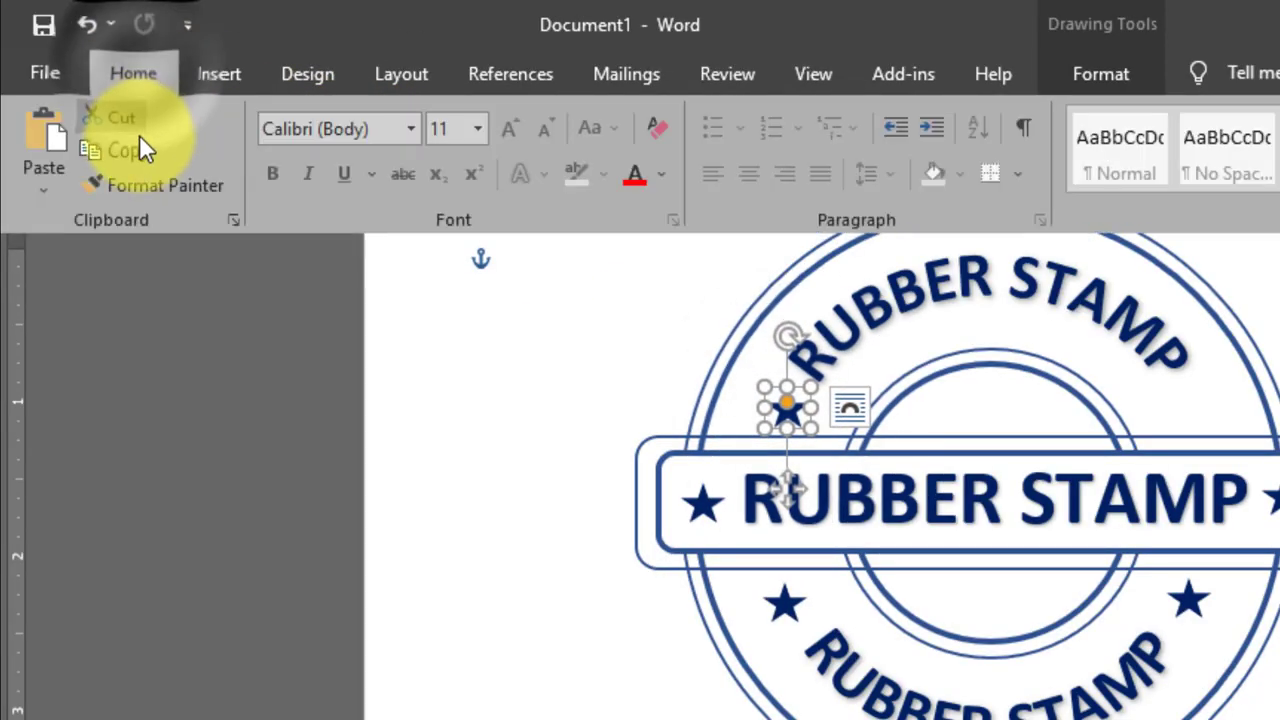
{"action": "left_click", "coordinate": [139, 148]}
{"action": "left_click", "coordinate": [139, 71]}
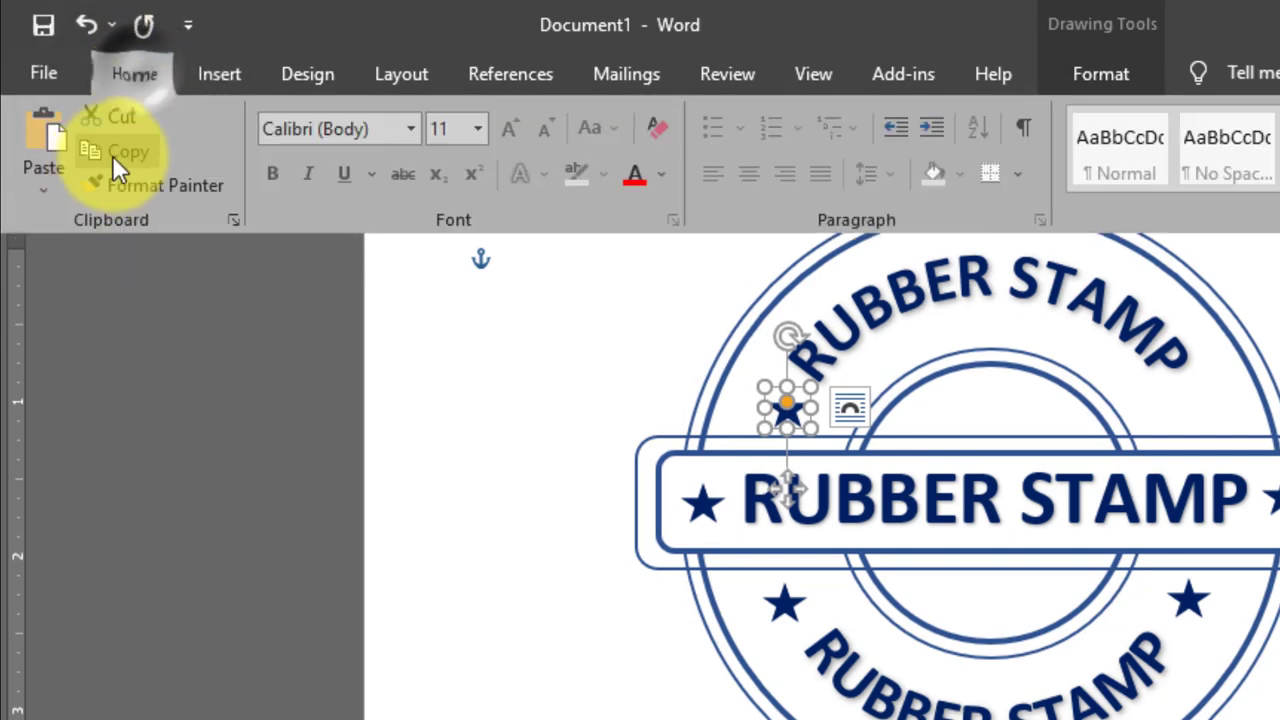
{"action": "left_click", "coordinate": [56, 142]}
{"action": "left_click", "coordinate": [131, 72]}
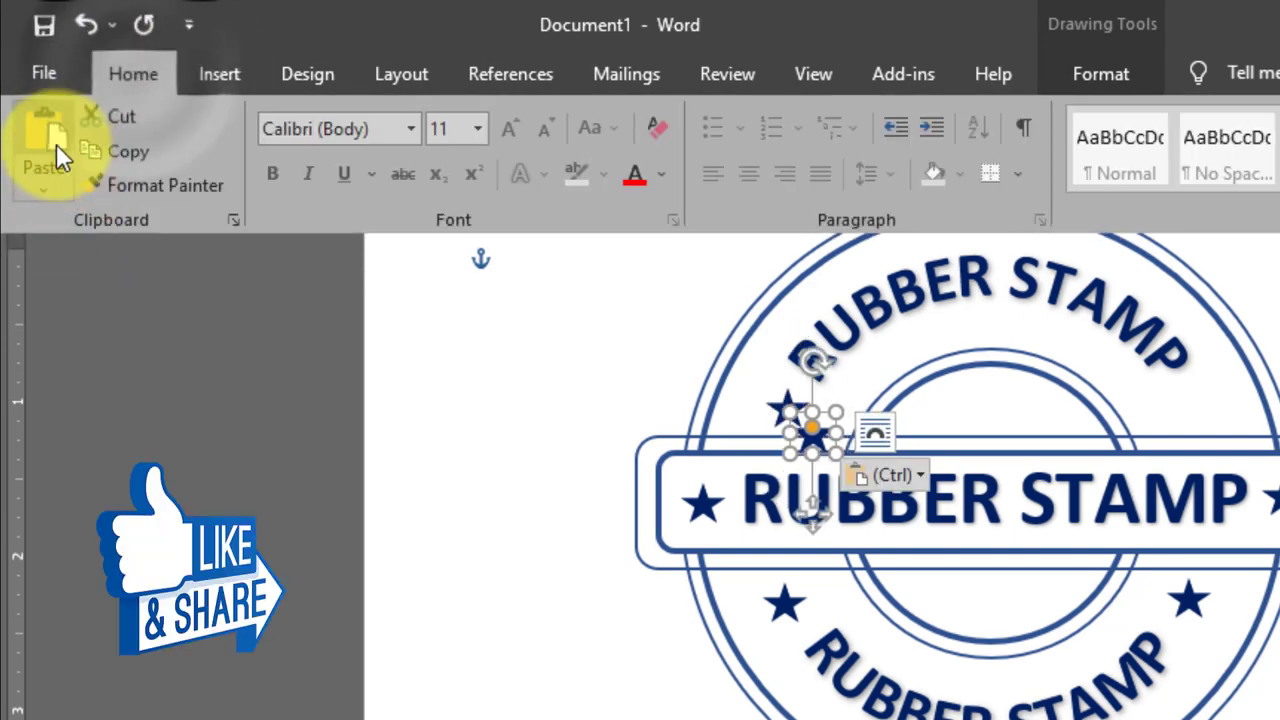
{"action": "left_click", "coordinate": [56, 144]}
{"action": "left_click", "coordinate": [129, 71]}
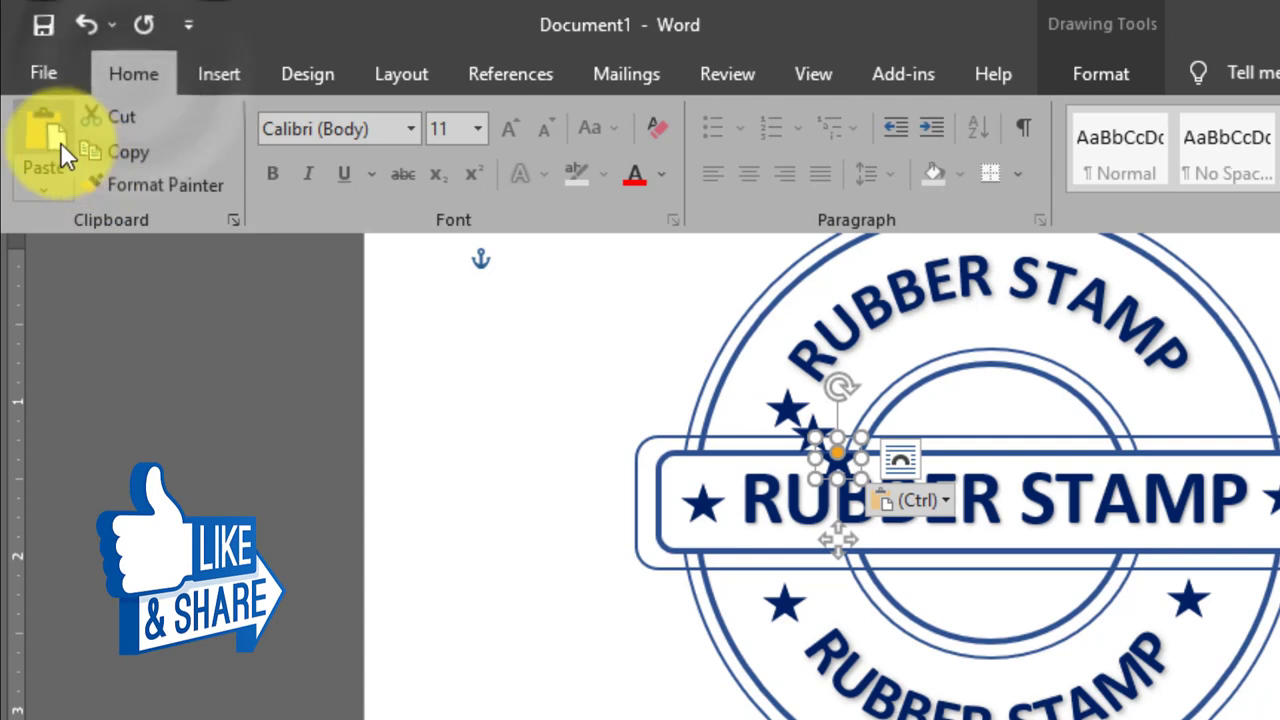
{"action": "left_click", "coordinate": [60, 142]}
{"action": "left_click_drag", "start_coordinate": [500, 432], "coordinate": [791, 364]}
{"action": "left_click_drag", "start_coordinate": [486, 408], "coordinate": [567, 528]}
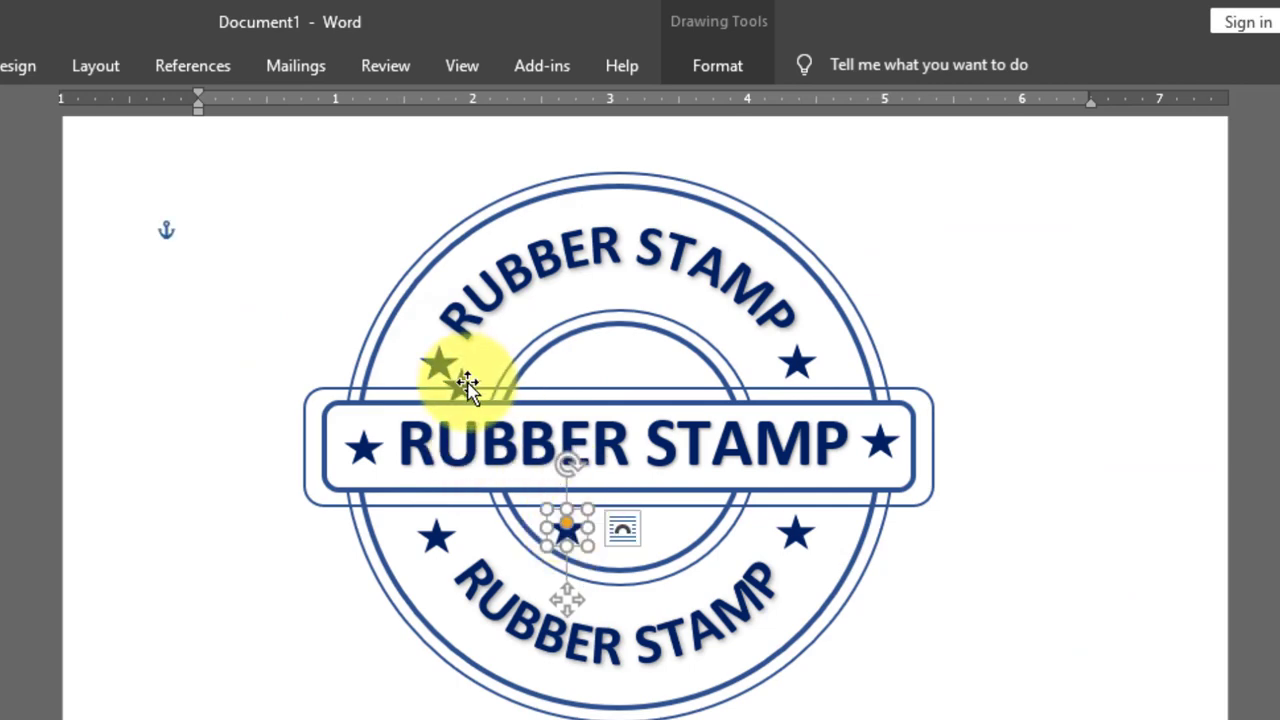
{"action": "left_click_drag", "start_coordinate": [467, 385], "coordinate": [686, 528]}
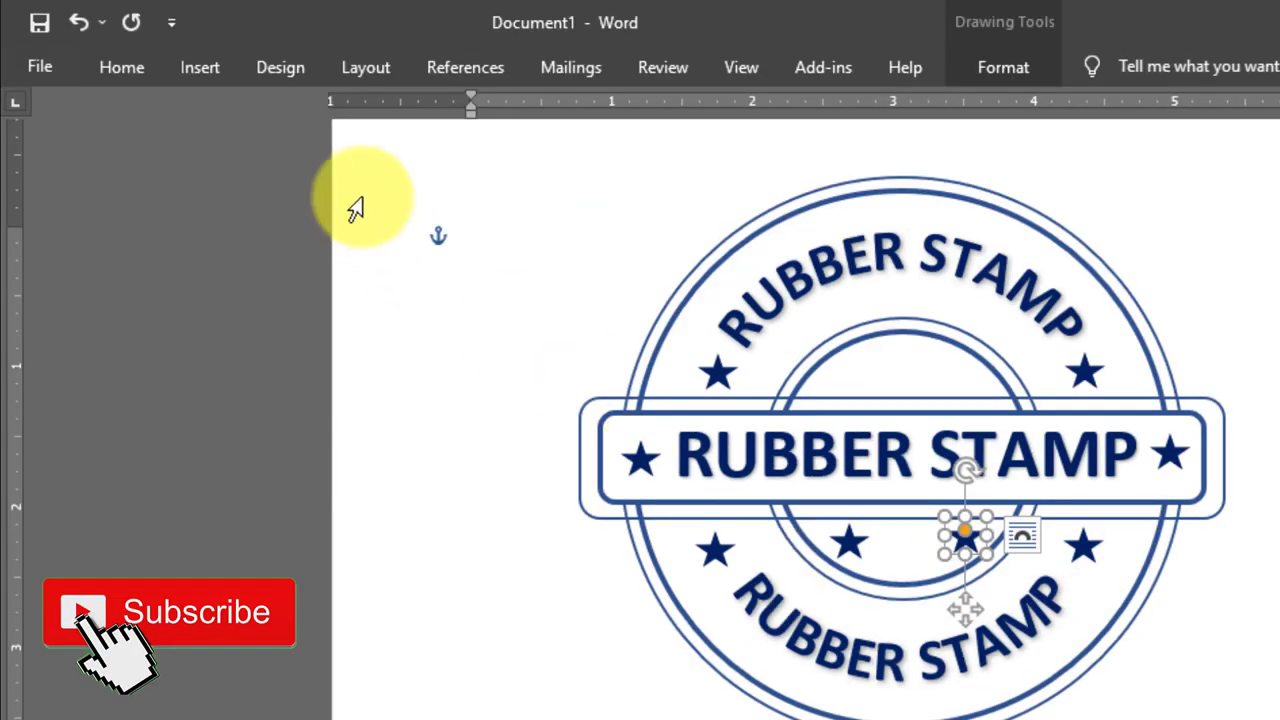
Paste three more stars and move them into the lower inner ring and above the banner.
{"action": "left_click", "coordinate": [130, 66]}
{"action": "left_click", "coordinate": [108, 135]}
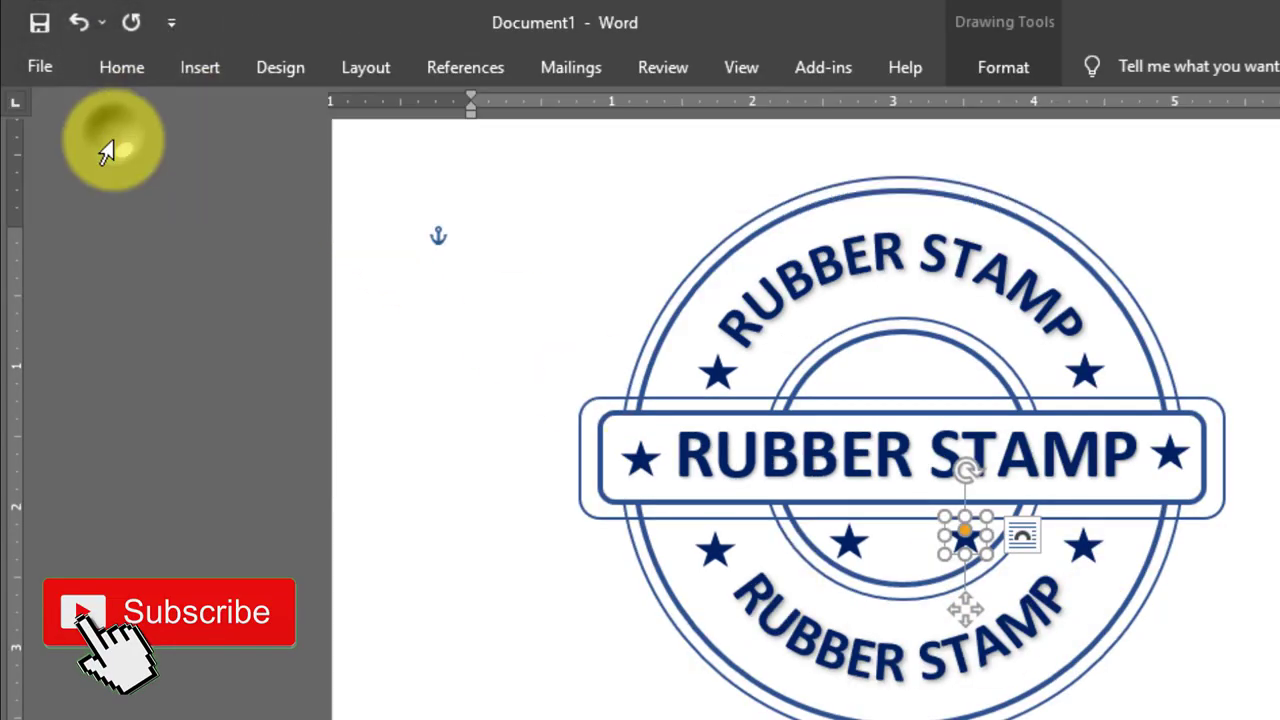
{"action": "left_click", "coordinate": [100, 68]}
{"action": "left_click", "coordinate": [50, 131]}
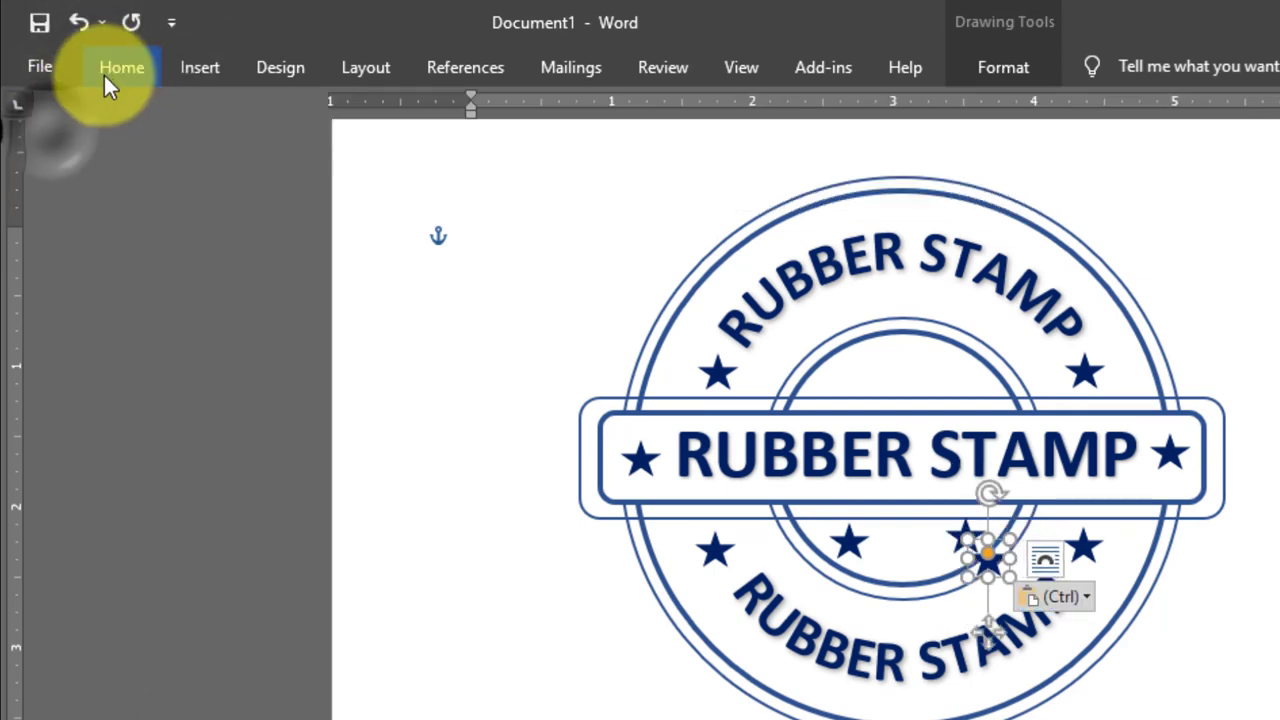
{"action": "left_click", "coordinate": [115, 70]}
{"action": "left_click", "coordinate": [53, 130]}
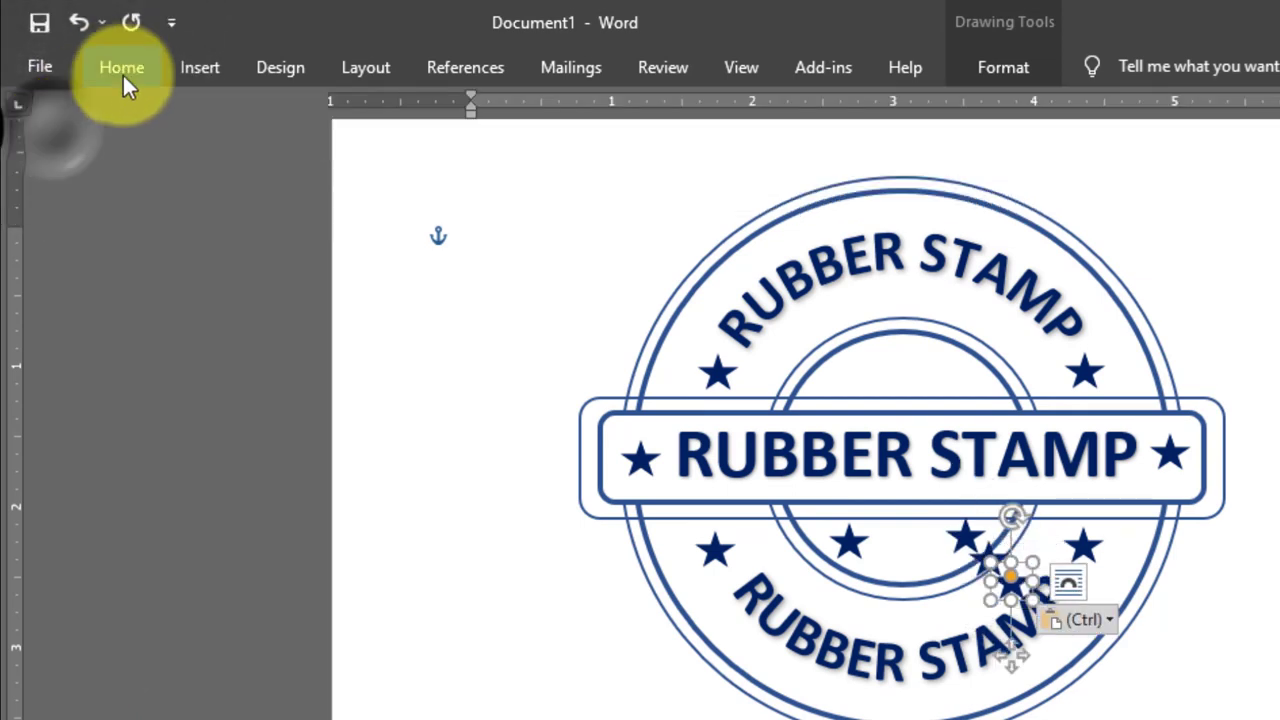
{"action": "left_click", "coordinate": [124, 70]}
{"action": "left_click", "coordinate": [54, 132]}
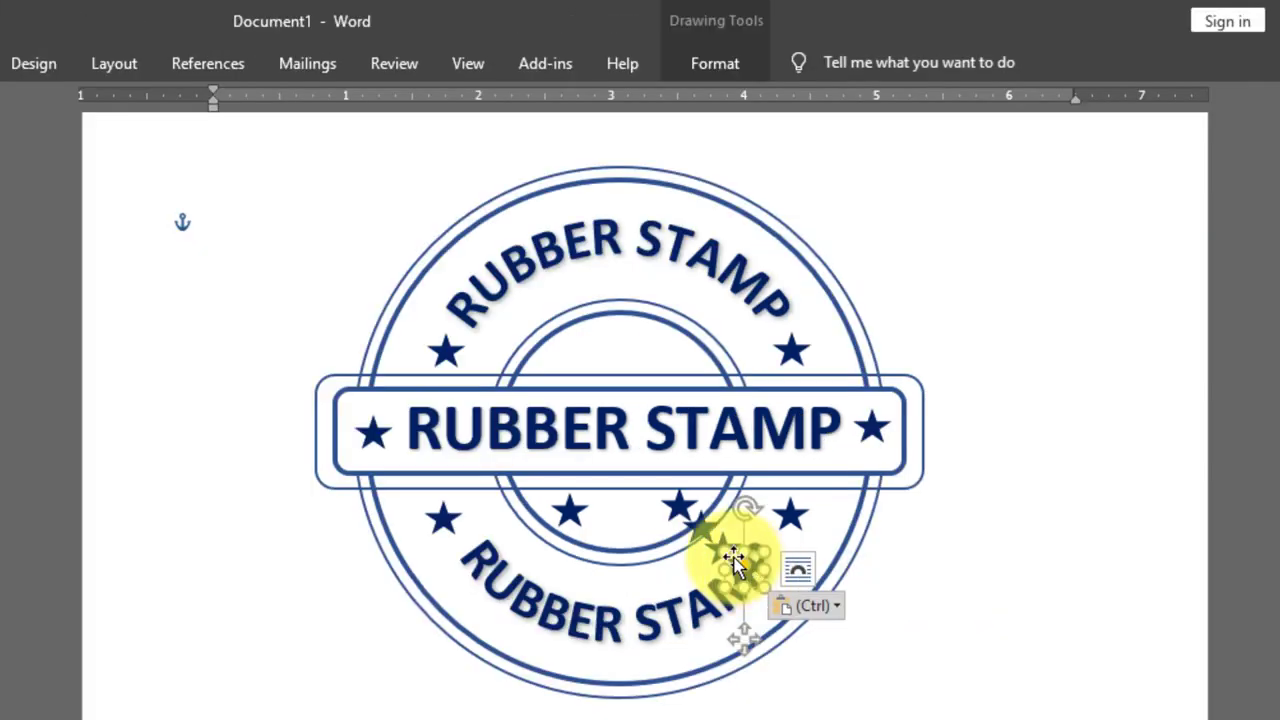
{"action": "left_click_drag", "start_coordinate": [1040, 600], "coordinate": [838, 354]}
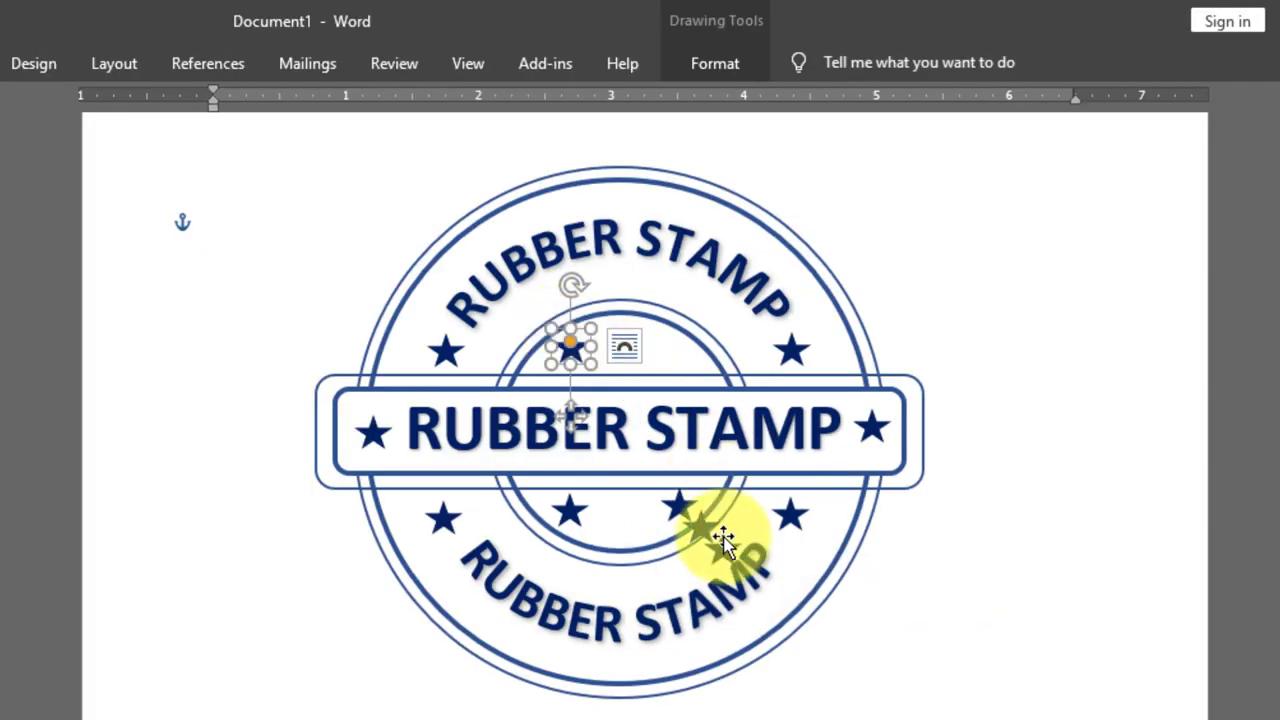
{"action": "left_click_drag", "start_coordinate": [720, 545], "coordinate": [670, 345]}
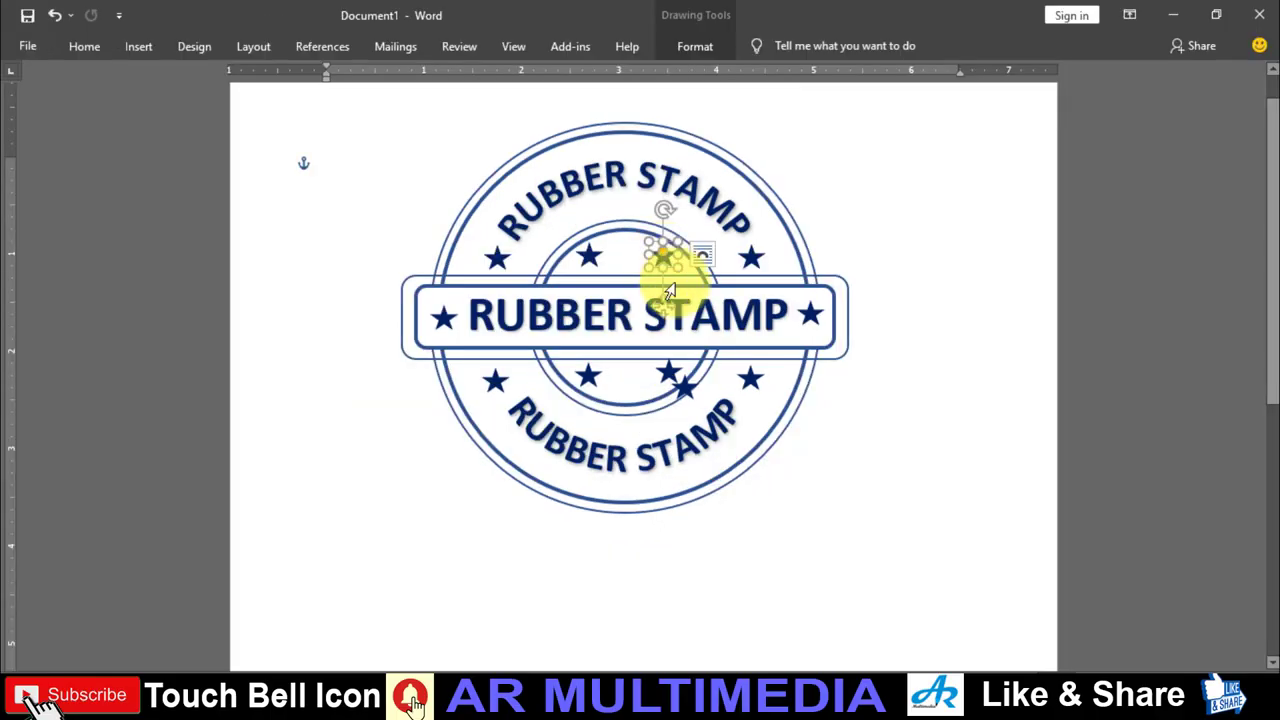
Add one more star and centre the middle stars above and below the banner on the stamp's centre line.
{"action": "left_click", "coordinate": [88, 44]}
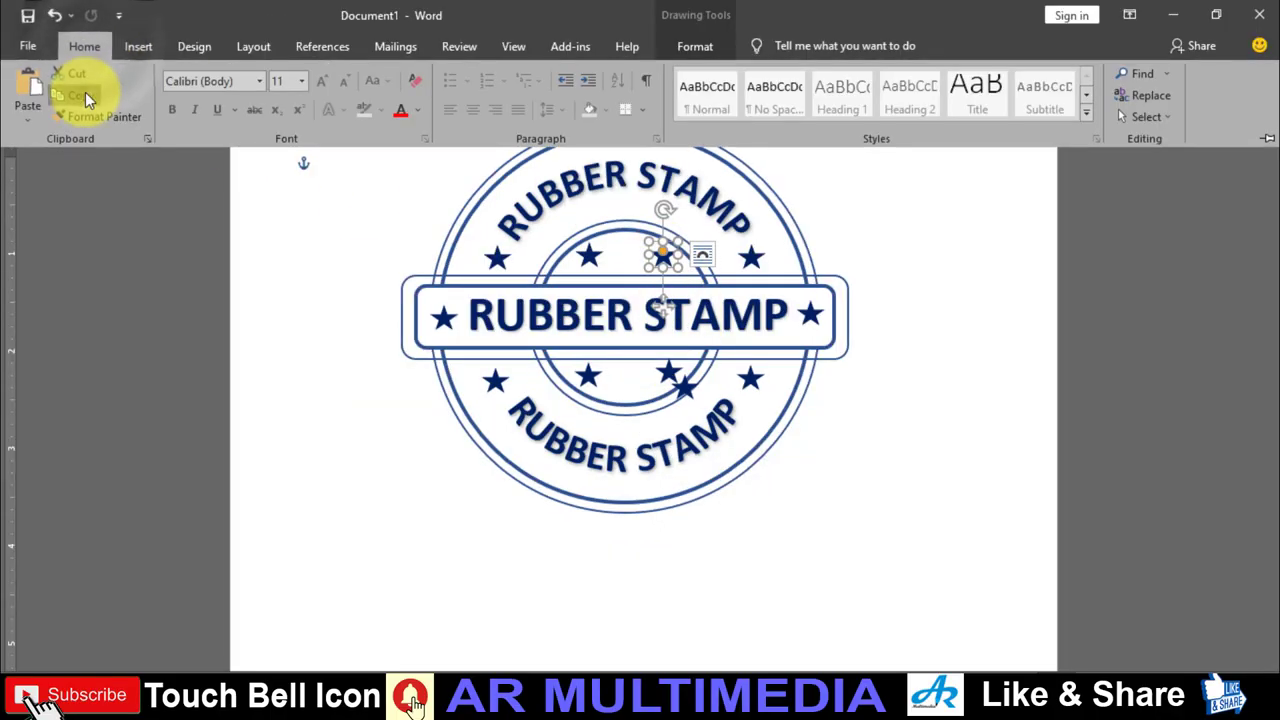
{"action": "left_click", "coordinate": [85, 92]}
{"action": "left_click", "coordinate": [88, 46]}
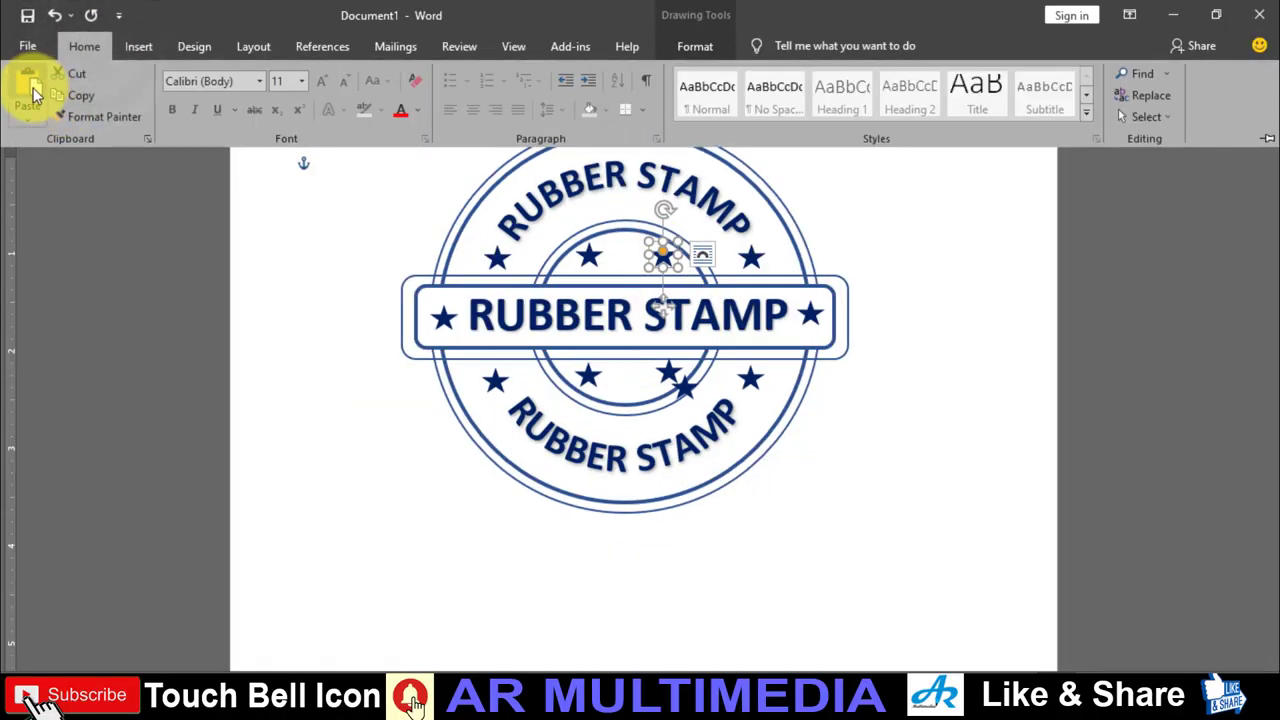
{"action": "left_click", "coordinate": [25, 88]}
{"action": "left_click_drag", "start_coordinate": [676, 275], "coordinate": [625, 262]}
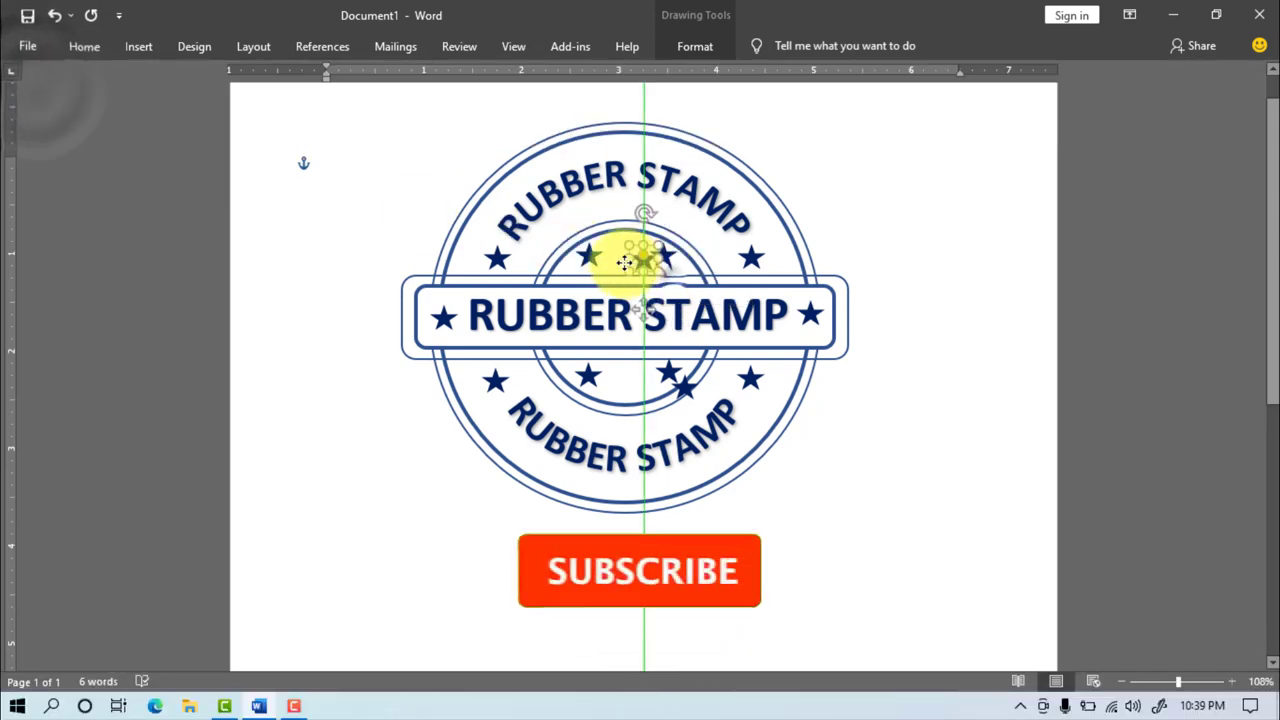
{"action": "left_click", "coordinate": [869, 499]}
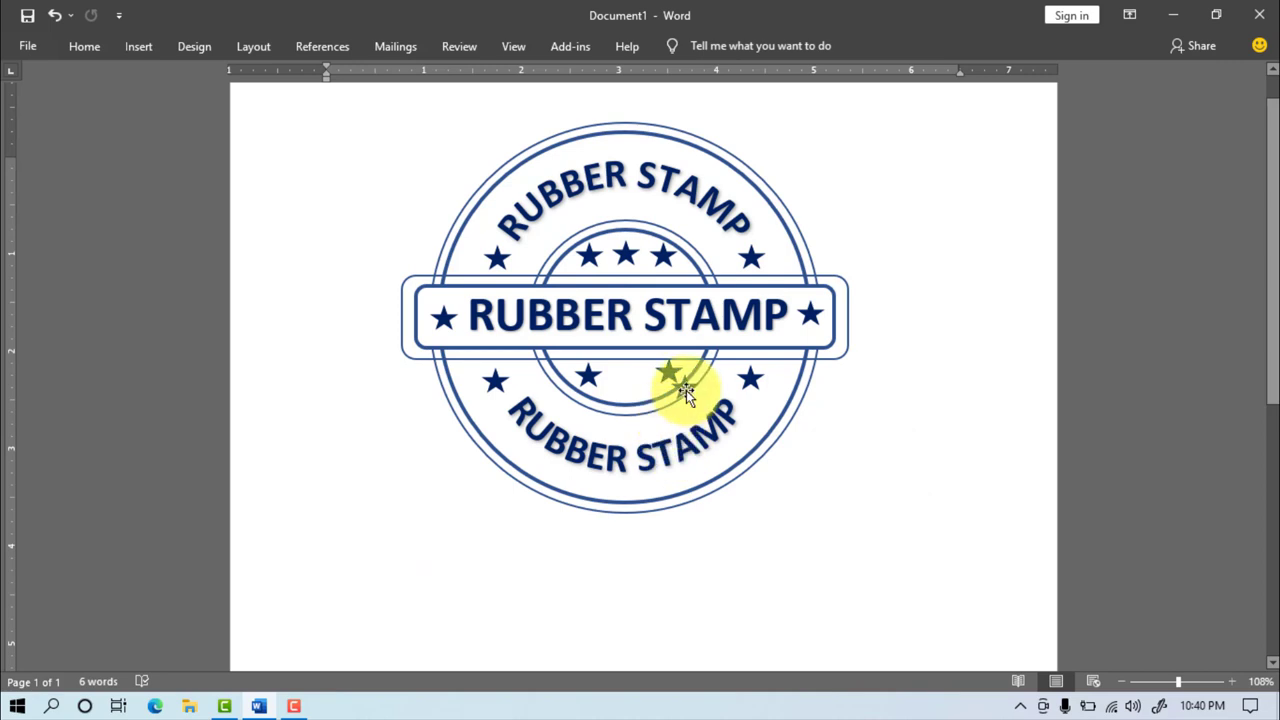
{"action": "left_click_drag", "start_coordinate": [686, 388], "coordinate": [637, 377]}
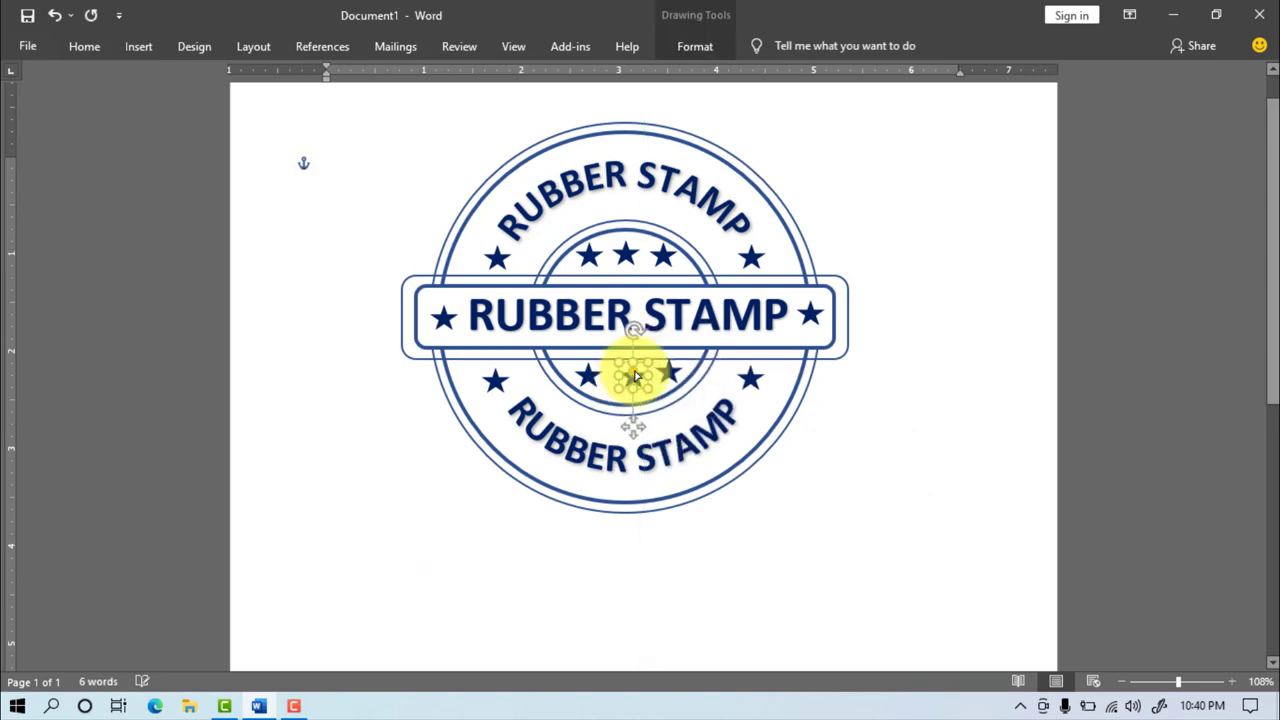
{"action": "left_click", "coordinate": [823, 492]}
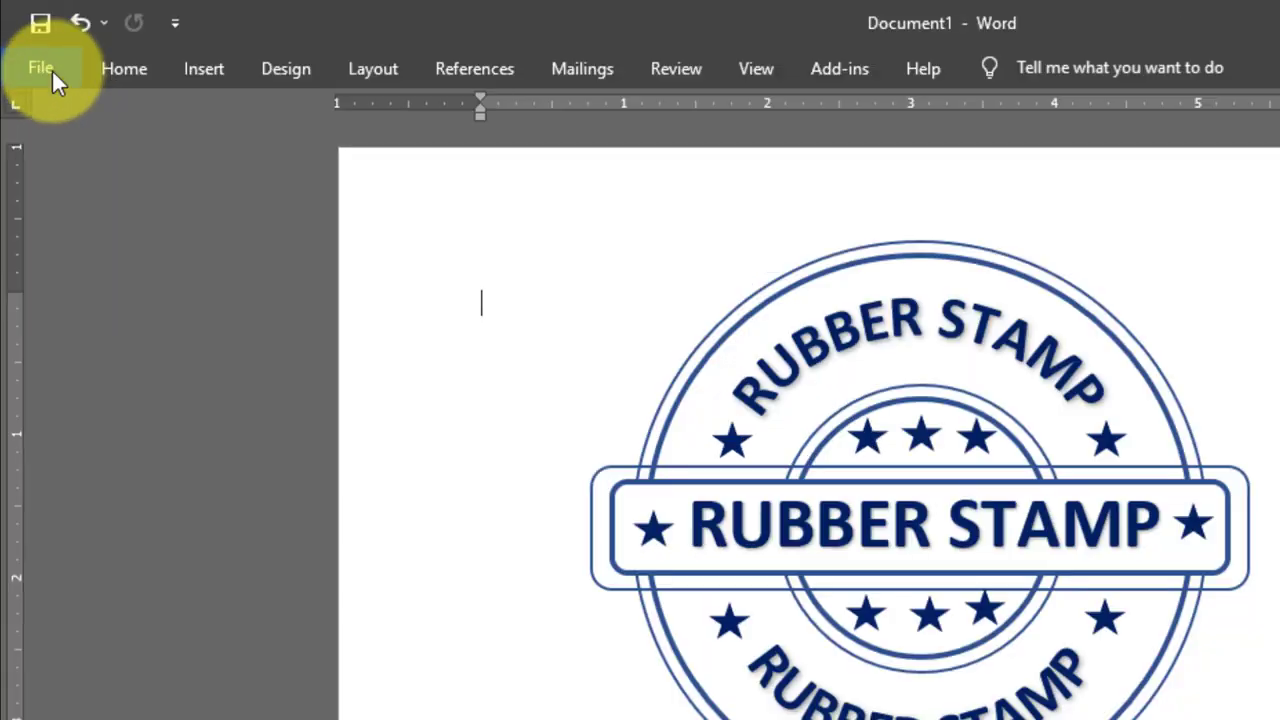
Save the document to the Desktop as the Word document 'Rubber stamp'.
{"action": "left_click", "coordinate": [30, 47]}
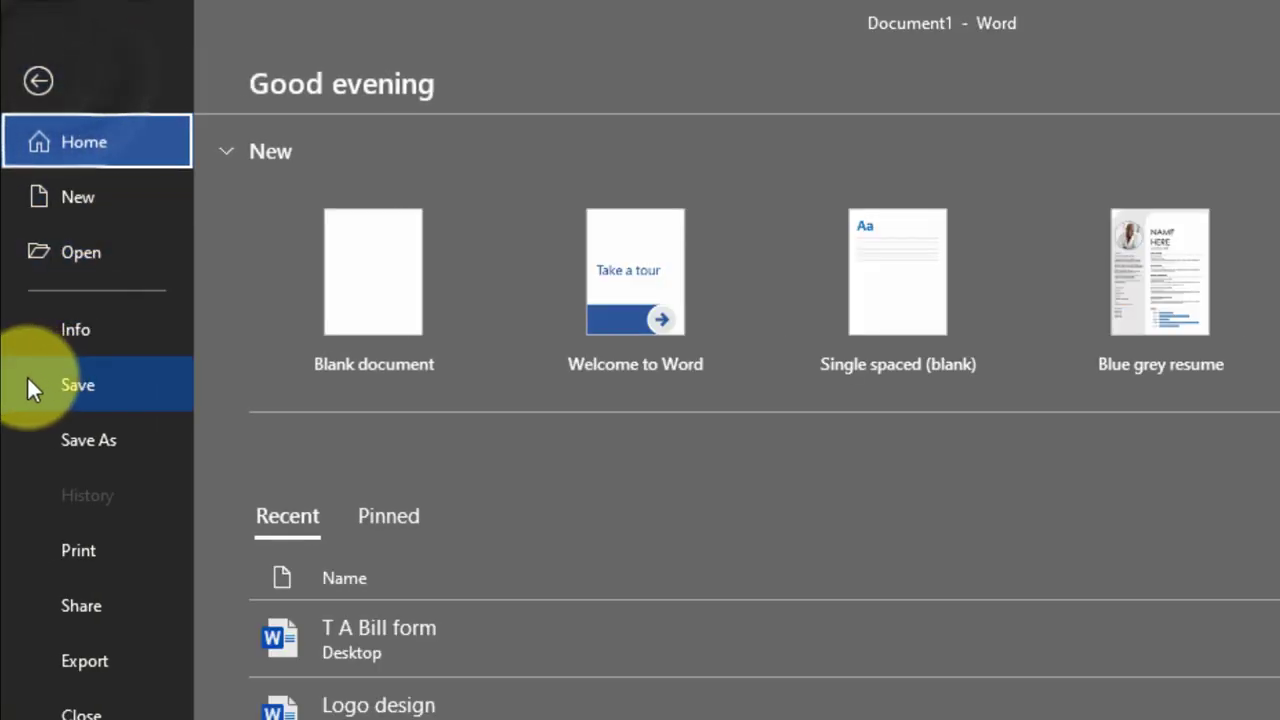
{"action": "left_click", "coordinate": [117, 390]}
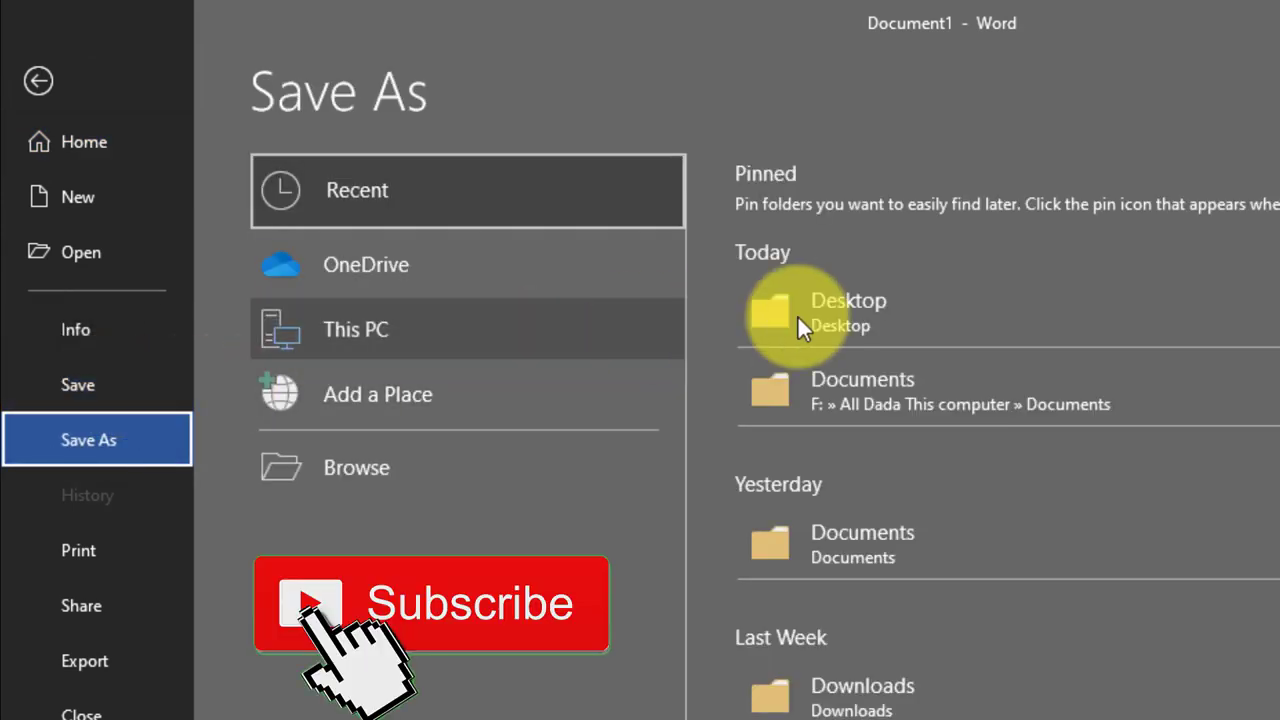
{"action": "left_click", "coordinate": [849, 310]}
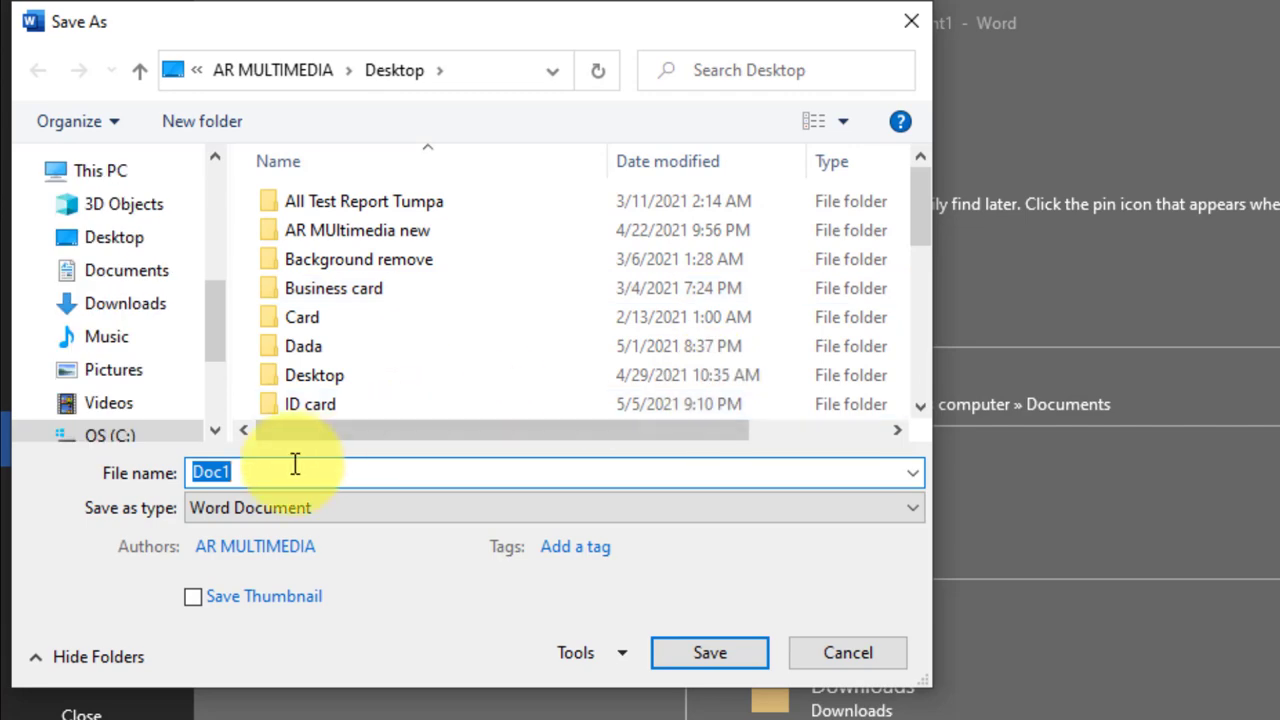
{"action": "type", "text": "Rubber stamp"}
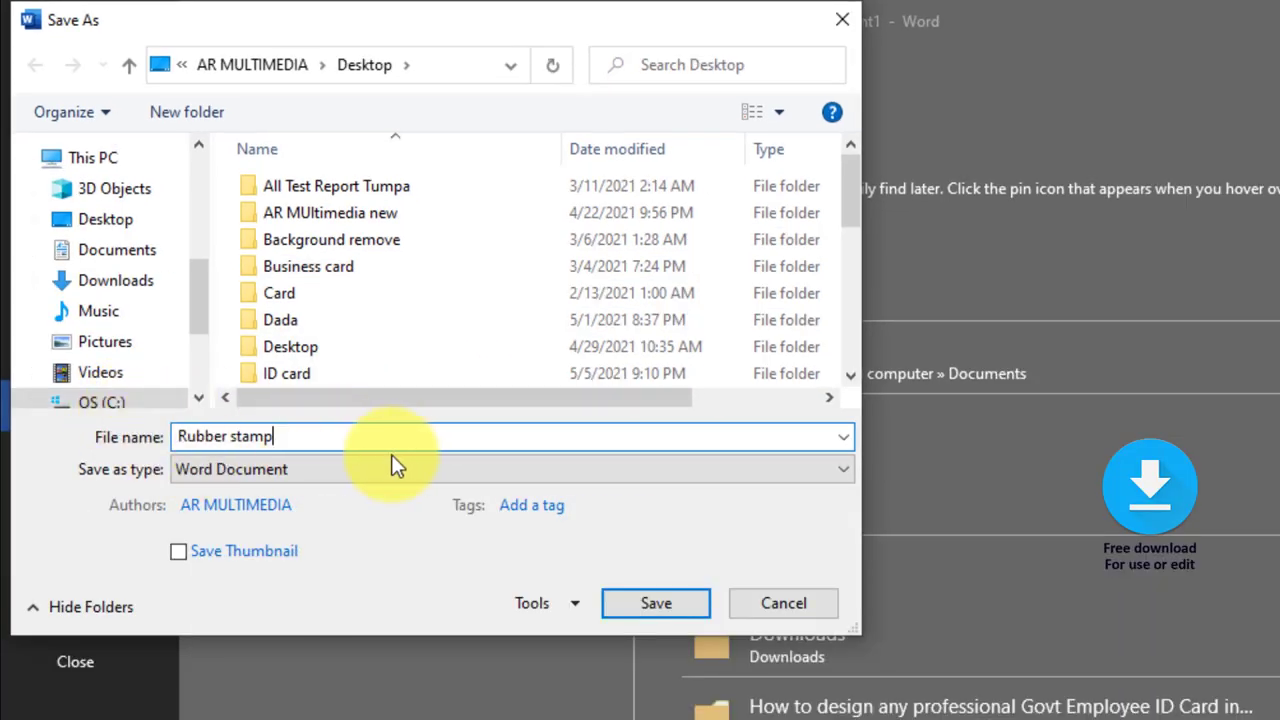
{"action": "left_click", "coordinate": [657, 605]}
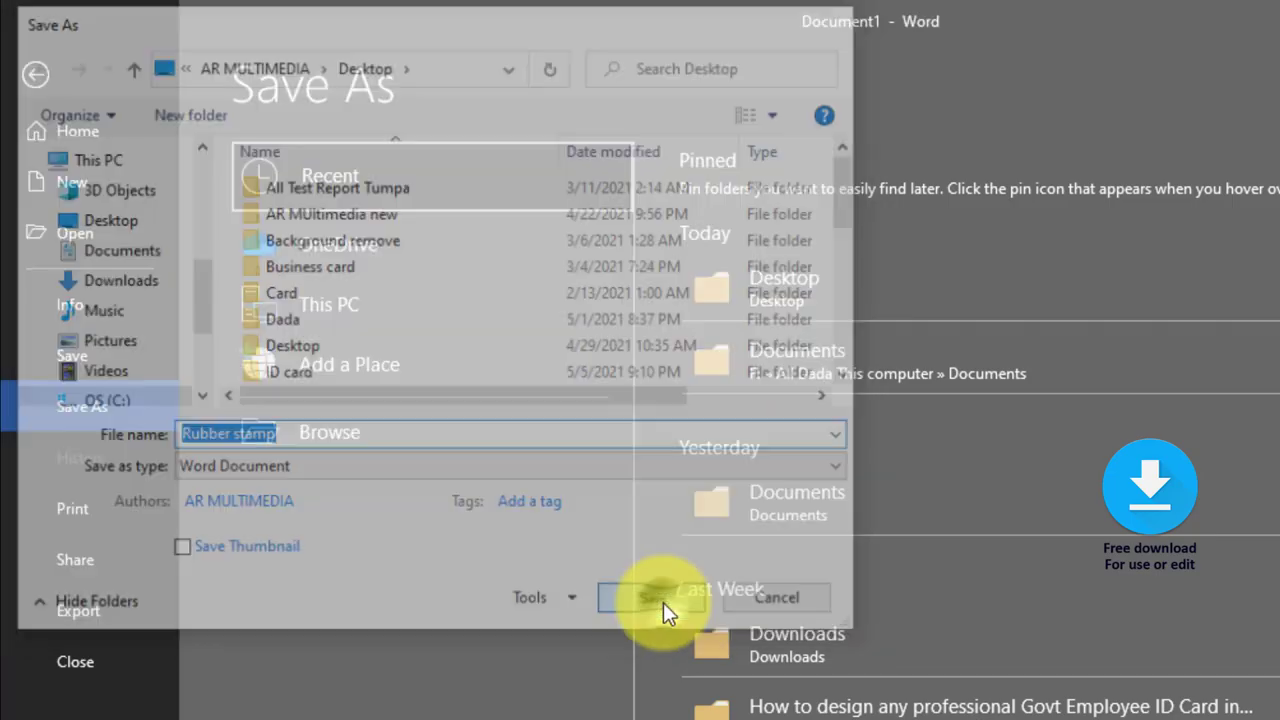